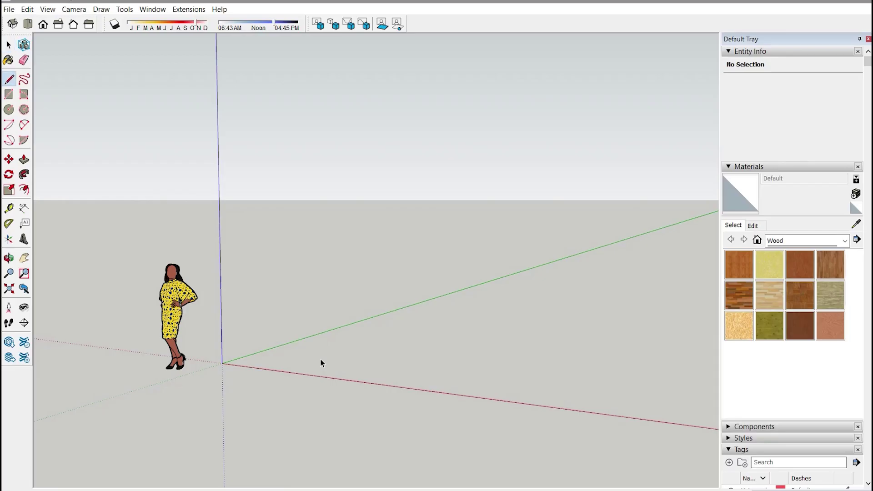
Step: Draw lines from the origin 6 along red, 3 up and back to close an upright rectangular face
{"action": "left_click", "coordinate": [222, 362]}
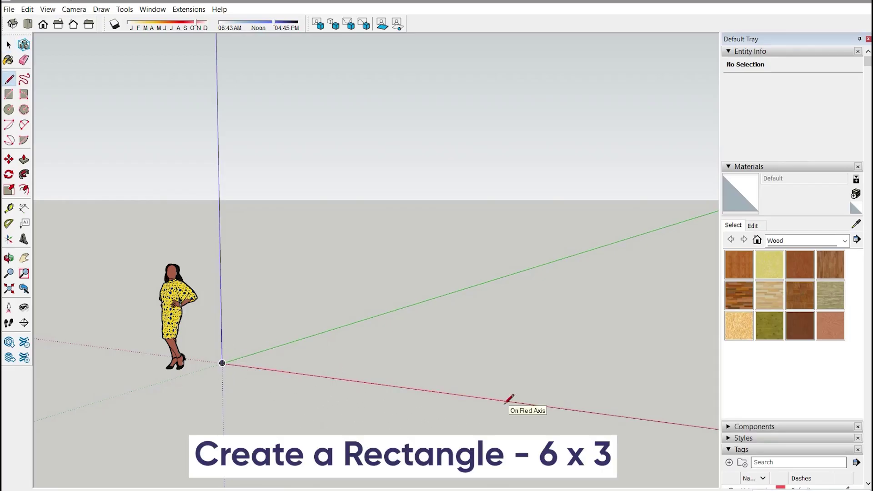
{"action": "type", "text": "6"}
{"action": "key", "text": "Return"}
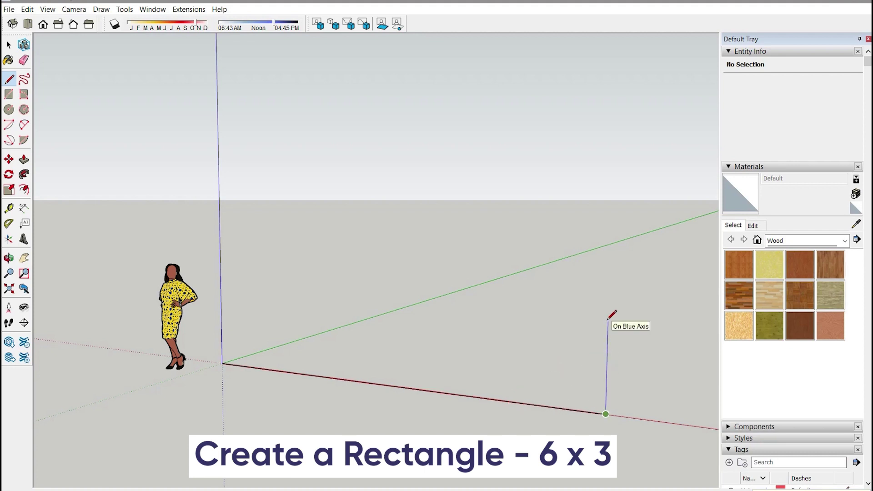
{"action": "type", "text": "3"}
{"action": "key", "text": "Return"}
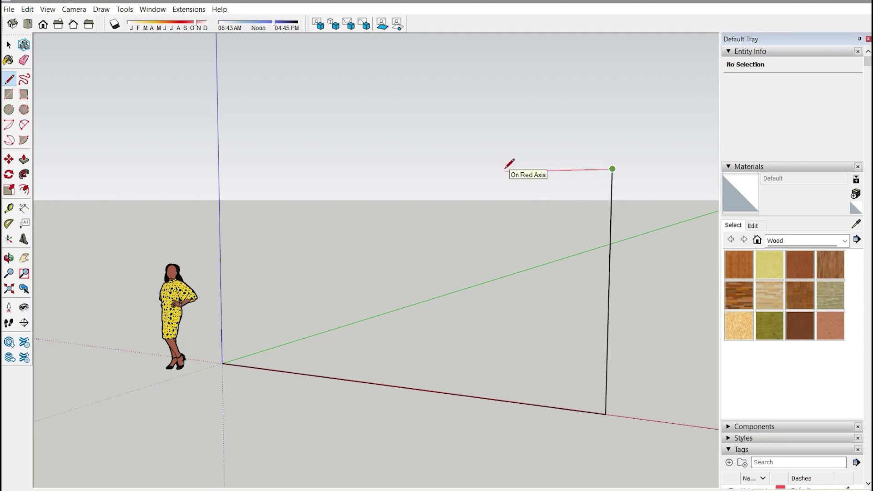
{"action": "type", "text": "4"}
{"action": "key", "text": "Return"}
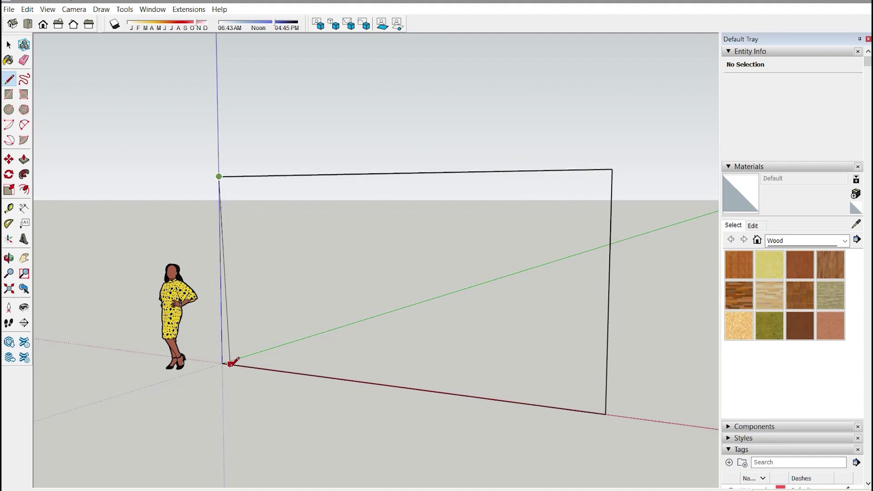
{"action": "left_click", "coordinate": [228, 362]}
{"action": "key", "text": "space"}
{"action": "mouse_move", "coordinate": [392, 306]}
{"action": "middle_mouse_down"}
{"action": "mouse_move", "coordinate": [366, 306]}
{"action": "mouse_move", "coordinate": [435, 314]}
{"action": "middle_mouse_up"}
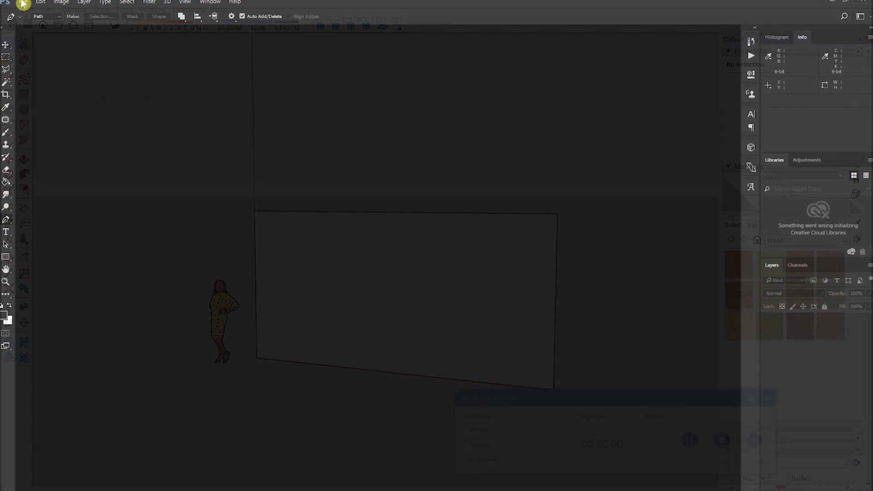
Step: Create a new white 60 x 30 cm Photoshop document at 300 ppi
{"action": "left_click", "coordinate": [23, 3]}
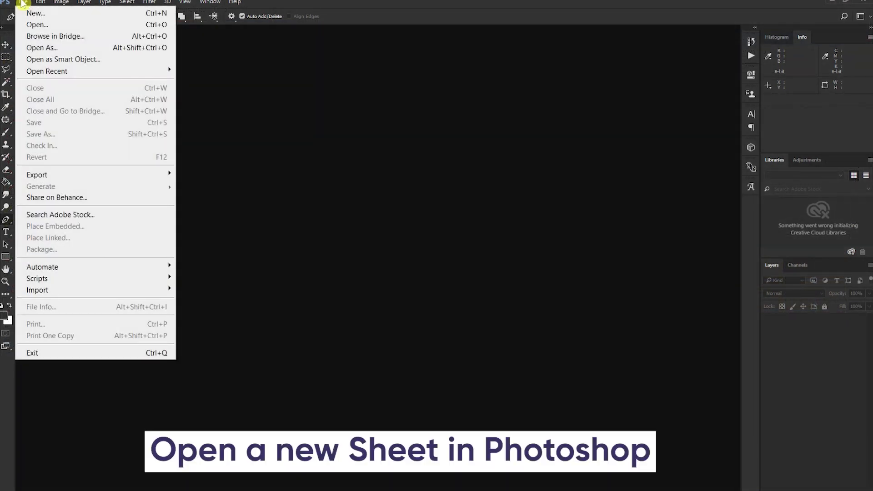
{"action": "left_click", "coordinate": [38, 16]}
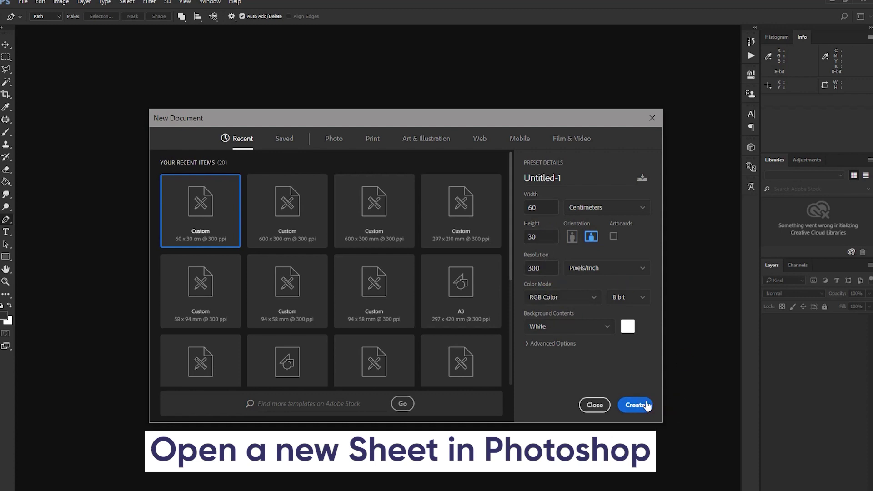
{"action": "left_click", "coordinate": [633, 406]}
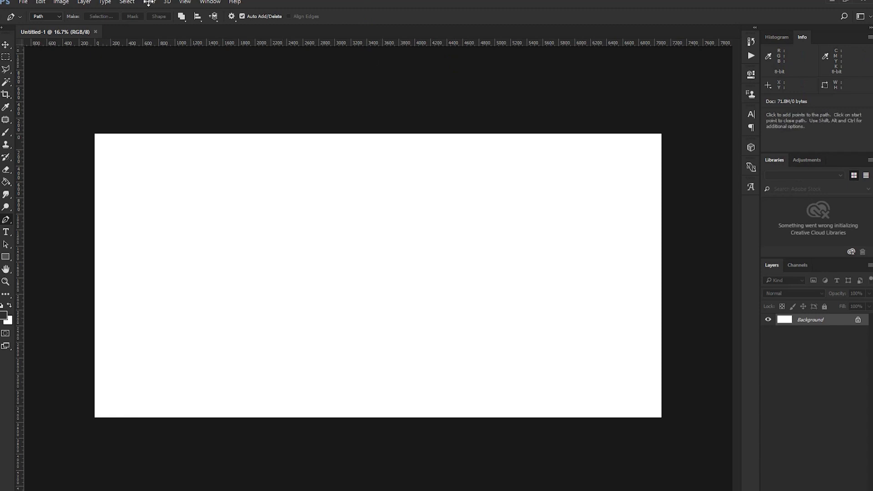
{"action": "left_click", "coordinate": [12, 141]}
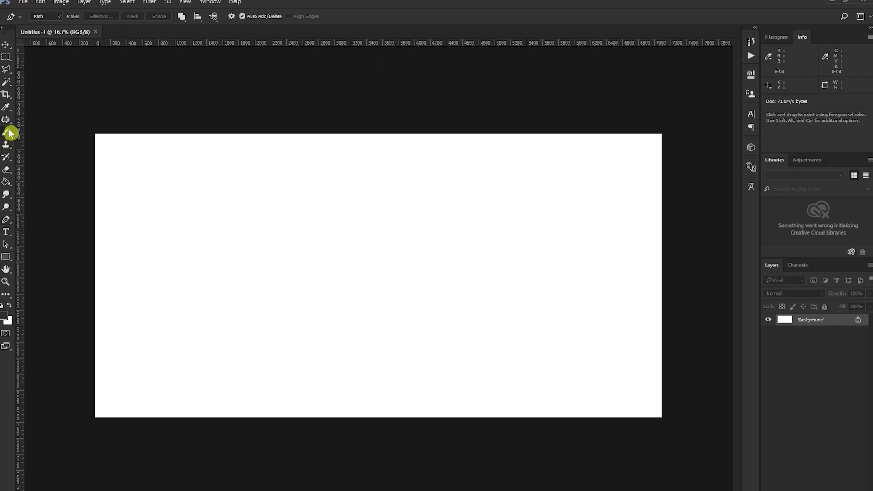
Step: Pick a hard round brush tip enlarged to 163 px with 22% spacing
{"action": "left_click_drag", "start_coordinate": [10, 133], "coordinate": [43, 132]}
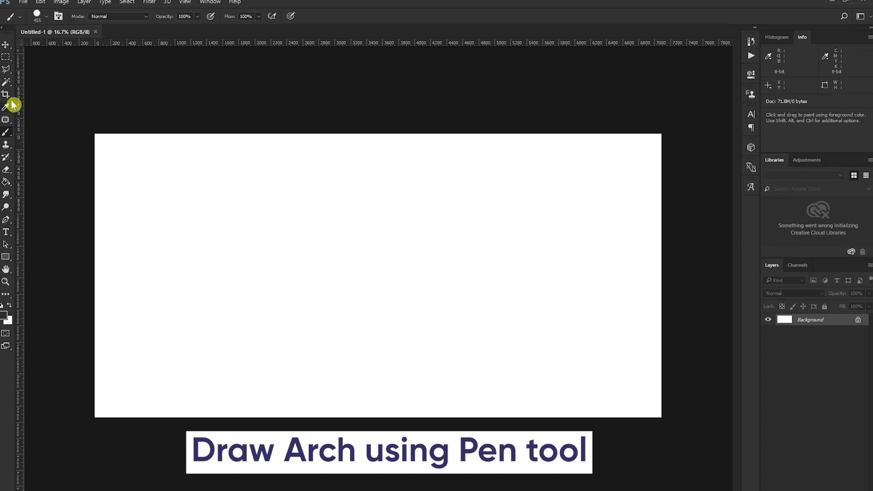
{"action": "left_click", "coordinate": [204, 3]}
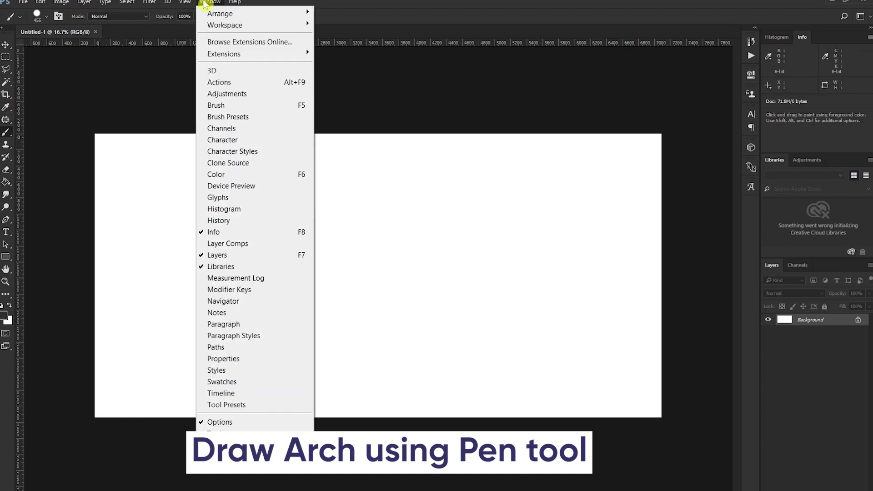
{"action": "left_click", "coordinate": [224, 106]}
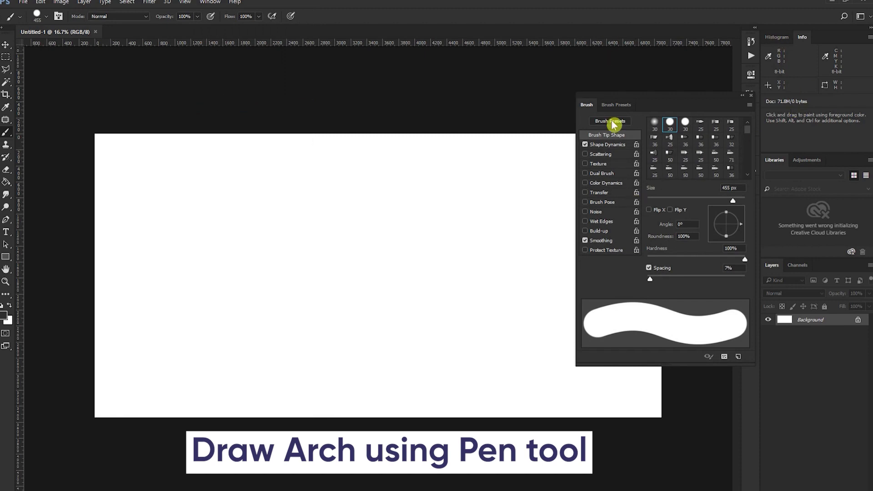
{"action": "left_click", "coordinate": [670, 123]}
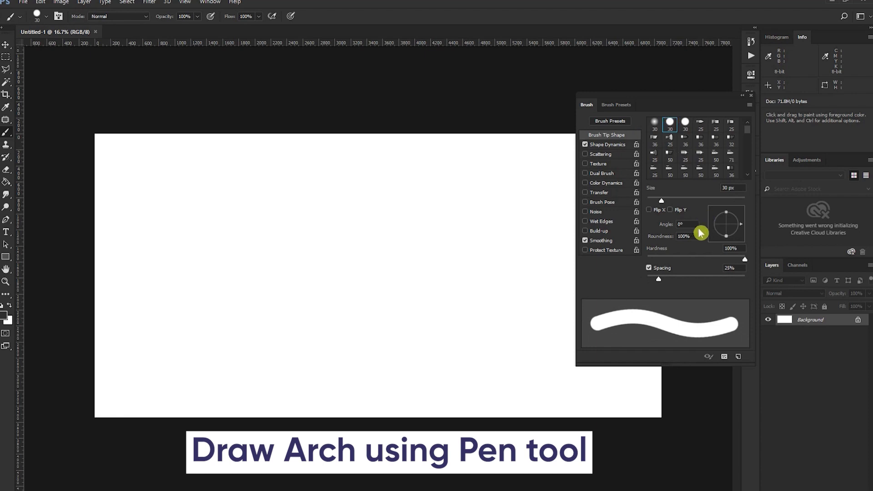
{"action": "left_click_drag", "start_coordinate": [664, 203], "coordinate": [708, 203]}
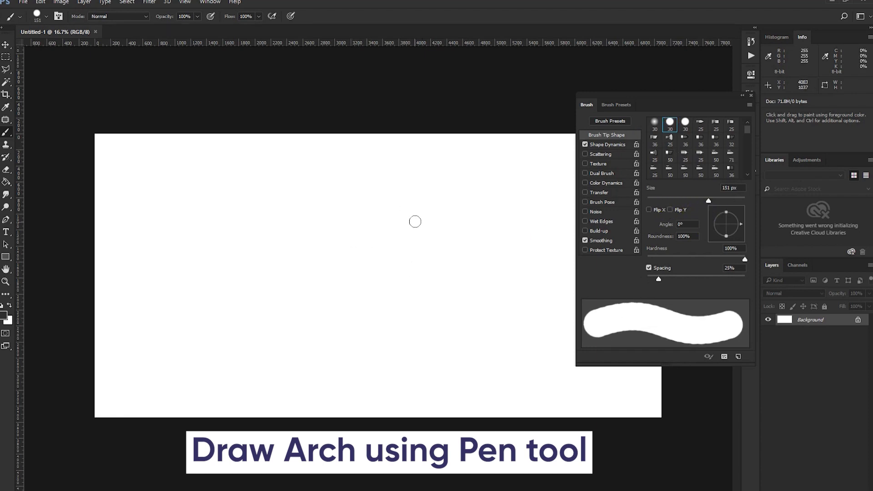
{"action": "mouse_move", "coordinate": [709, 200]}
{"action": "left_mouse_down"}
{"action": "mouse_move", "coordinate": [723, 206]}
{"action": "mouse_move", "coordinate": [711, 203]}
{"action": "left_mouse_up"}
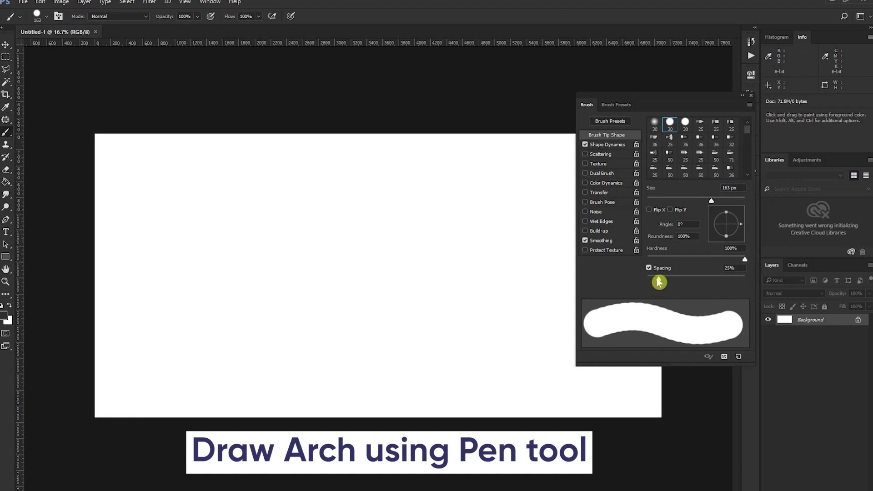
{"action": "left_click_drag", "start_coordinate": [659, 280], "coordinate": [657, 279]}
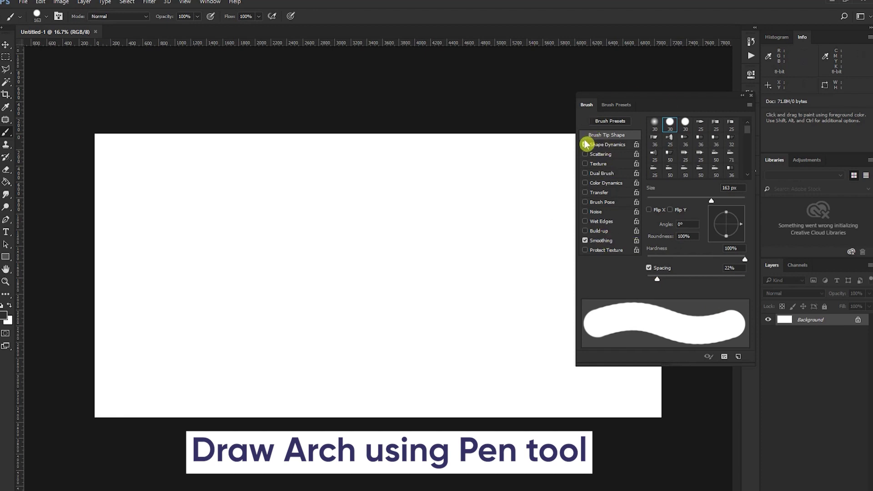
Step: Enable Shape Dynamics with brush size controlled by Pen Pressure
{"action": "left_click", "coordinate": [586, 239]}
{"action": "left_click", "coordinate": [611, 145]}
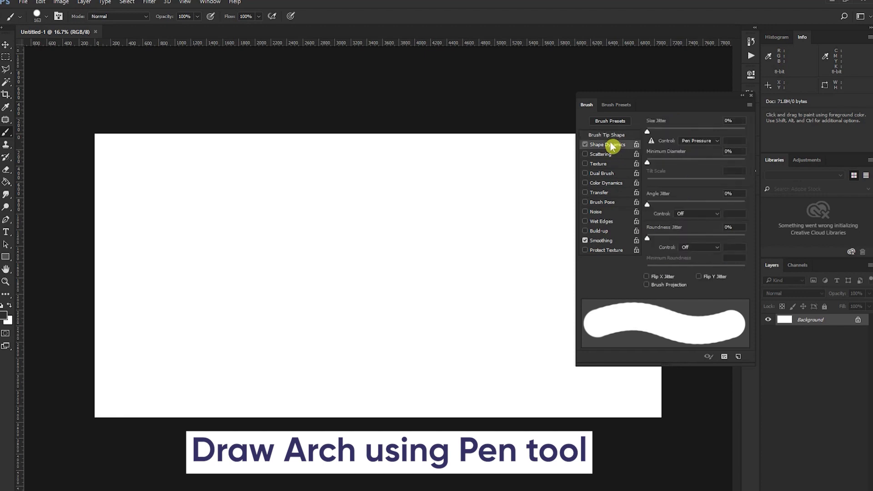
{"action": "left_click", "coordinate": [700, 141]}
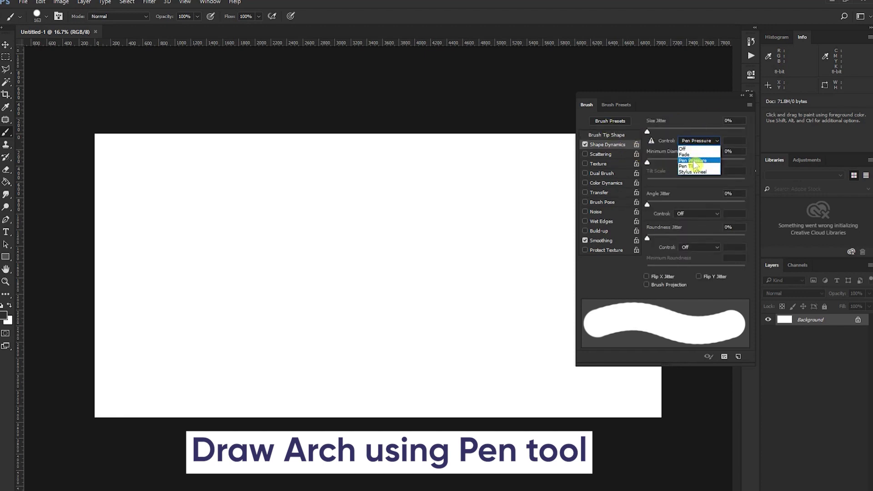
{"action": "left_click", "coordinate": [693, 161]}
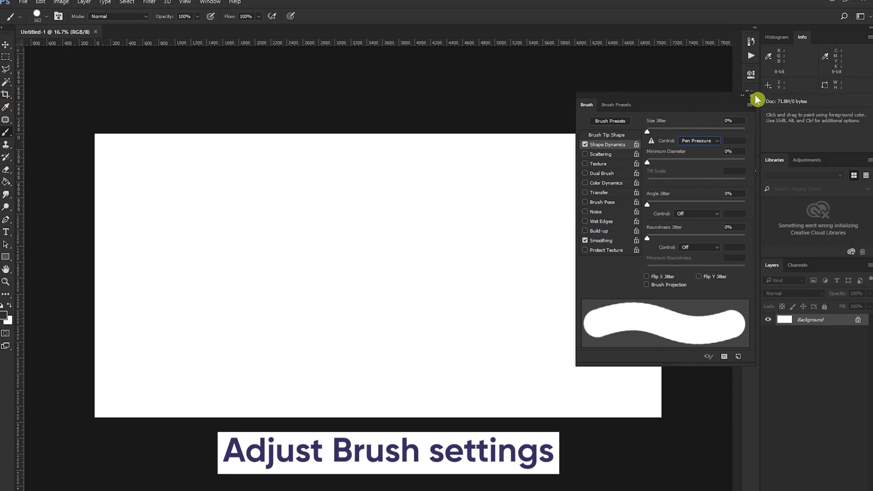
{"action": "left_click", "coordinate": [753, 97]}
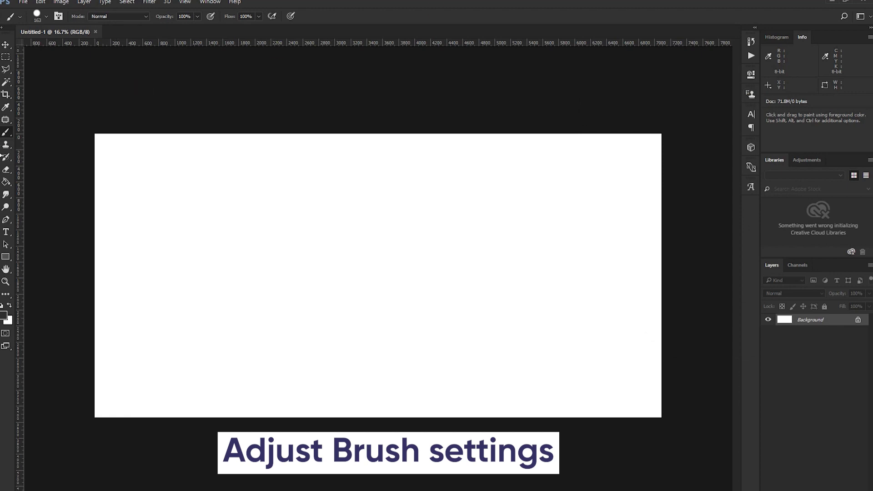
Step: Place Pen tool anchors from the lower-left corner, dipping mid-canvas and rising to the right edge
{"action": "left_click", "coordinate": [8, 221]}
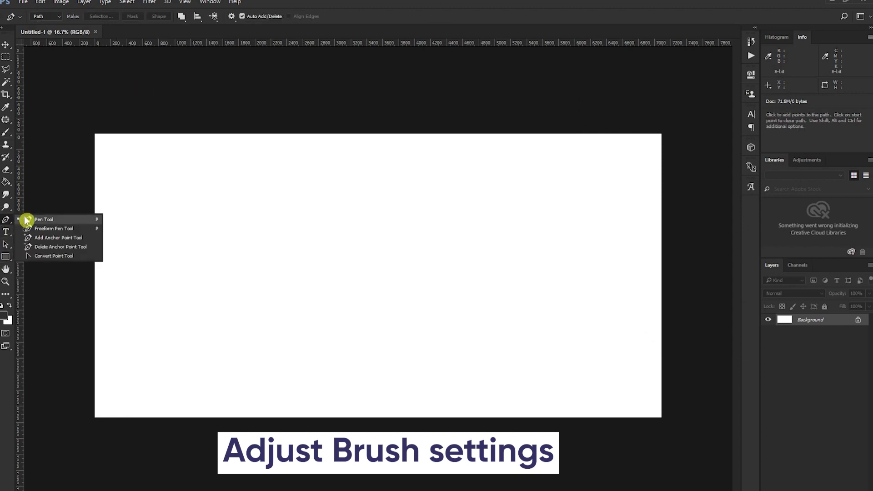
{"action": "left_click", "coordinate": [44, 220]}
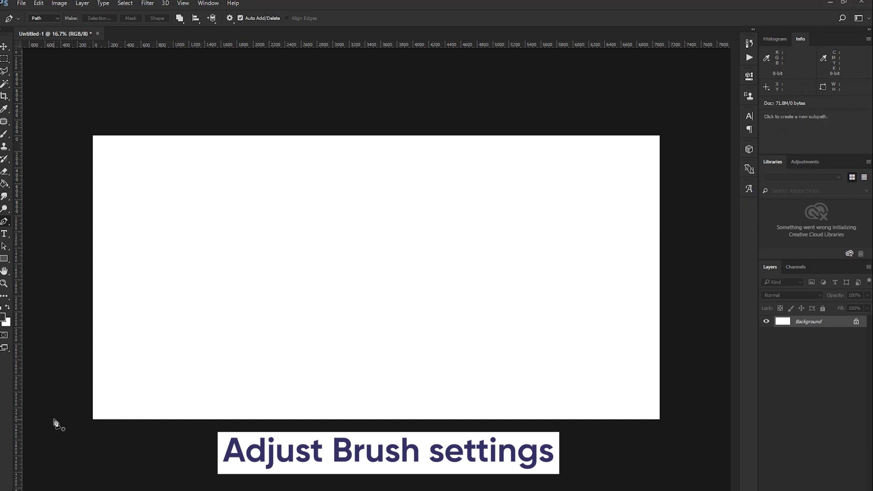
{"action": "left_click", "coordinate": [93, 407]}
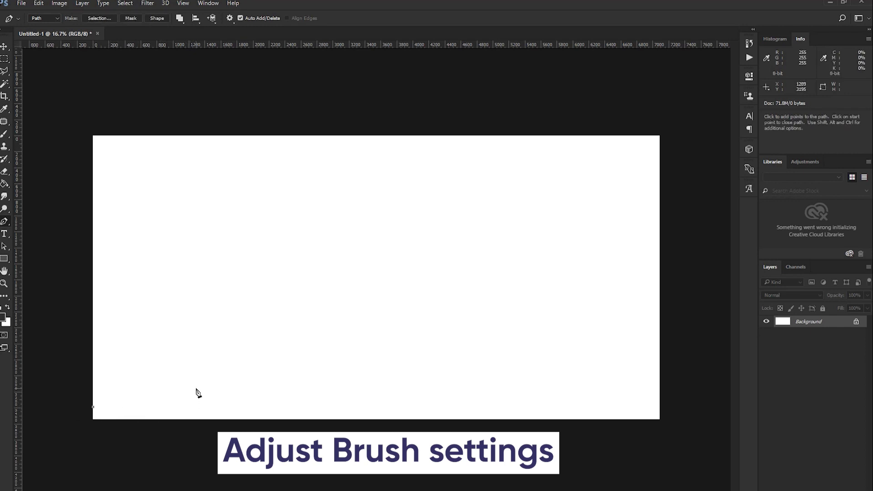
{"action": "left_click_drag", "start_coordinate": [208, 363], "coordinate": [243, 311]}
{"action": "left_click", "coordinate": [294, 328]}
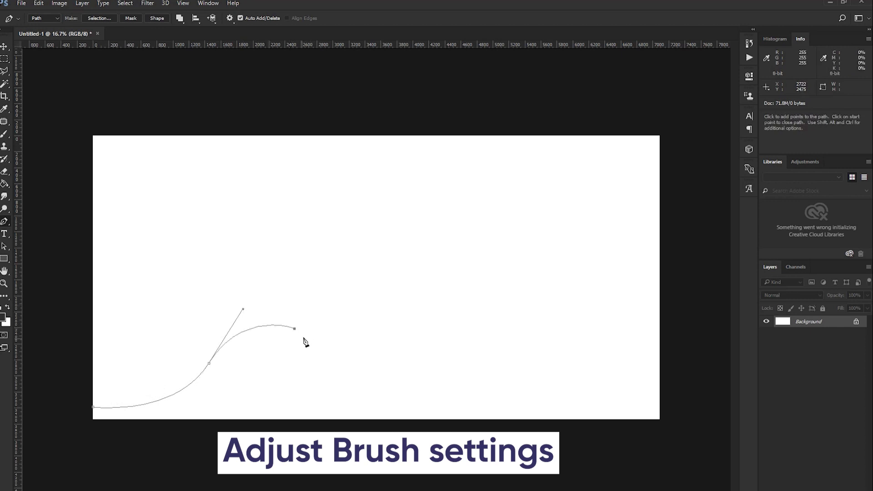
{"action": "key", "text": "ctrl+z"}
{"action": "left_click_drag", "start_coordinate": [306, 335], "coordinate": [362, 326]}
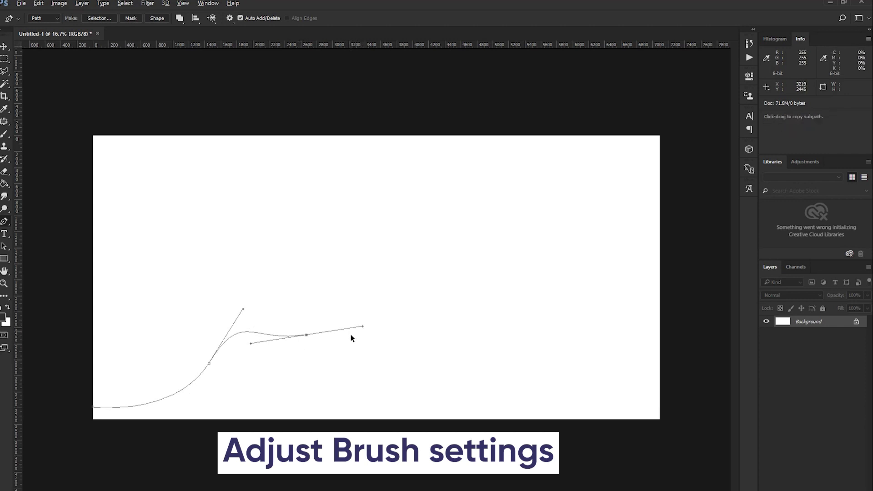
{"action": "key", "text": "ctrl+z"}
{"action": "left_click_drag", "start_coordinate": [432, 352], "coordinate": [560, 387]}
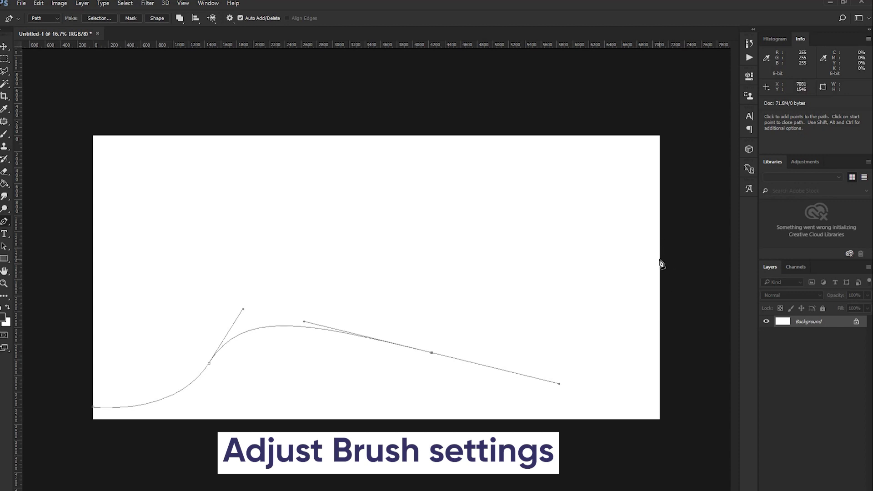
{"action": "left_click_drag", "start_coordinate": [659, 259], "coordinate": [675, 236]}
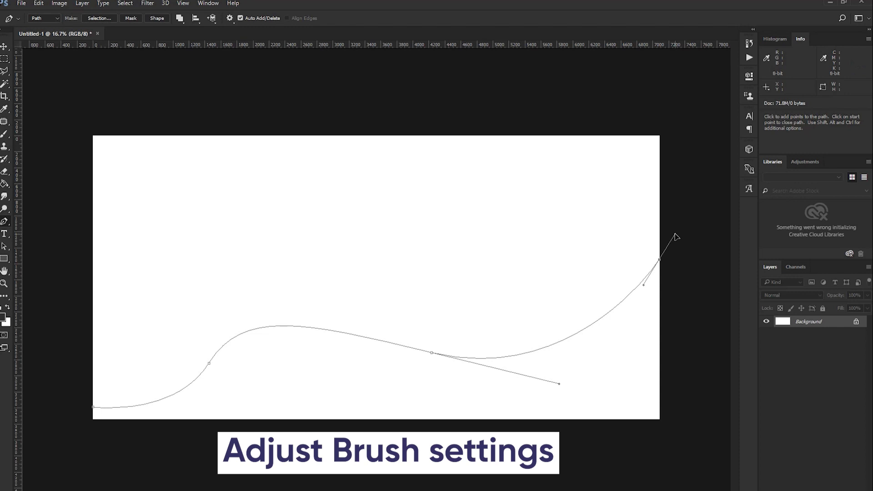
{"action": "right_click", "coordinate": [611, 312]}
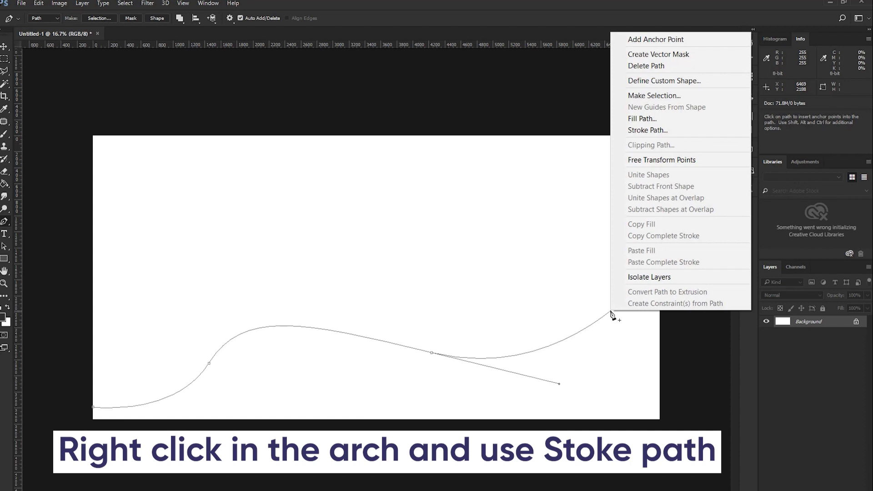
{"action": "left_click", "coordinate": [649, 130]}
{"action": "left_click", "coordinate": [378, 180]}
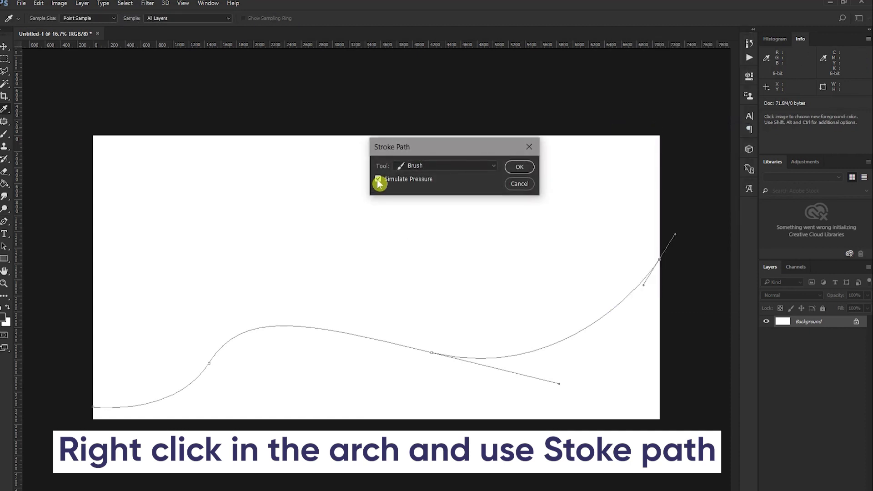
{"action": "left_click", "coordinate": [476, 167]}
{"action": "left_click", "coordinate": [455, 185]}
{"action": "left_click", "coordinate": [520, 168]}
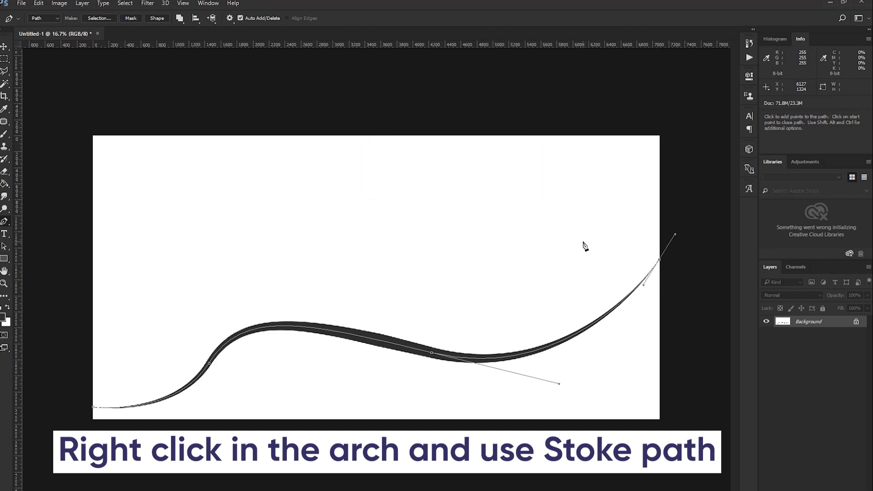
{"action": "key", "text": "ctrl"}
{"action": "key", "text": "ctrl+z"}
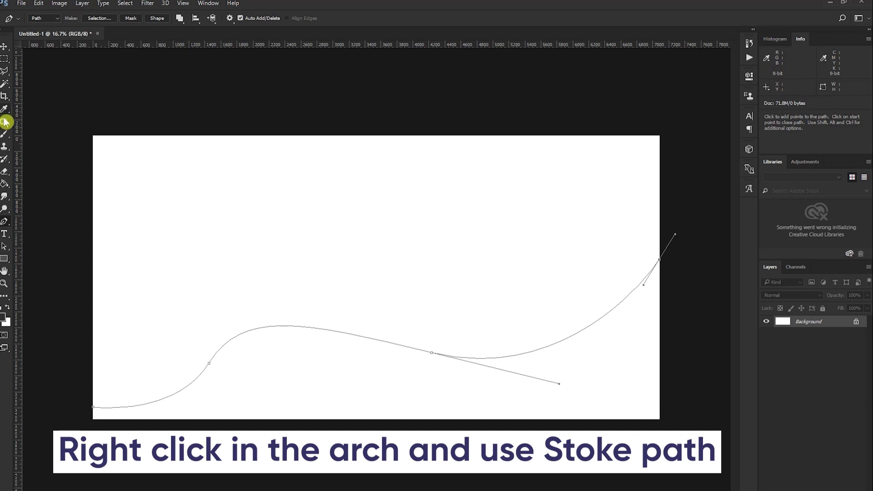
Step: Resize the round brush tip in the Brush panel's Brush Tip Shape settings
{"action": "left_click", "coordinate": [5, 136]}
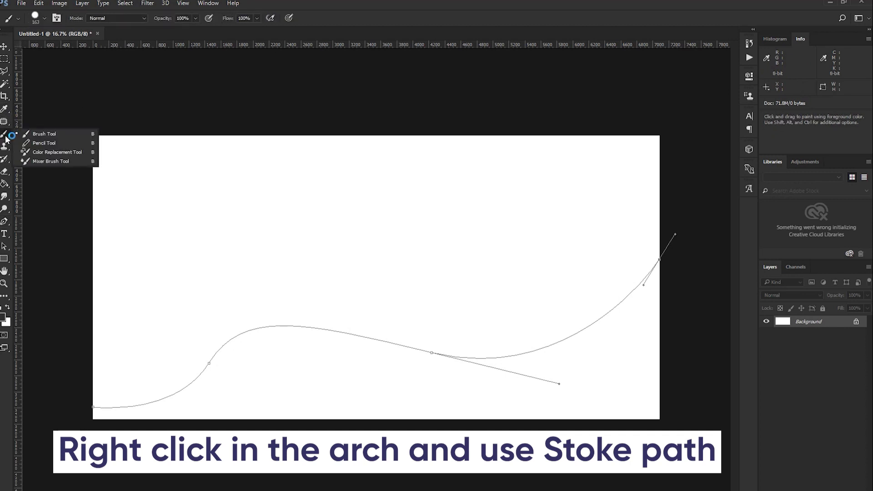
{"action": "left_click", "coordinate": [38, 136]}
{"action": "left_click", "coordinate": [212, 4]}
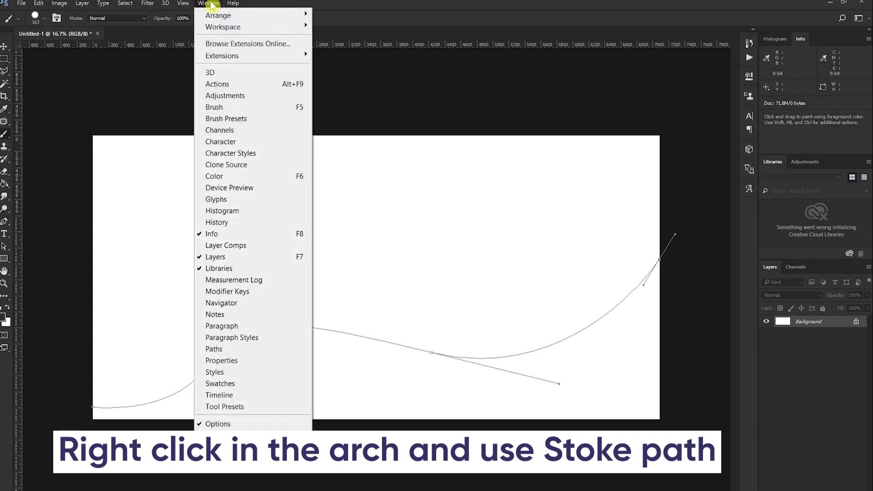
{"action": "left_click", "coordinate": [228, 107]}
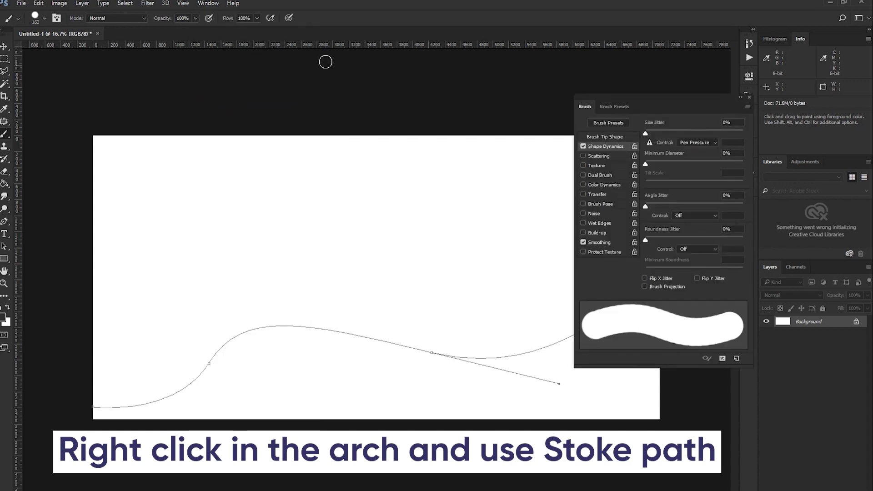
{"action": "left_click", "coordinate": [604, 135]}
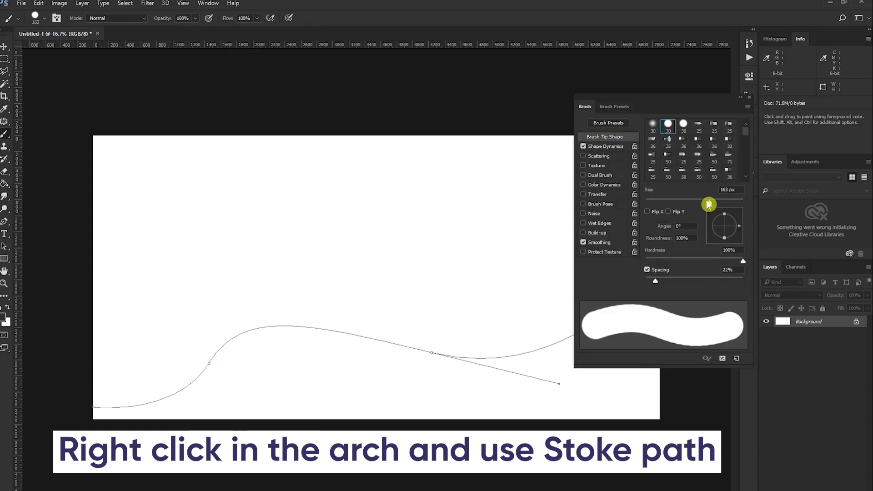
{"action": "left_click_drag", "start_coordinate": [708, 205], "coordinate": [721, 208]}
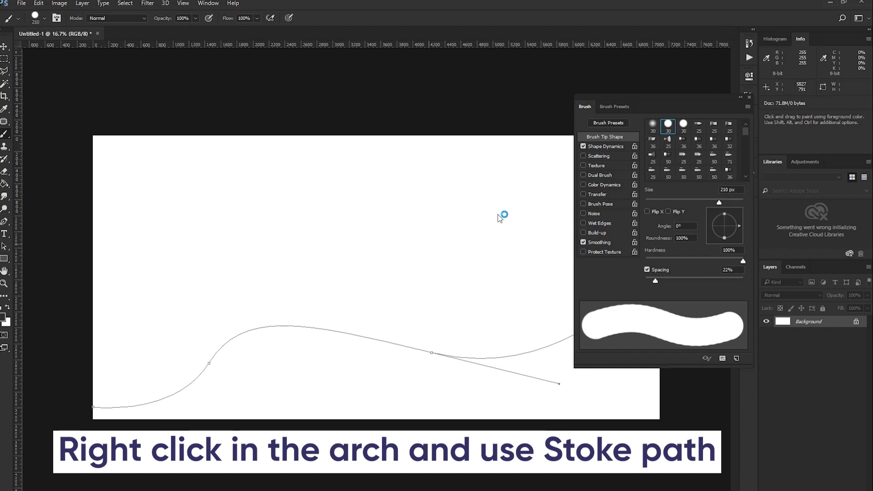
Step: Collapse the Brush settings panel and dock it with the right-hand panels
{"action": "left_click", "coordinate": [5, 222]}
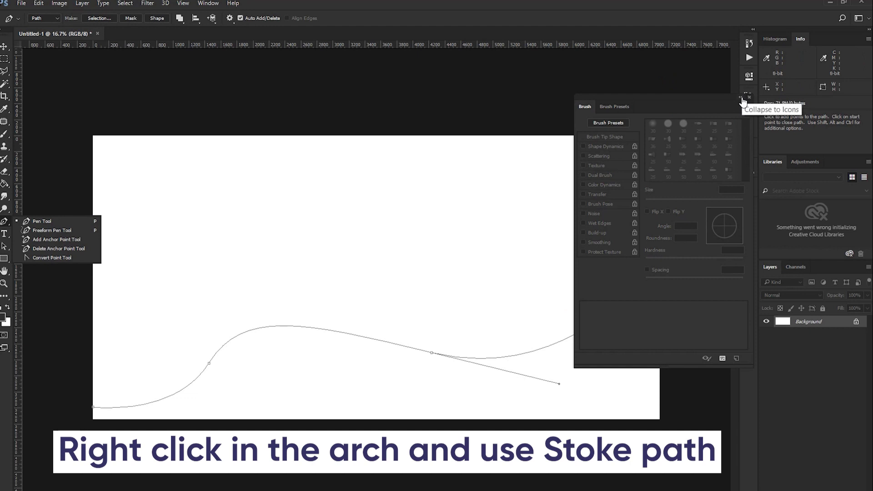
{"action": "left_click", "coordinate": [740, 97]}
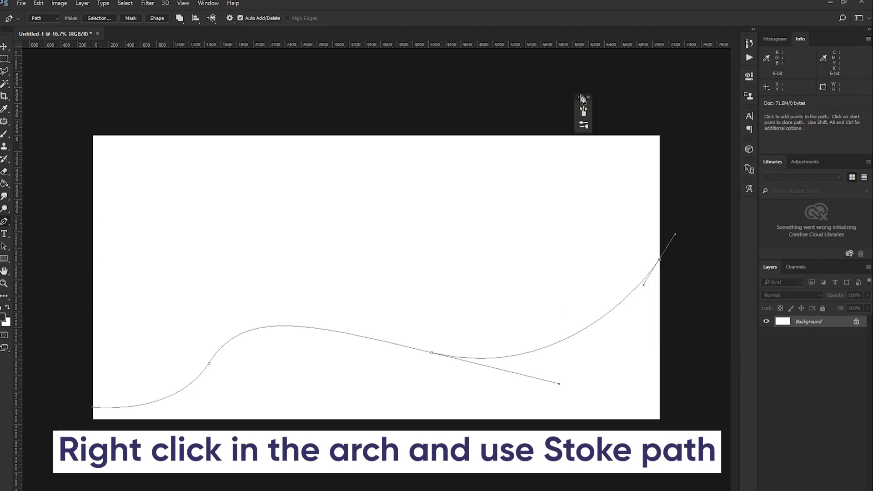
{"action": "left_click", "coordinate": [577, 111]}
{"action": "left_click_drag", "start_coordinate": [581, 104], "coordinate": [747, 207]}
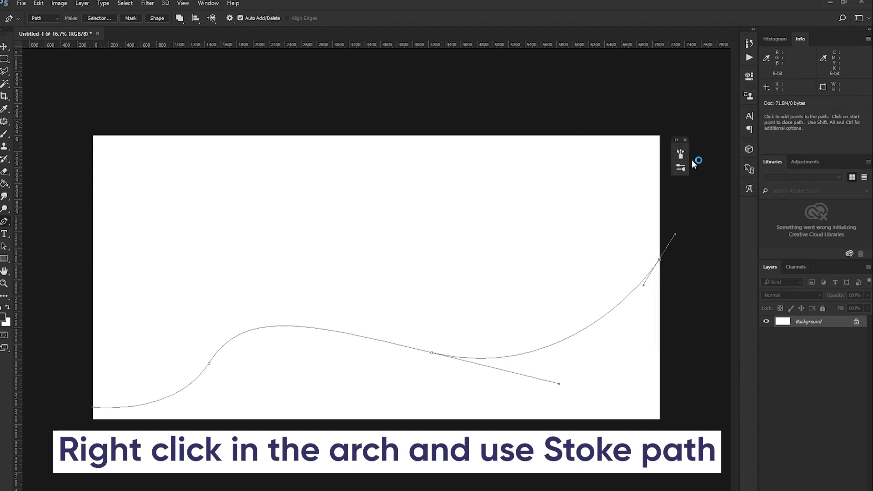
Step: Test-stroke the path with the brush, then undo the stroke
{"action": "right_click", "coordinate": [627, 298]}
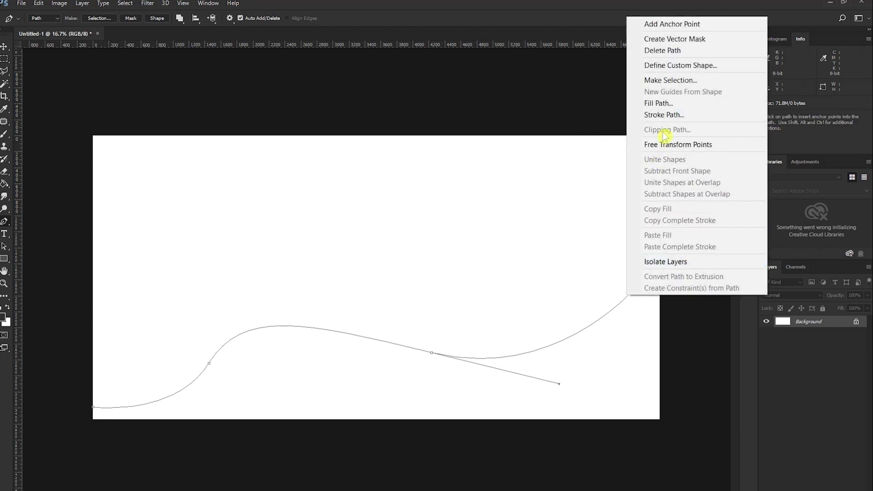
{"action": "left_click", "coordinate": [670, 115]}
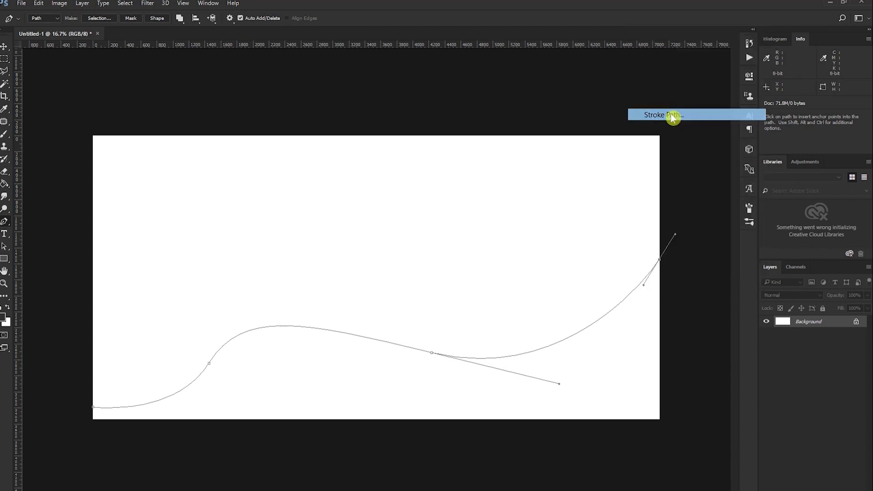
{"action": "left_click", "coordinate": [519, 167]}
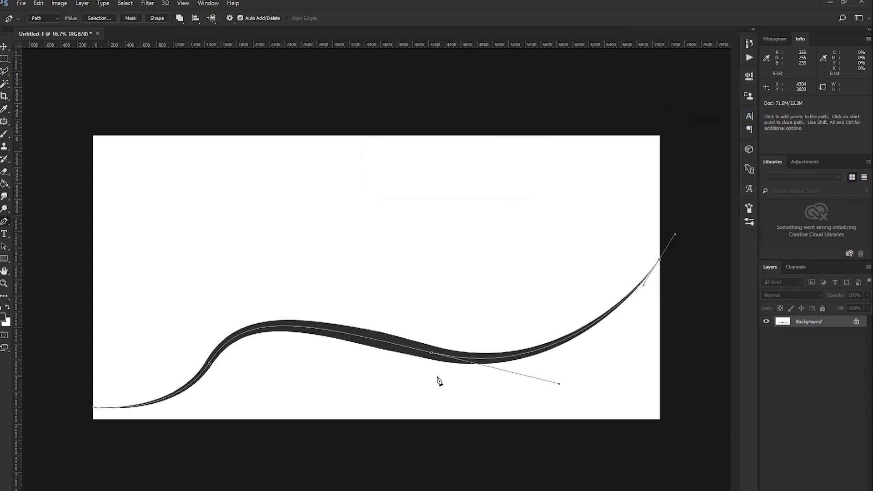
{"action": "key", "text": "ctrl"}
{"action": "key", "text": "ctrl+z"}
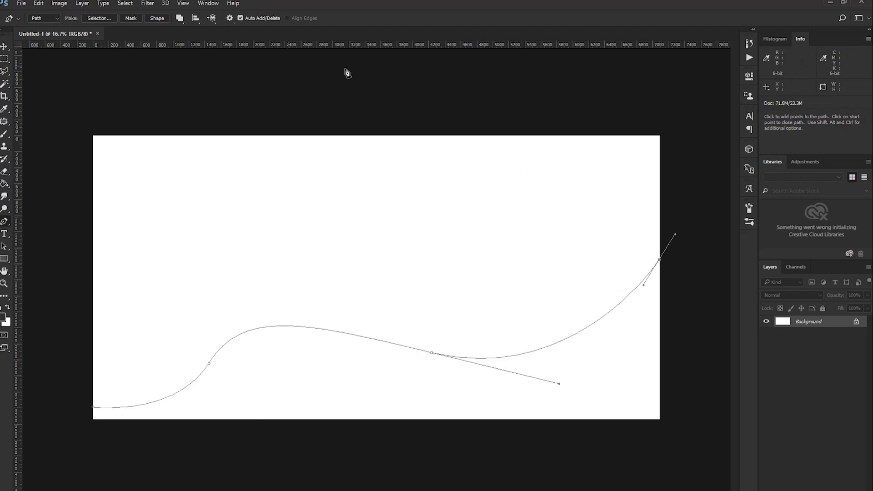
Step: Set the brush size to exactly 300 px in the Brush panel
{"action": "left_click", "coordinate": [5, 134]}
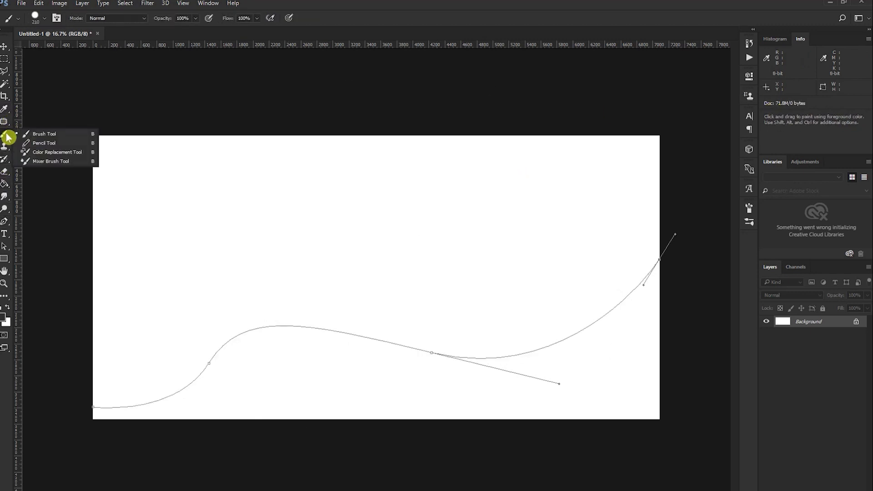
{"action": "left_click", "coordinate": [54, 135]}
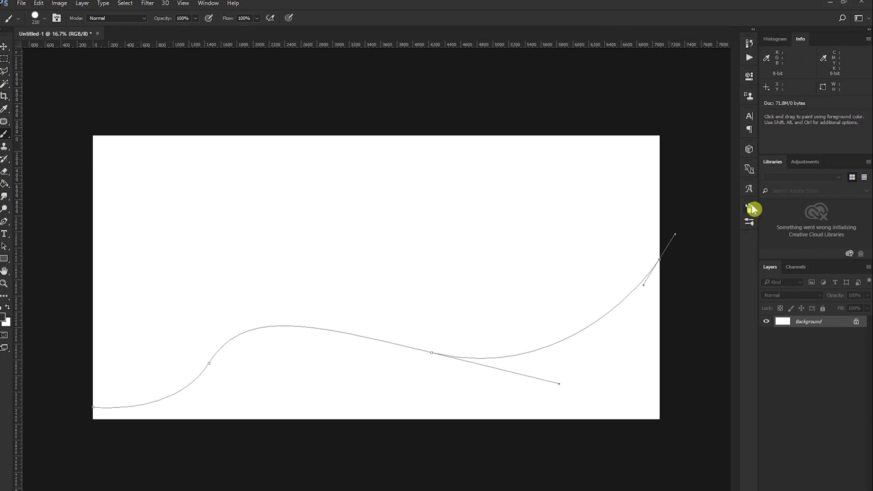
{"action": "left_click", "coordinate": [749, 211]}
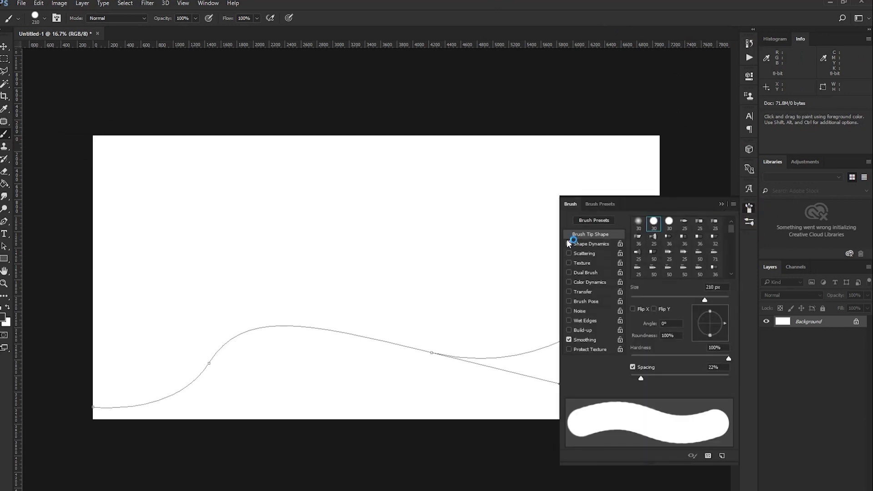
{"action": "left_click_drag", "start_coordinate": [704, 300], "coordinate": [710, 300]}
{"action": "left_click_drag", "start_coordinate": [710, 301], "coordinate": [712, 301]}
{"action": "left_click", "coordinate": [703, 289]}
{"action": "type", "text": "300"}
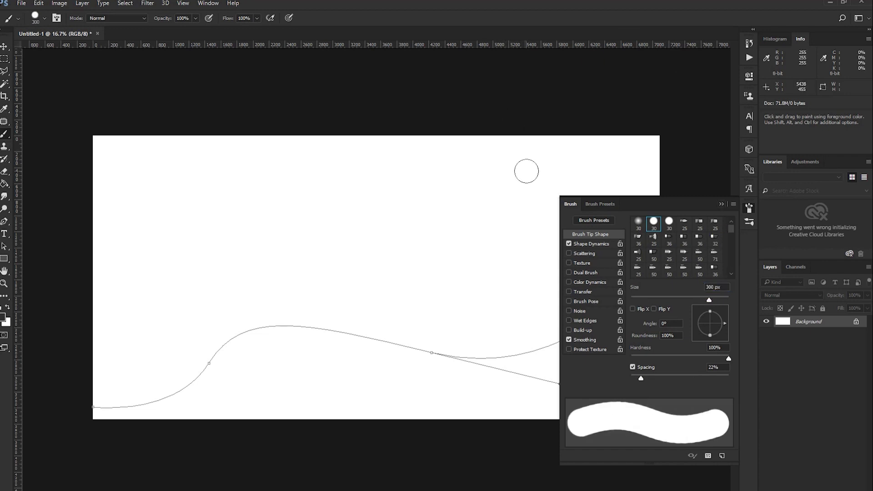
Step: Paint and undo a test stroke, then close the Brush settings panel
{"action": "left_click_drag", "start_coordinate": [522, 172], "coordinate": [337, 260]}
{"action": "key", "text": "ctrl+z"}
{"action": "left_click", "coordinate": [725, 205]}
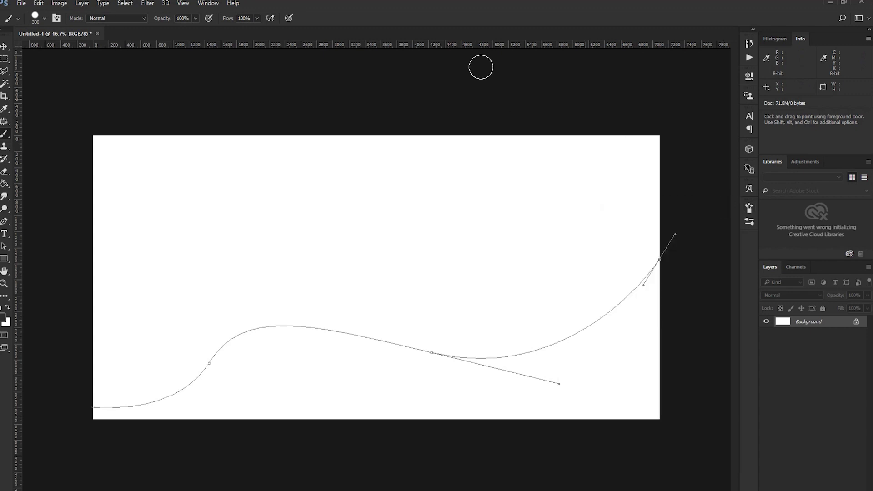
{"action": "left_click", "coordinate": [5, 222]}
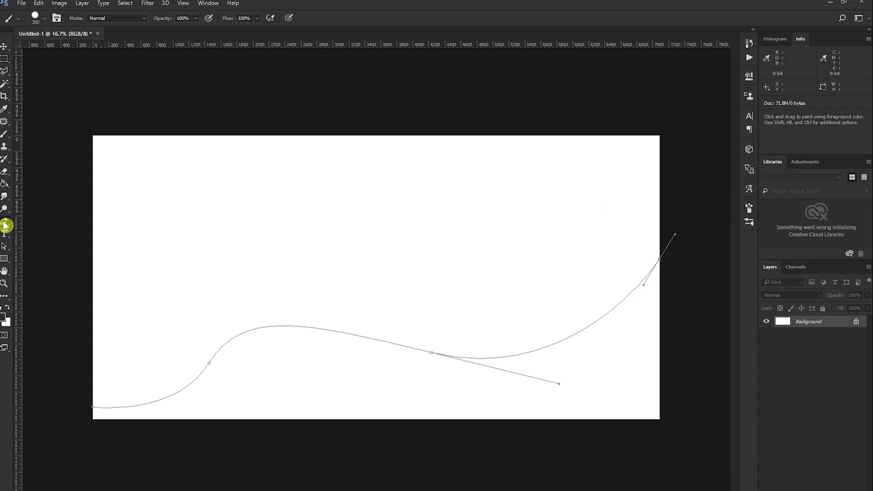
Step: Stroke the wavy pen path with the 300 px brush
{"action": "left_click", "coordinate": [46, 223]}
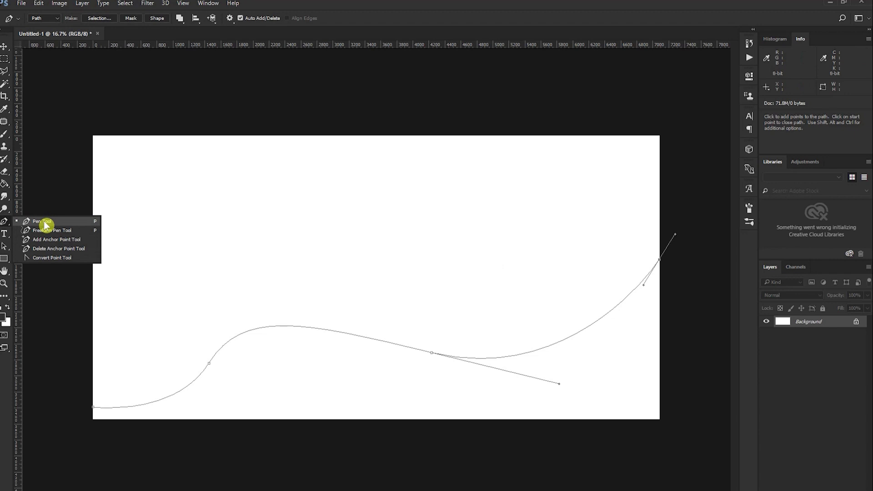
{"action": "right_click", "coordinate": [562, 346]}
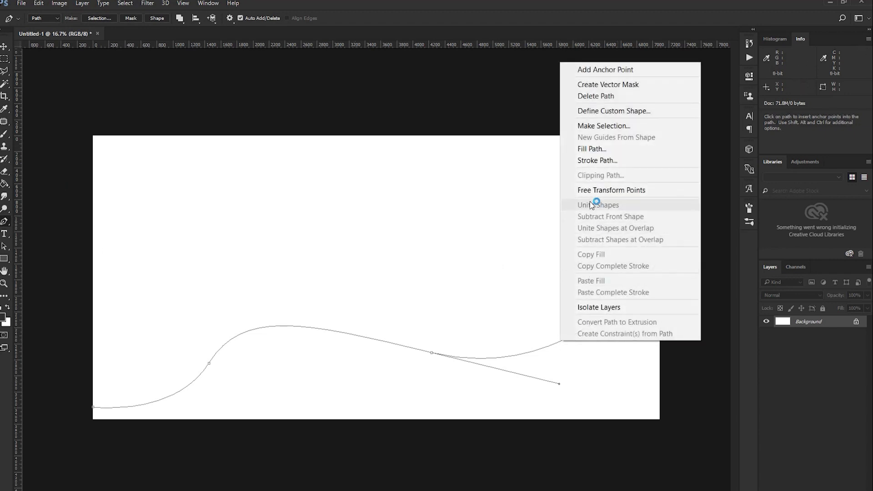
{"action": "left_click", "coordinate": [598, 160]}
{"action": "left_click", "coordinate": [523, 167]}
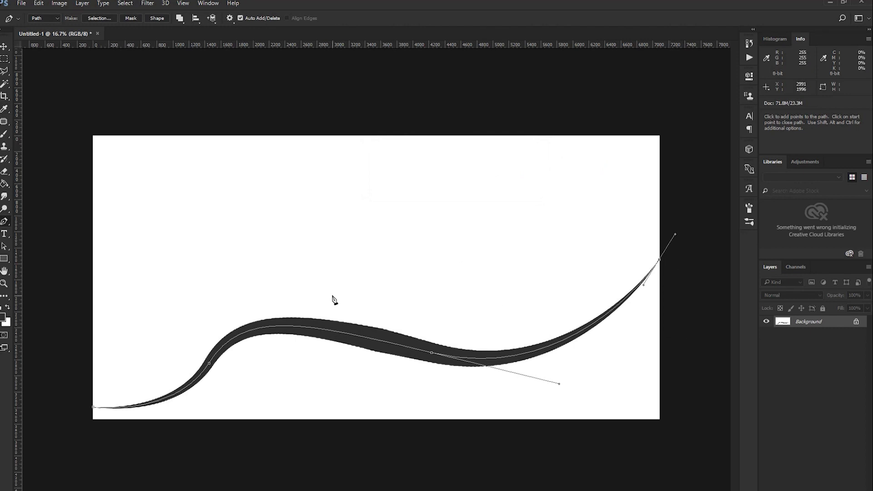
Step: Turn the path into an unfeathered selection to taper the stroke, then deselect
{"action": "right_click", "coordinate": [375, 348]}
{"action": "left_click", "coordinate": [431, 136]}
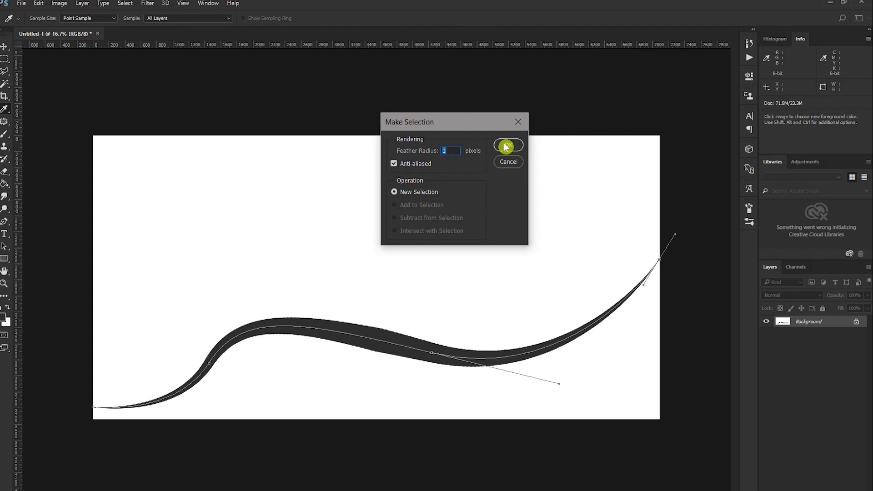
{"action": "left_click", "coordinate": [489, 146]}
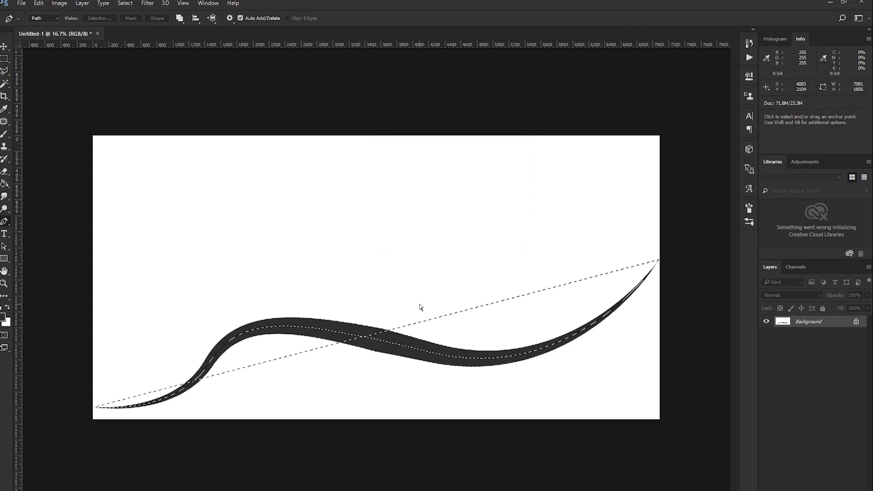
{"action": "key", "text": "ctrl+d"}
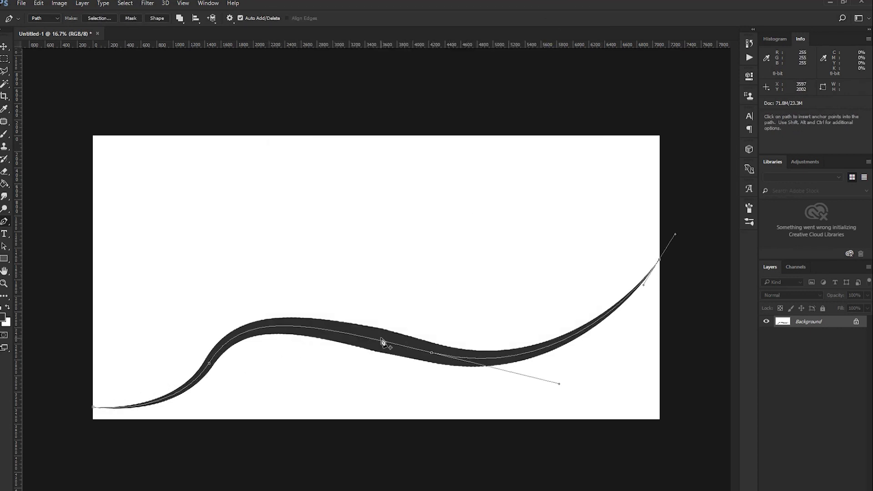
{"action": "right_click", "coordinate": [397, 349]}
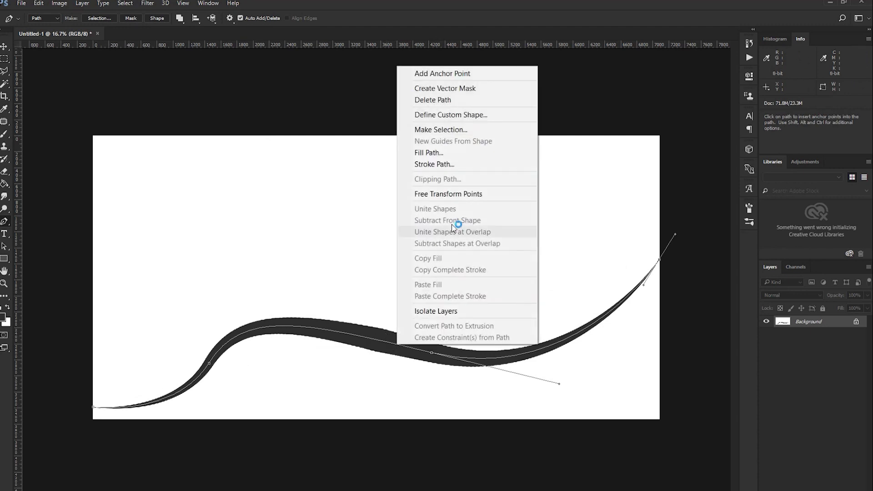
{"action": "left_click", "coordinate": [450, 136]}
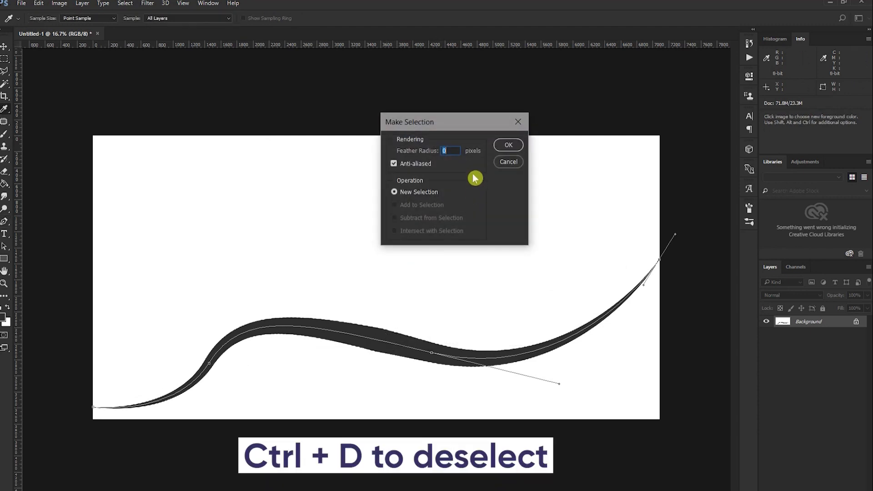
{"action": "left_click", "coordinate": [517, 147]}
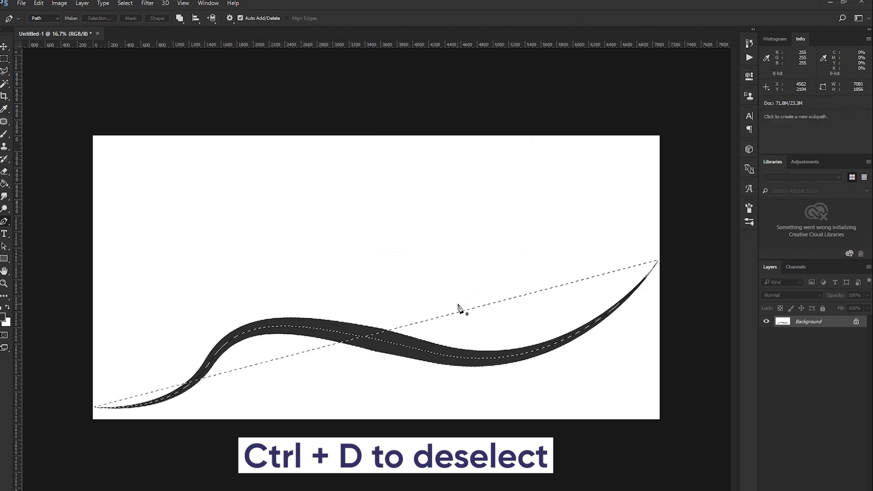
{"action": "key", "text": "ctrl+d"}
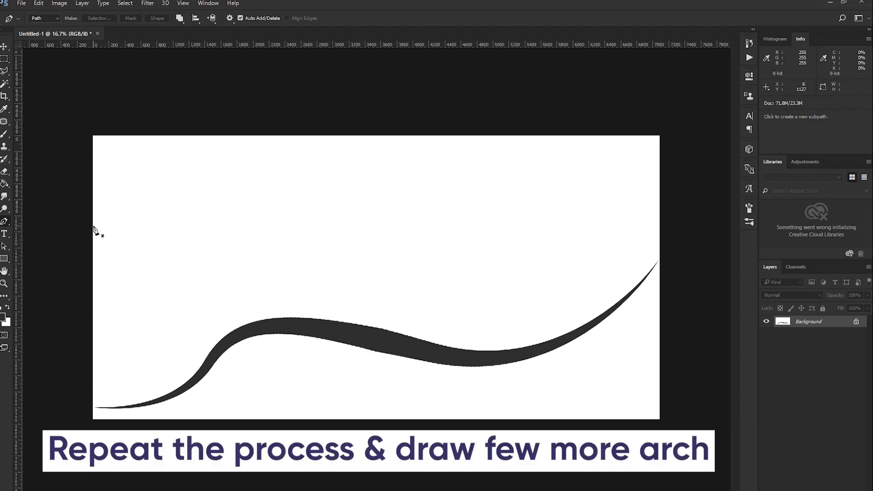
Step: Draw a new arching pen path from the left edge to the right edge of the upper canvas
{"action": "left_click", "coordinate": [93, 235]}
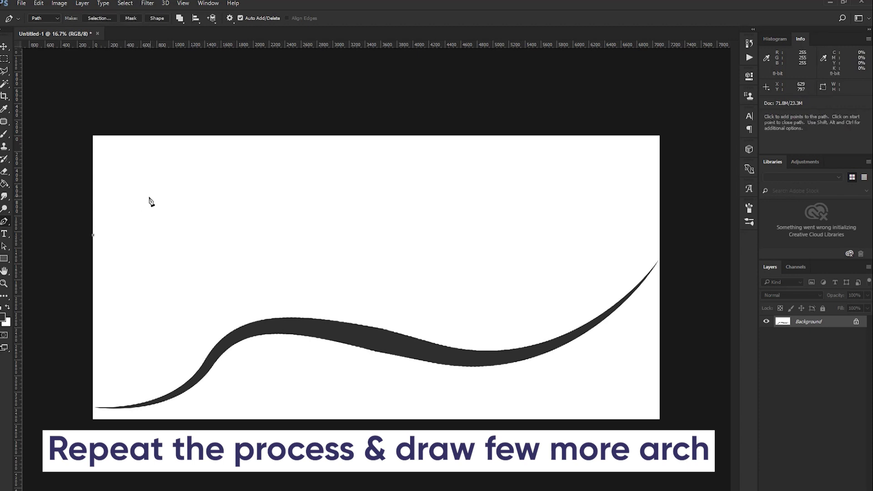
{"action": "left_click_drag", "start_coordinate": [236, 152], "coordinate": [283, 162]}
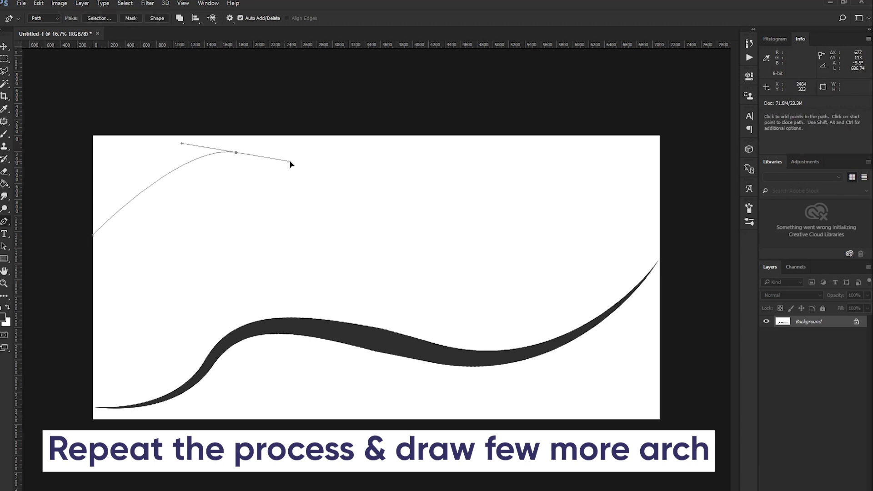
{"action": "key", "text": "ctrl+z"}
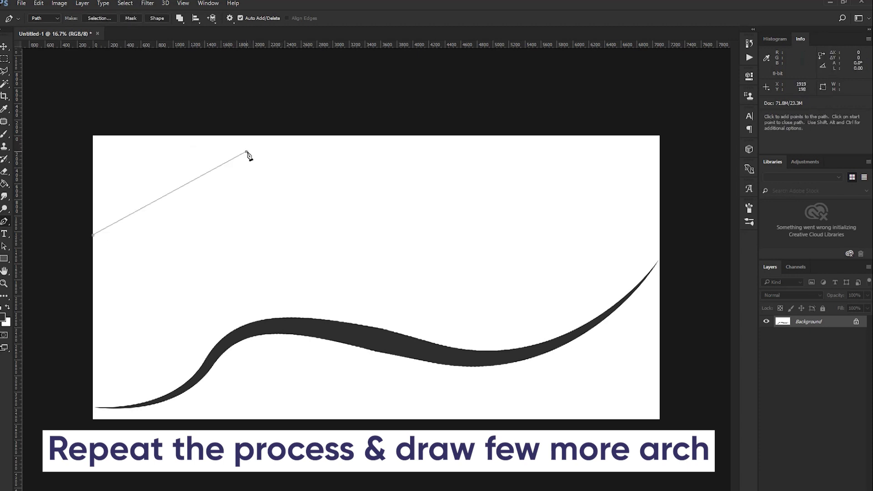
{"action": "left_click_drag", "start_coordinate": [246, 150], "coordinate": [322, 170]}
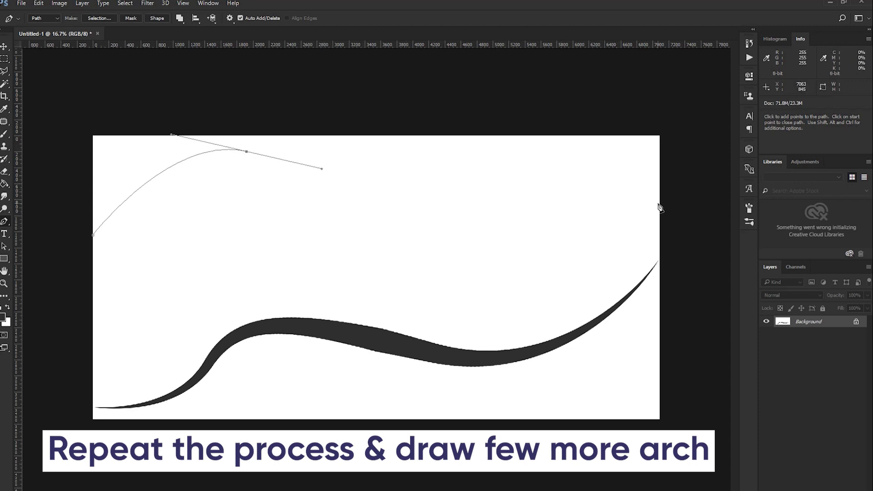
{"action": "left_click_drag", "start_coordinate": [658, 204], "coordinate": [806, 114]}
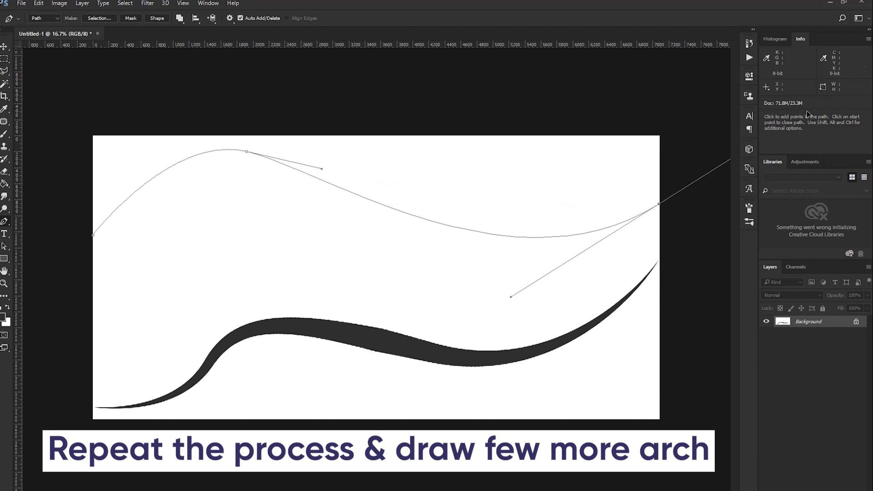
{"action": "scroll", "coordinate": [387, 299], "scroll_direction": "down", "scroll_amount": 1, "text": "alt"}
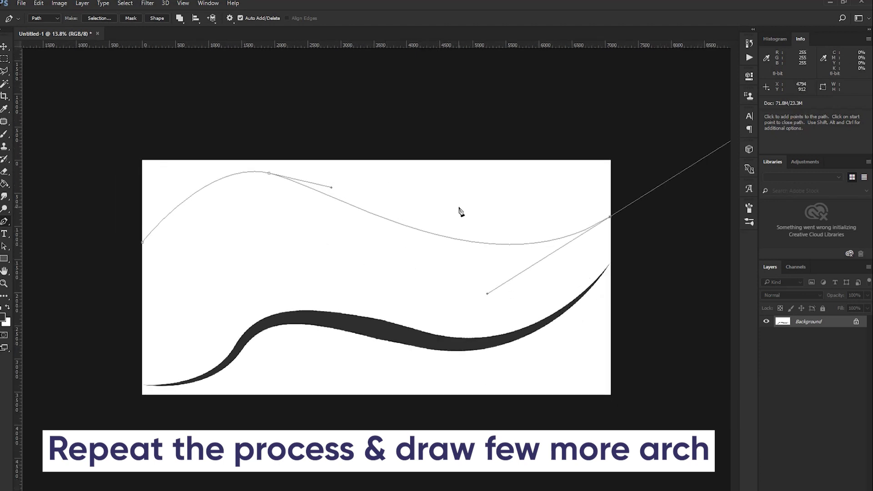
Step: Stroke the upper path with the brush, select it, fill white and deselect
{"action": "right_click", "coordinate": [466, 245]}
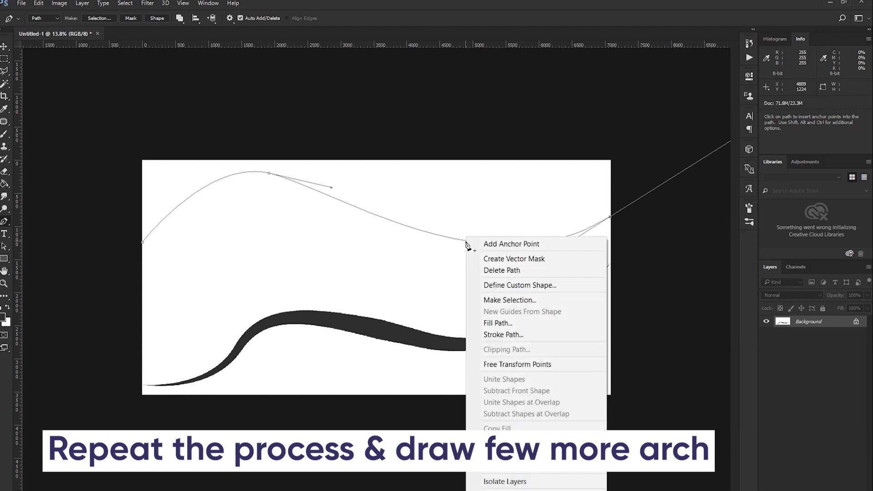
{"action": "left_click", "coordinate": [515, 337]}
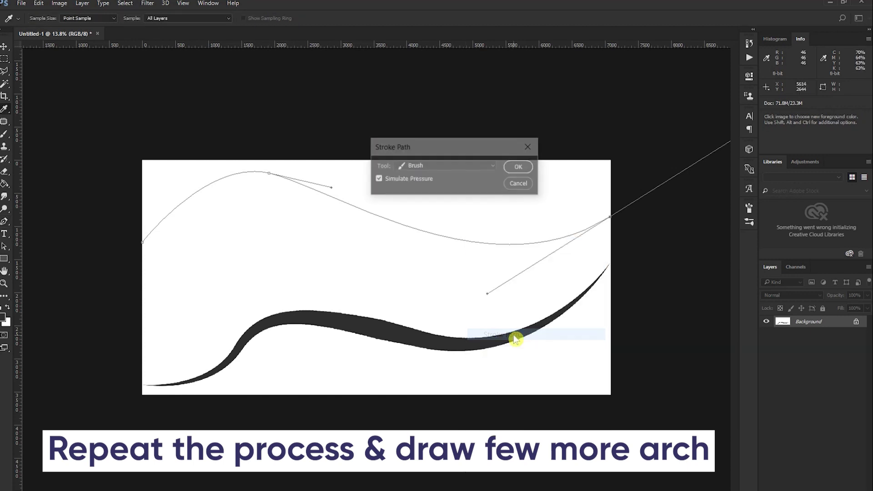
{"action": "left_click", "coordinate": [519, 167]}
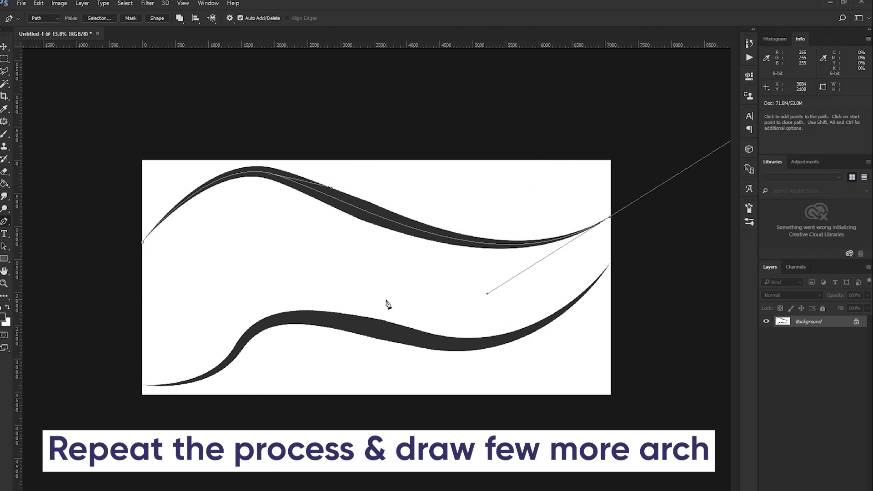
{"action": "right_click", "coordinate": [395, 226]}
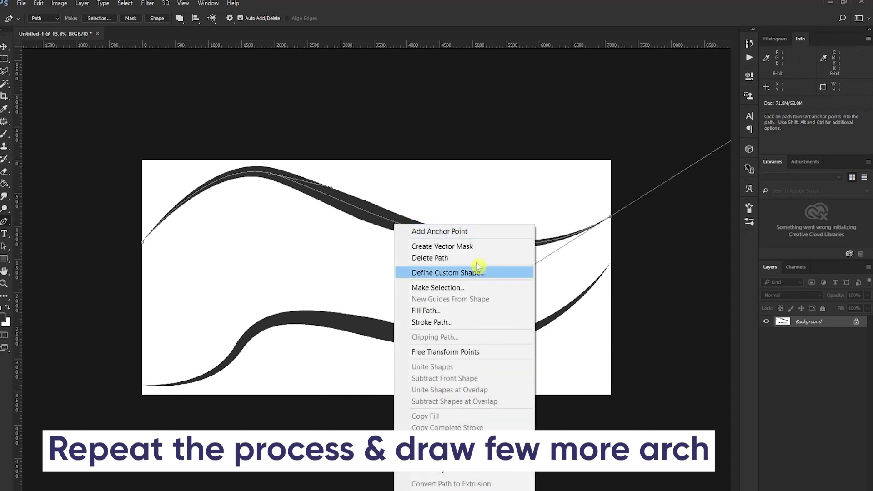
{"action": "left_click", "coordinate": [442, 288]}
{"action": "left_click", "coordinate": [507, 145]}
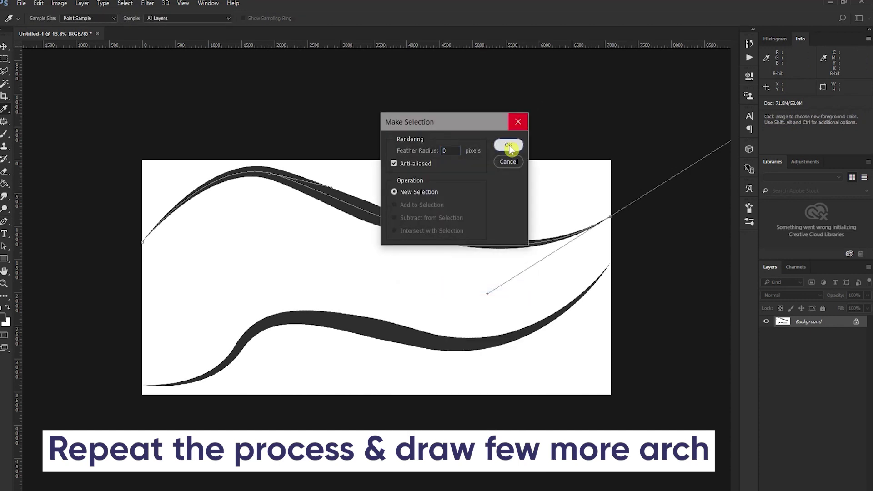
{"action": "key", "text": "ctrl+BackSpace"}
{"action": "key", "text": "ctrl+d"}
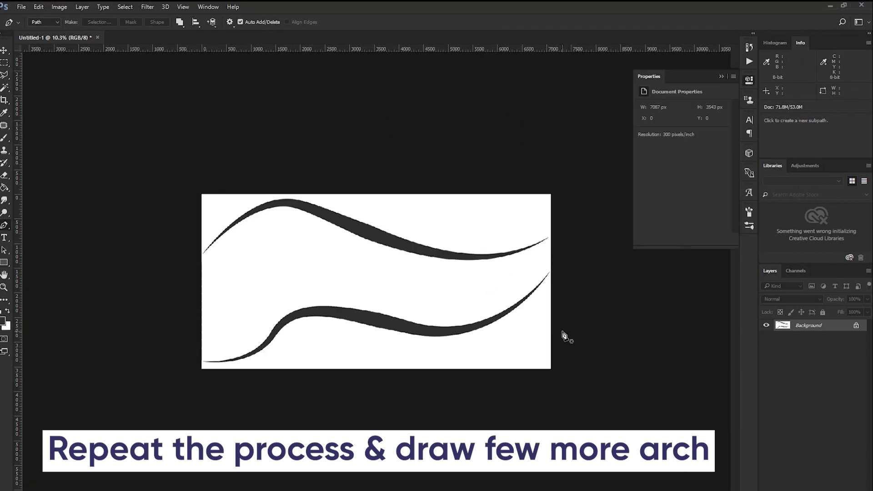
Step: Draw a curve from the top edge to the right edge and stroke it with the brush
{"action": "left_click", "coordinate": [431, 192]}
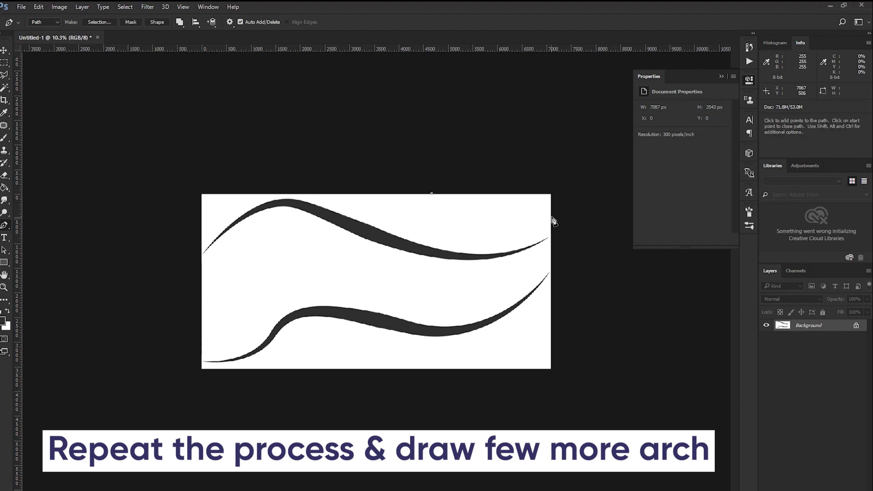
{"action": "left_click_drag", "start_coordinate": [551, 215], "coordinate": [676, 183]}
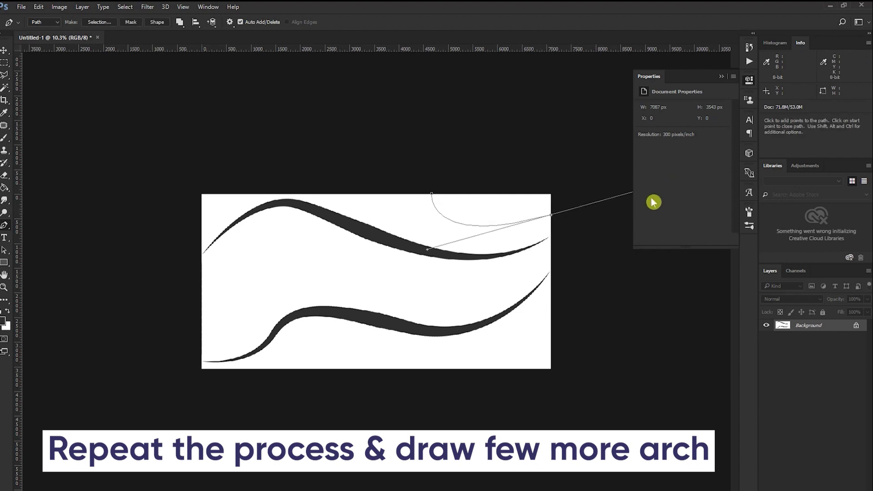
{"action": "right_click", "coordinate": [482, 230]}
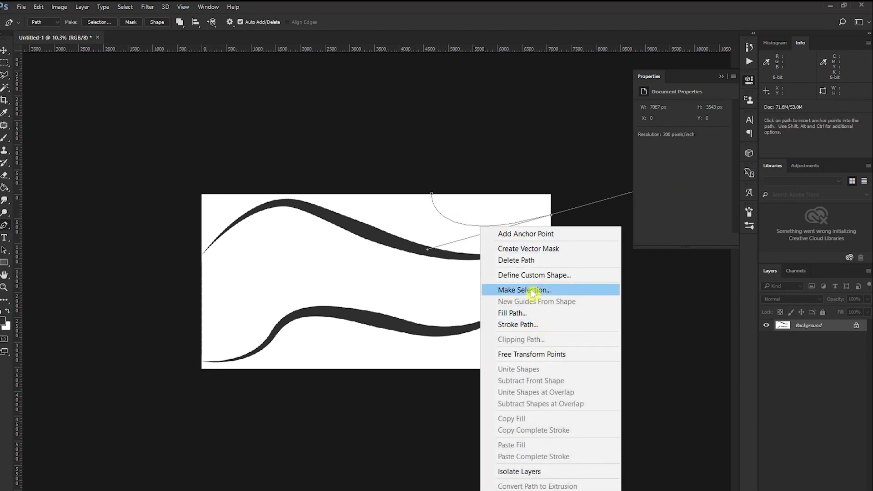
{"action": "left_click", "coordinate": [518, 325]}
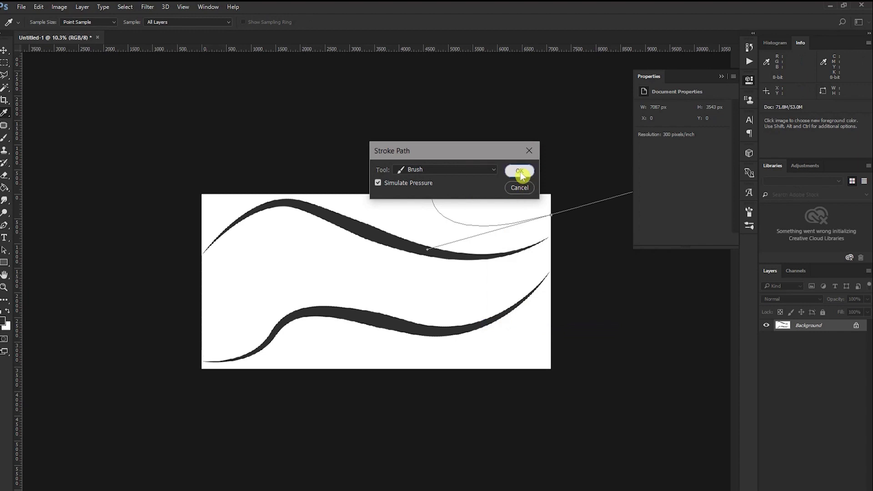
{"action": "left_click", "coordinate": [520, 172]}
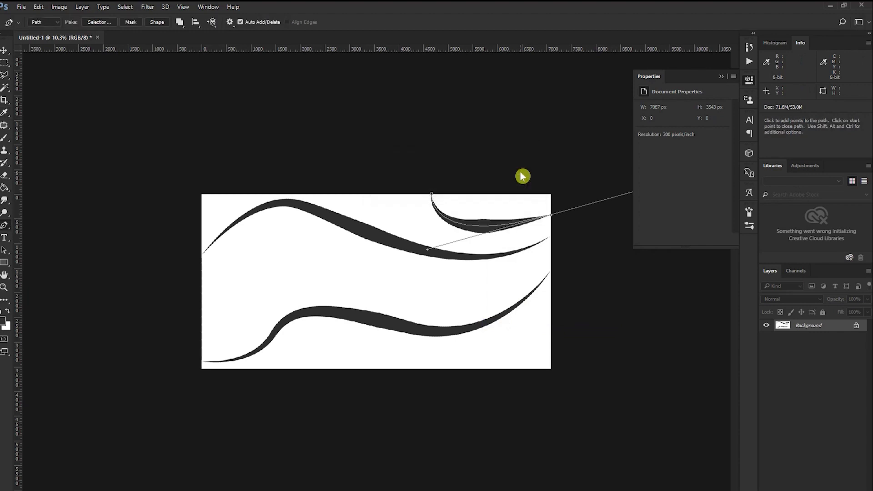
Step: Make a selection from the curve to carve the crescent, then deselect
{"action": "right_click", "coordinate": [481, 226]}
{"action": "left_click", "coordinate": [520, 291]}
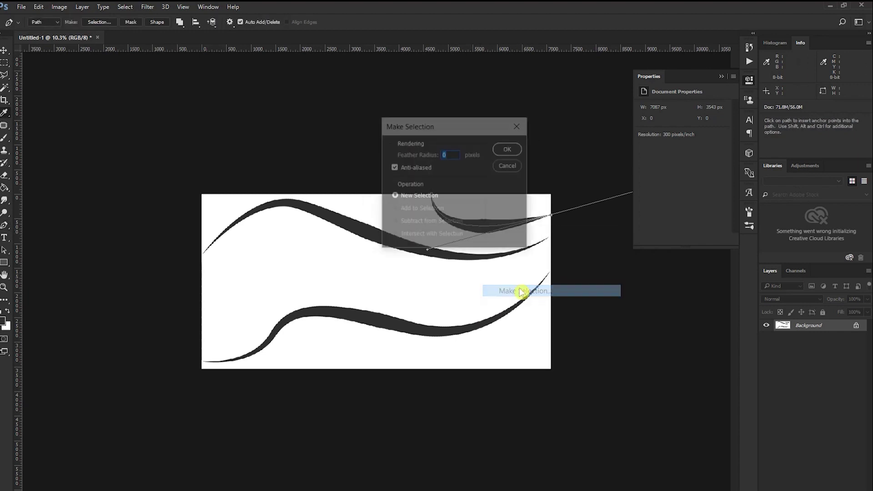
{"action": "left_click", "coordinate": [510, 157]}
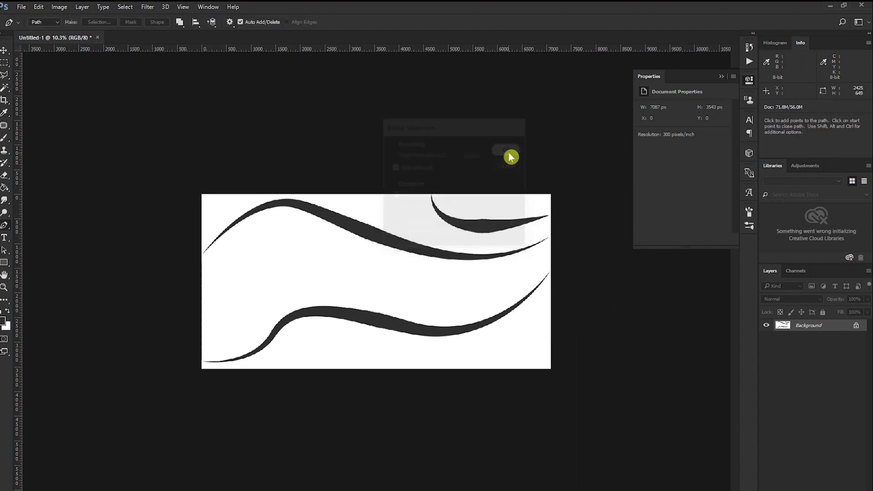
{"action": "key", "text": "ctrl+d"}
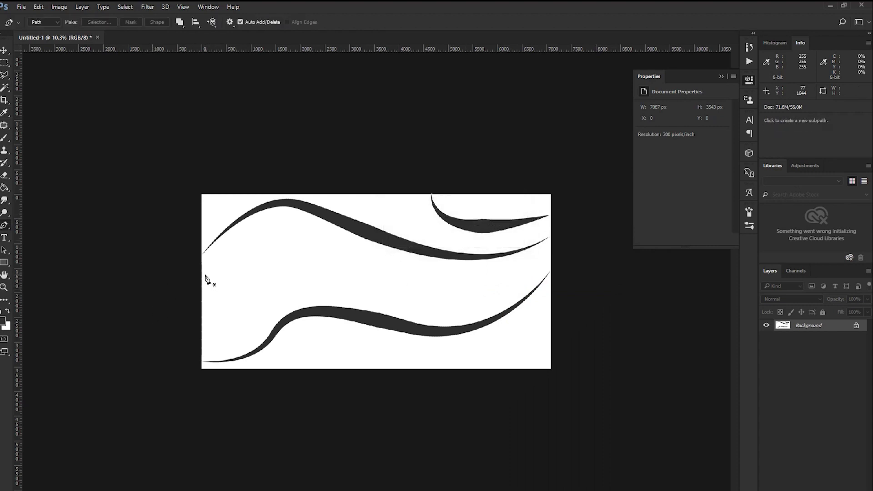
Step: Start the next arch path curving down and around mid-canvas
{"action": "left_click", "coordinate": [202, 274]}
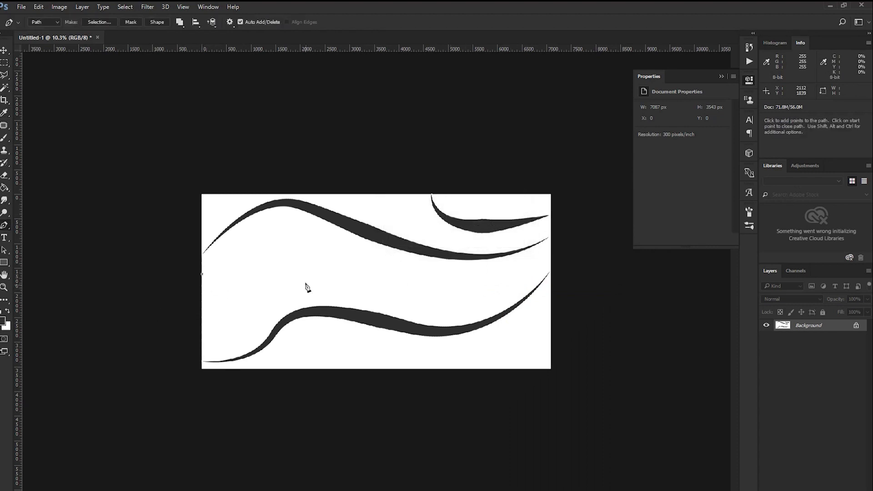
{"action": "key", "text": "ctrl+z"}
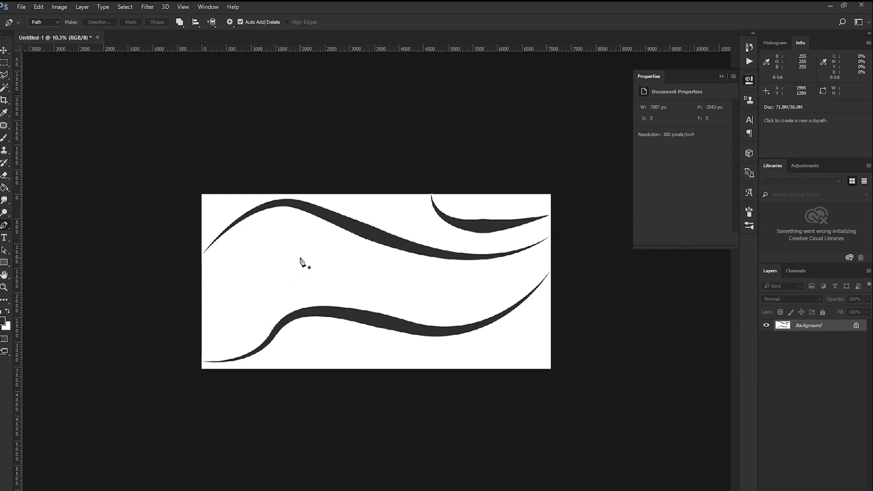
{"action": "left_click", "coordinate": [266, 239]}
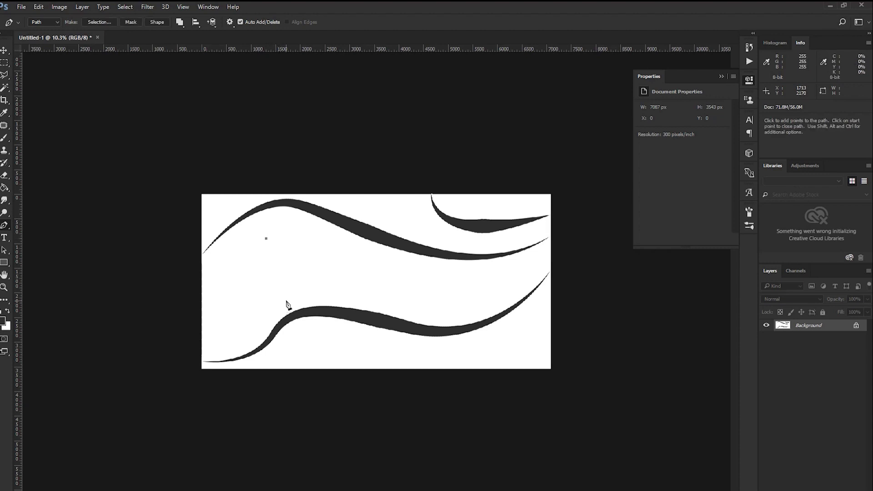
{"action": "mouse_move", "coordinate": [285, 299]}
{"action": "left_mouse_down"}
{"action": "mouse_move", "coordinate": [464, 241]}
{"action": "mouse_move", "coordinate": [441, 257]}
{"action": "left_mouse_up"}
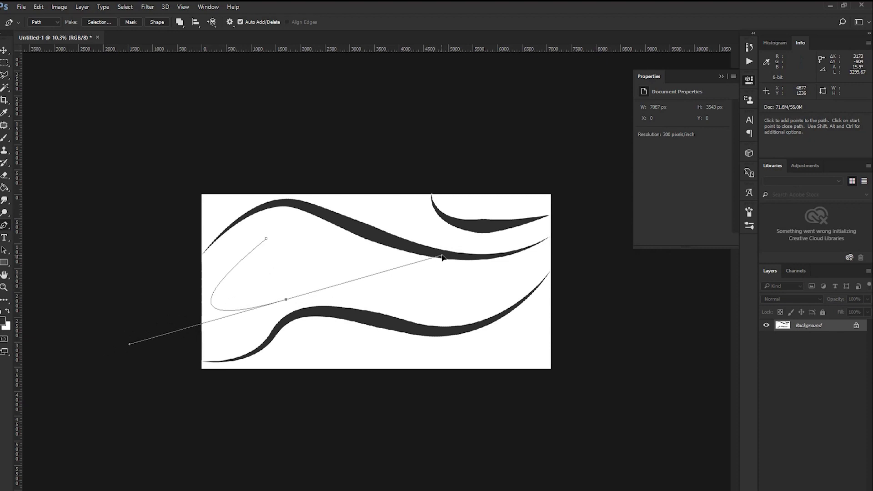
Step: Stroke the looping left-edge path with the brush and convert it to a selection
{"action": "right_click", "coordinate": [222, 287]}
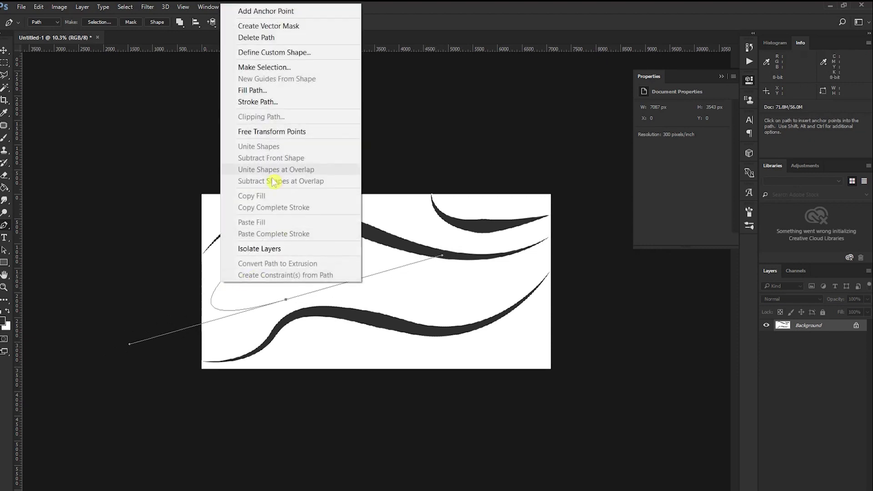
{"action": "left_click", "coordinate": [277, 101]}
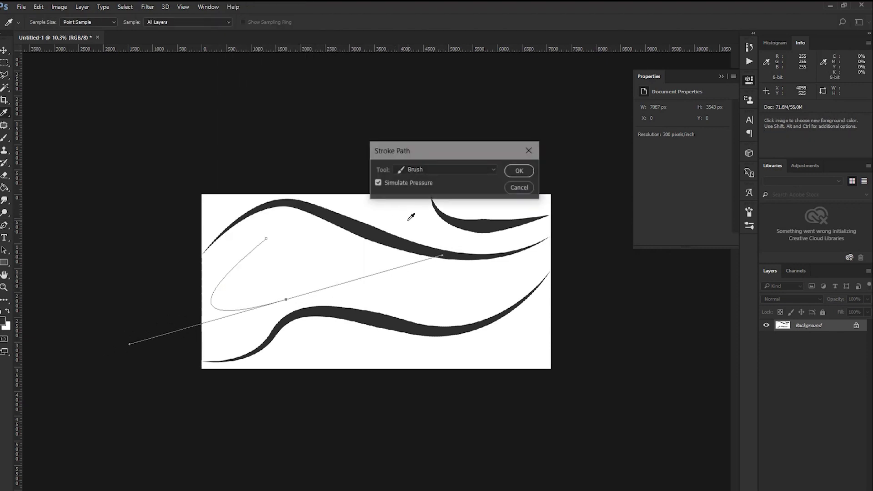
{"action": "left_click", "coordinate": [514, 173]}
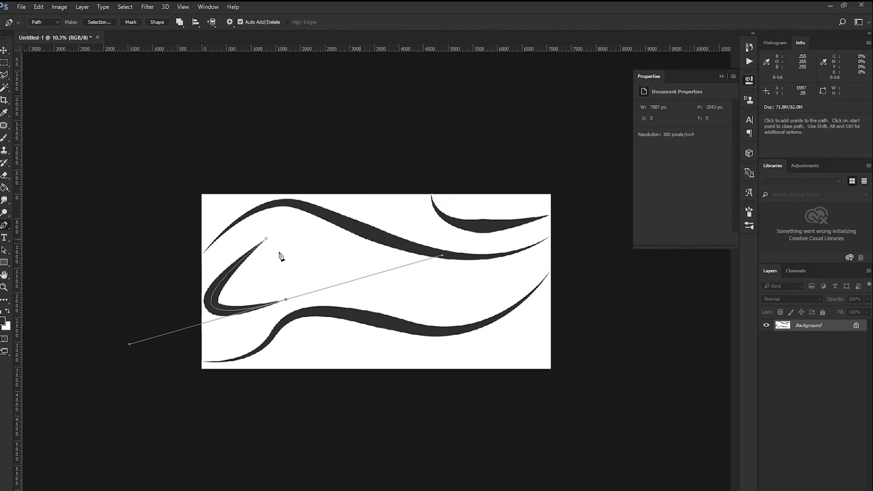
{"action": "right_click", "coordinate": [218, 294]}
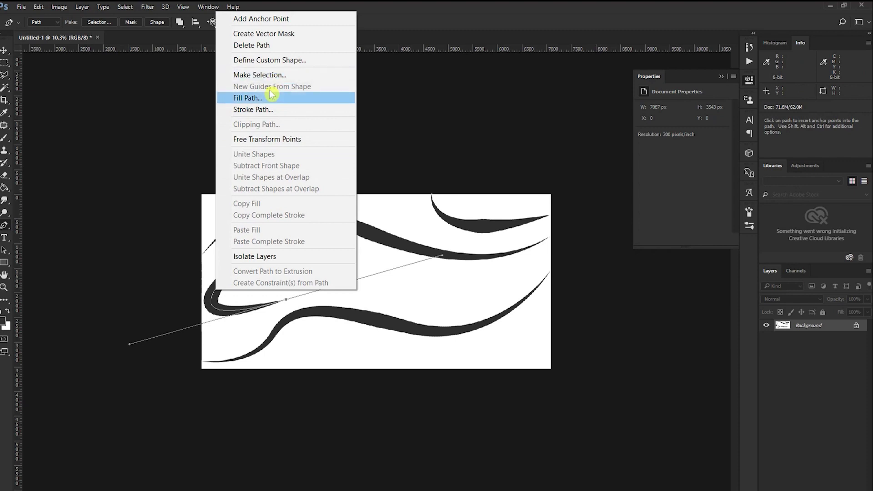
{"action": "left_click", "coordinate": [273, 74]}
{"action": "left_click", "coordinate": [508, 151]}
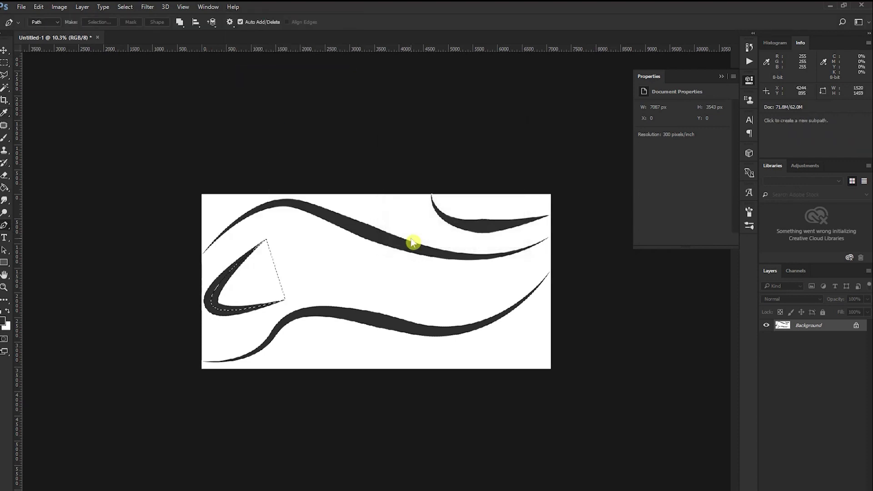
Step: Draw a small arch at the bottom-right edge, stroke it and make a selection from it
{"action": "left_click", "coordinate": [488, 369]}
{"action": "left_click_drag", "start_coordinate": [551, 347], "coordinate": [588, 362]}
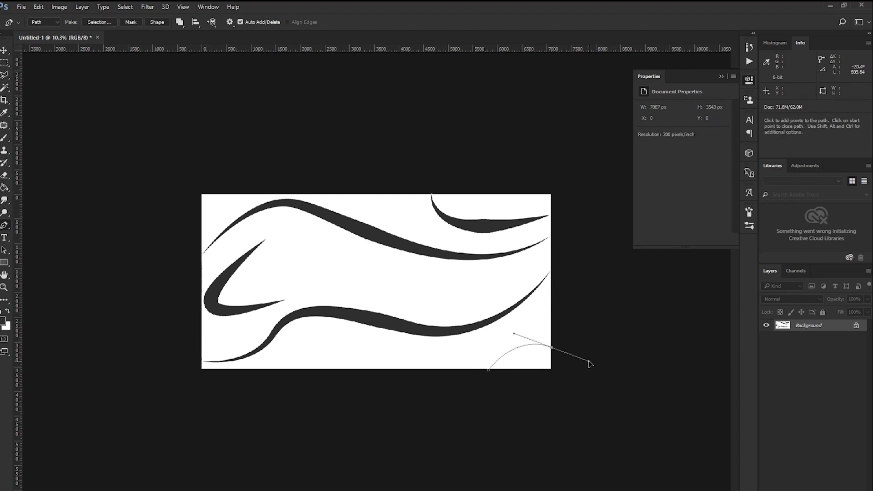
{"action": "right_click", "coordinate": [518, 353]}
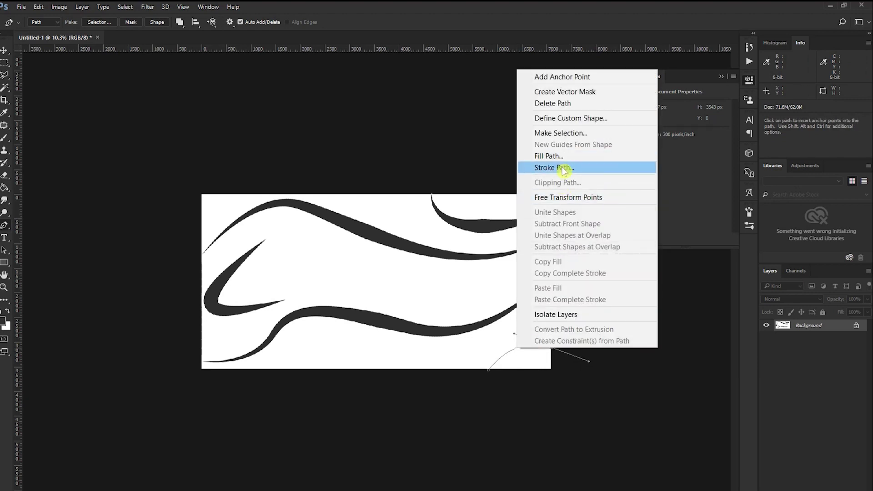
{"action": "left_click", "coordinate": [562, 169]}
{"action": "left_click", "coordinate": [522, 178]}
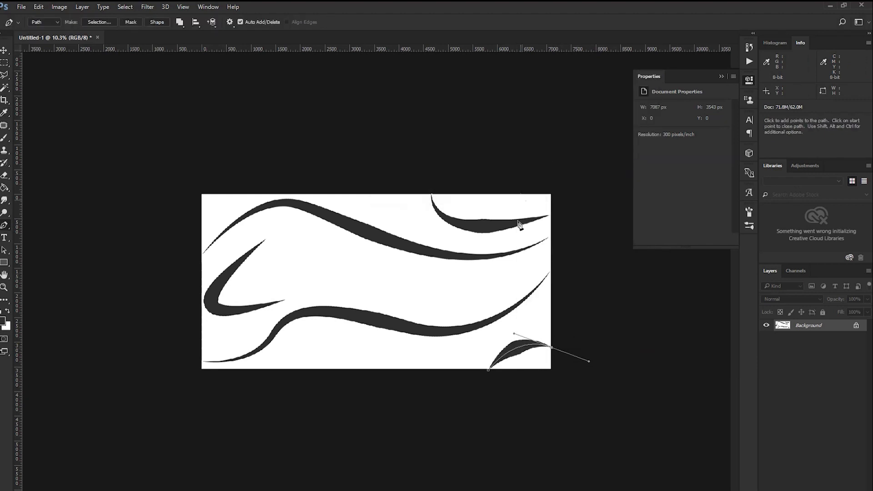
{"action": "right_click", "coordinate": [514, 355]}
{"action": "left_click", "coordinate": [563, 136]}
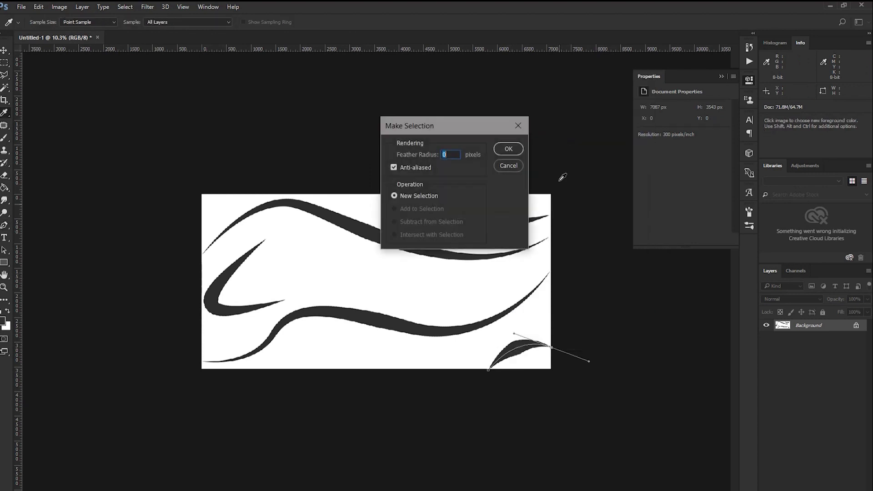
{"action": "left_click", "coordinate": [509, 148]}
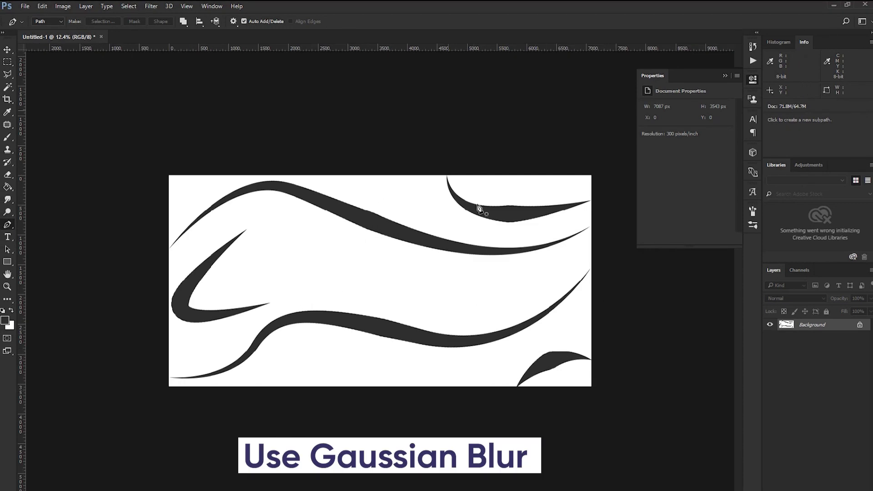
Step: Apply a Gaussian Blur of about 170.5 pixels to the black swoosh drawing
{"action": "left_click", "coordinate": [154, 7]}
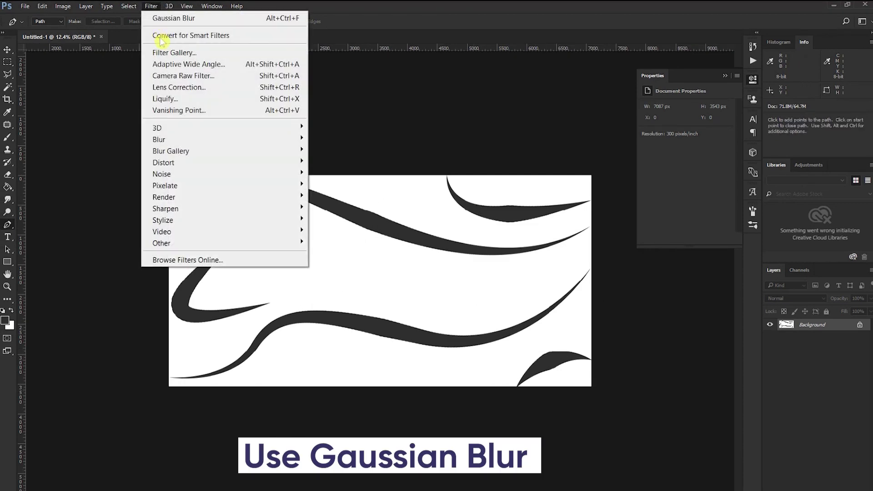
{"action": "mouse_move", "coordinate": [164, 139]}
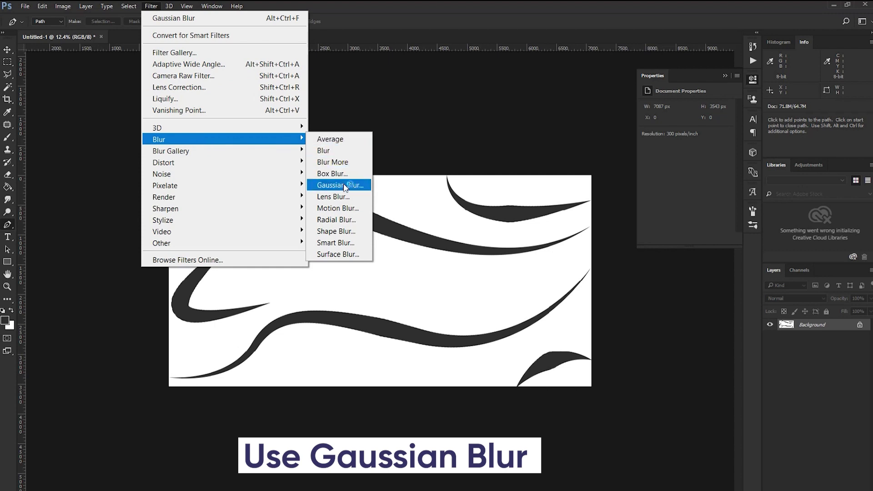
{"action": "left_click", "coordinate": [360, 189]}
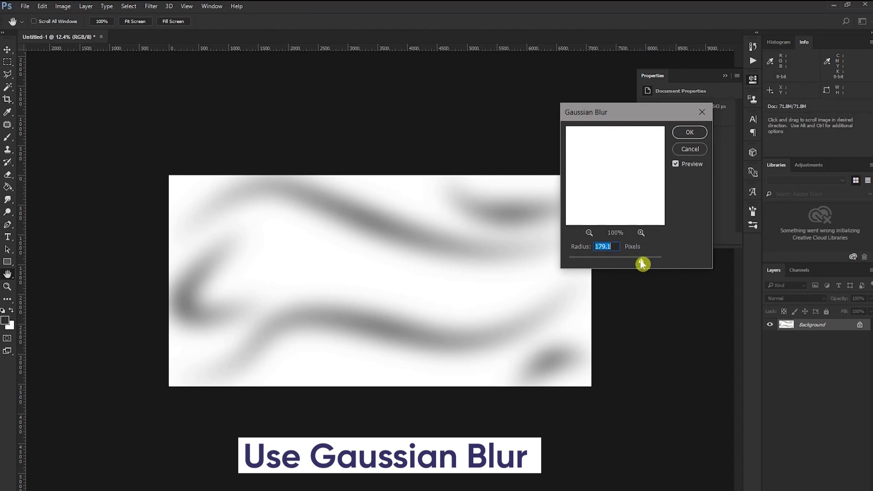
{"action": "left_click_drag", "start_coordinate": [644, 265], "coordinate": [639, 263]}
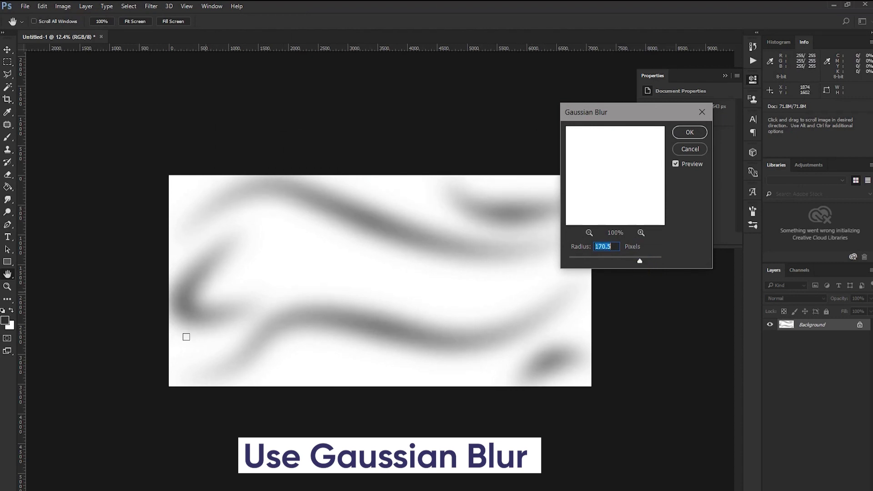
{"action": "left_click", "coordinate": [689, 132]}
{"action": "key", "text": "p"}
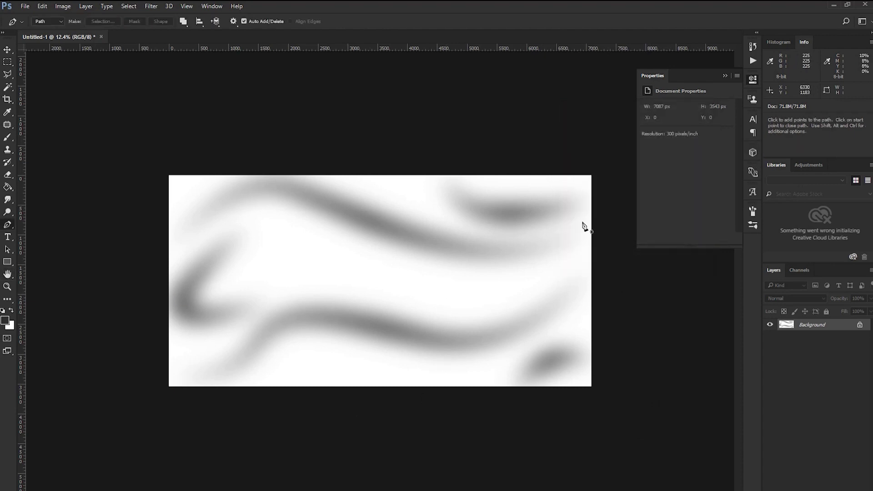
Step: Add an Invert adjustment layer to flip the blurred swooshes to light on black
{"action": "left_click", "coordinate": [799, 488]}
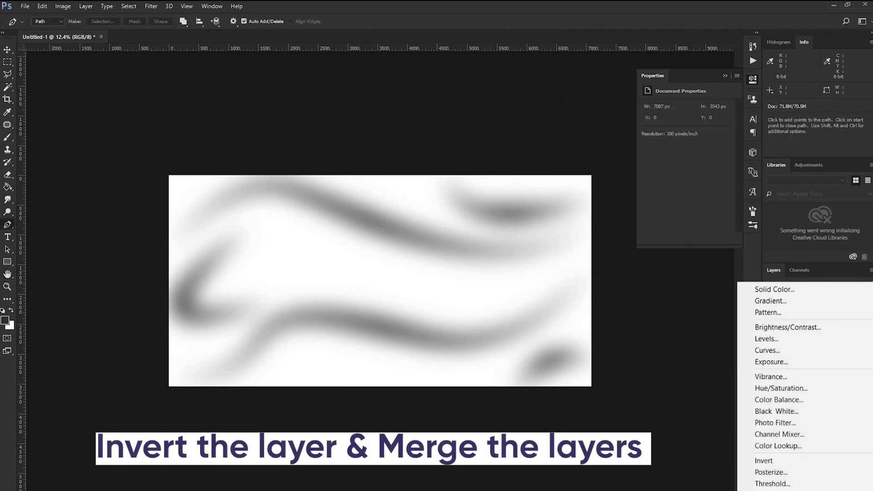
{"action": "left_click", "coordinate": [797, 463]}
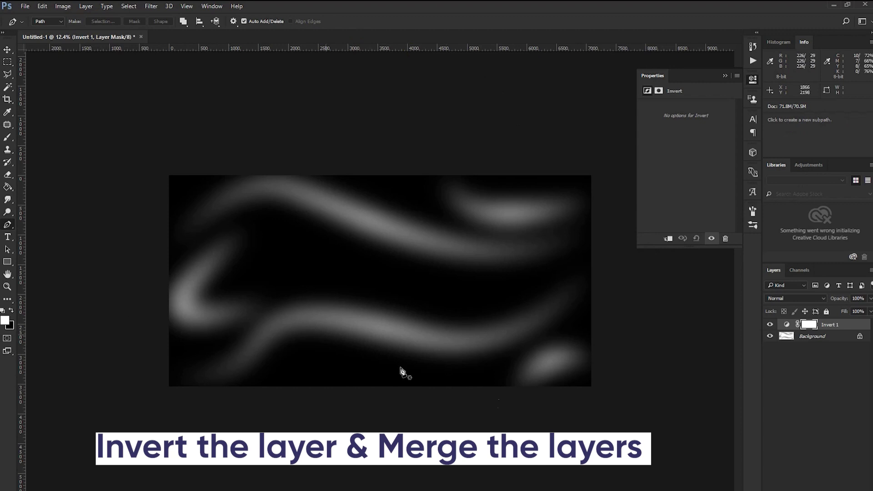
{"action": "scroll", "coordinate": [405, 240], "scroll_direction": "up", "scroll_amount": 1, "text": "alt"}
{"action": "scroll", "coordinate": [405, 239], "scroll_direction": "up", "scroll_amount": 1, "text": "alt"}
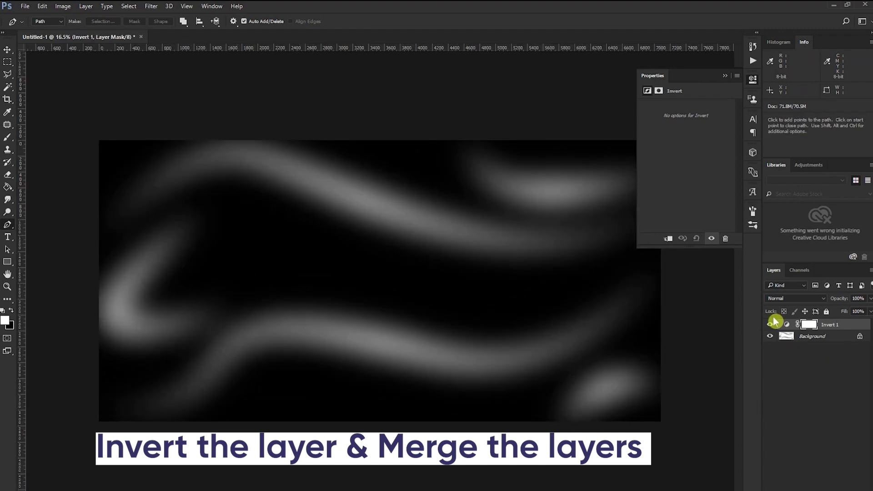
Step: Merge the Invert 1 and Background layers into a single layer
{"action": "key", "text": "ctrl"}
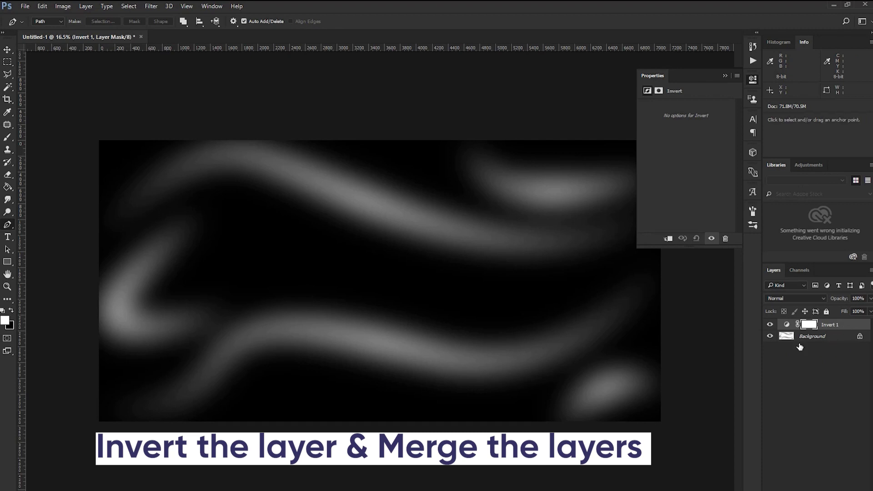
{"action": "left_click", "coordinate": [823, 342], "text": "ctrl"}
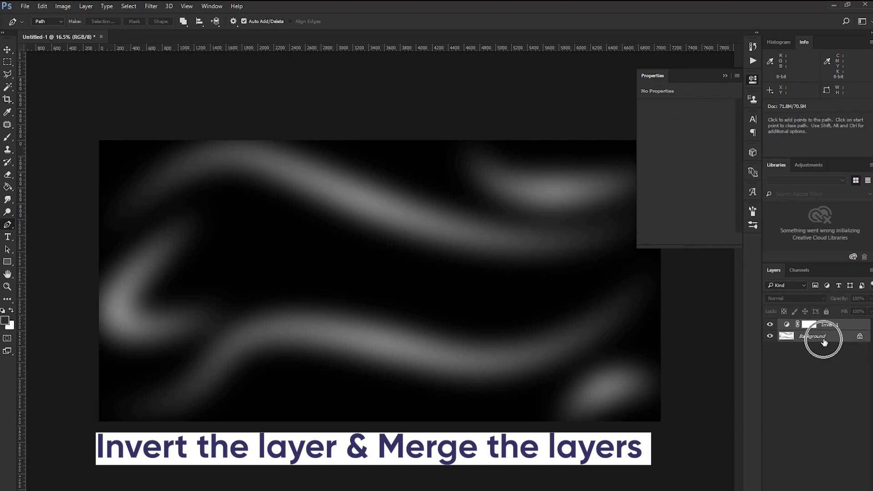
{"action": "right_click", "coordinate": [824, 338]}
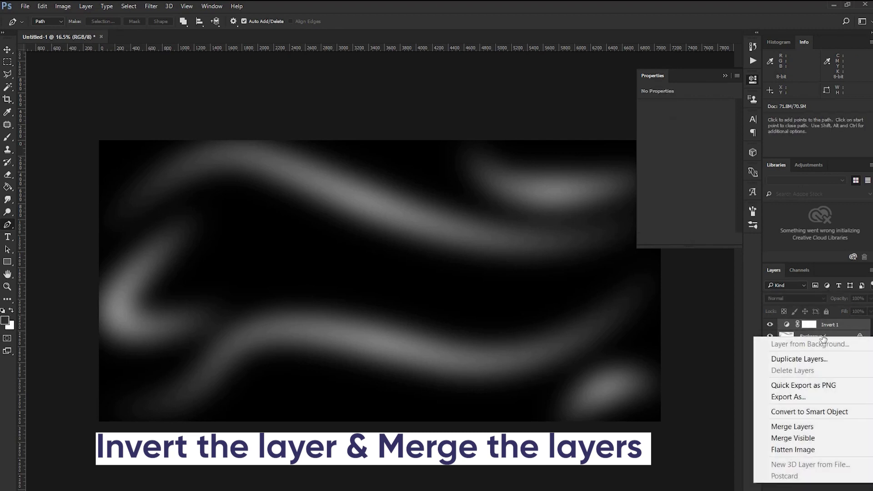
{"action": "left_click", "coordinate": [814, 426]}
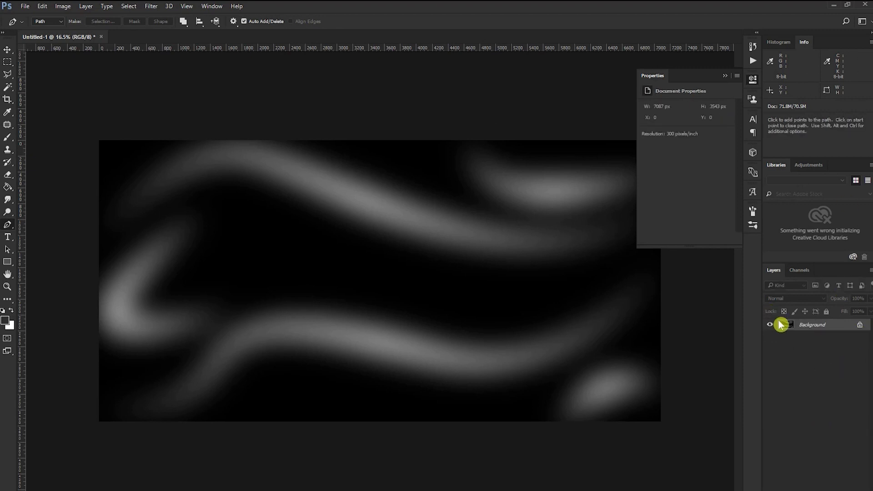
{"action": "scroll", "coordinate": [400, 290], "scroll_direction": "down", "scroll_amount": 1, "text": "alt"}
{"action": "scroll", "coordinate": [398, 289], "scroll_direction": "up", "scroll_amount": 2, "text": "alt"}
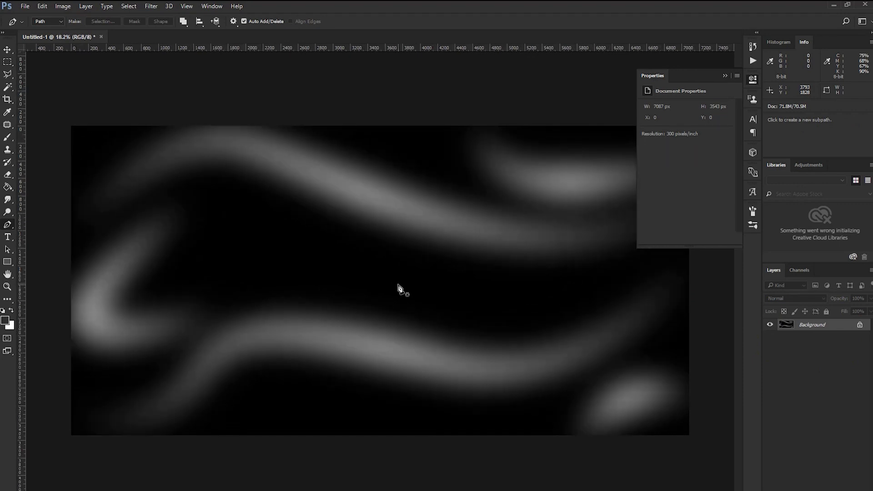
{"action": "scroll", "coordinate": [395, 287], "scroll_direction": "down", "scroll_amount": 1, "text": "alt"}
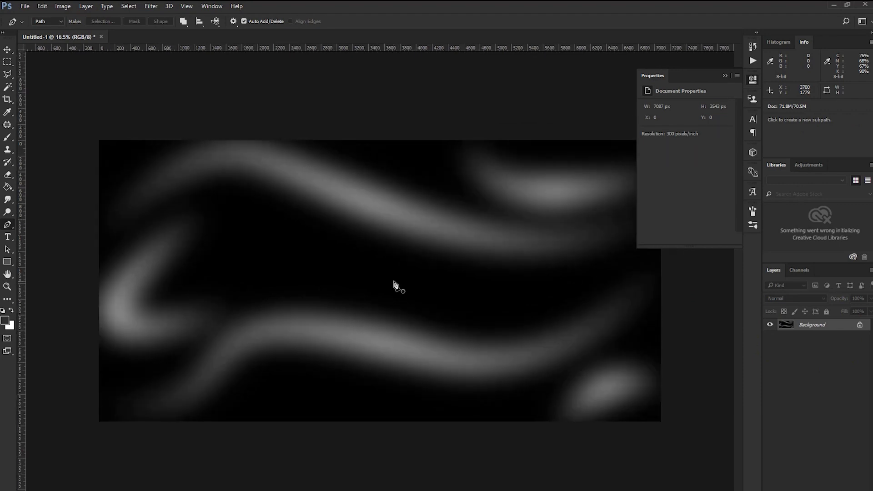
Step: Save the image to the Desktop under the name ORGANIC WALL - HEIGHT MAP
{"action": "left_click", "coordinate": [26, 7]}
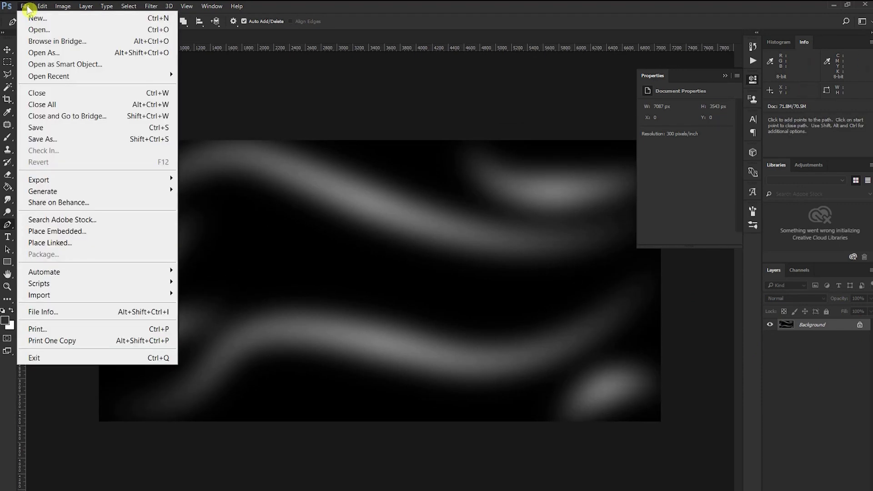
{"action": "left_click", "coordinate": [52, 138]}
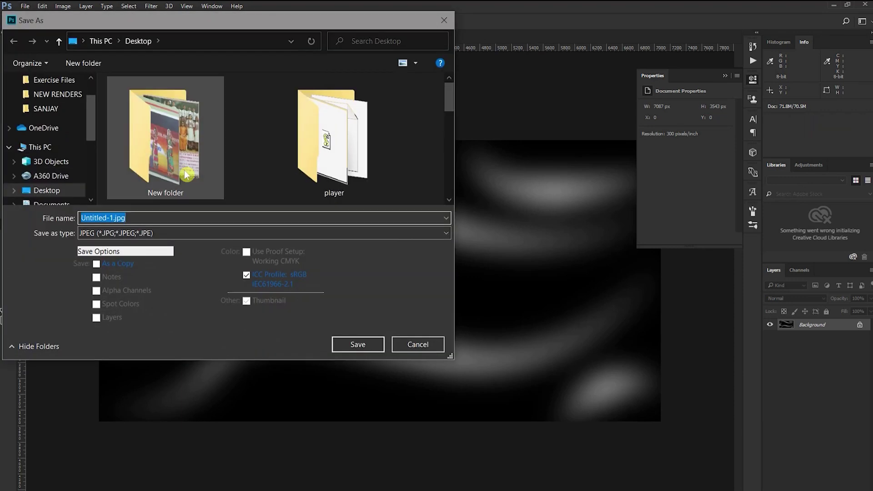
{"action": "scroll", "coordinate": [275, 147], "scroll_direction": "down", "scroll_amount": 2}
{"action": "scroll", "coordinate": [51, 155], "scroll_direction": "down", "scroll_amount": 1}
{"action": "scroll", "coordinate": [52, 155], "scroll_direction": "down", "scroll_amount": 1}
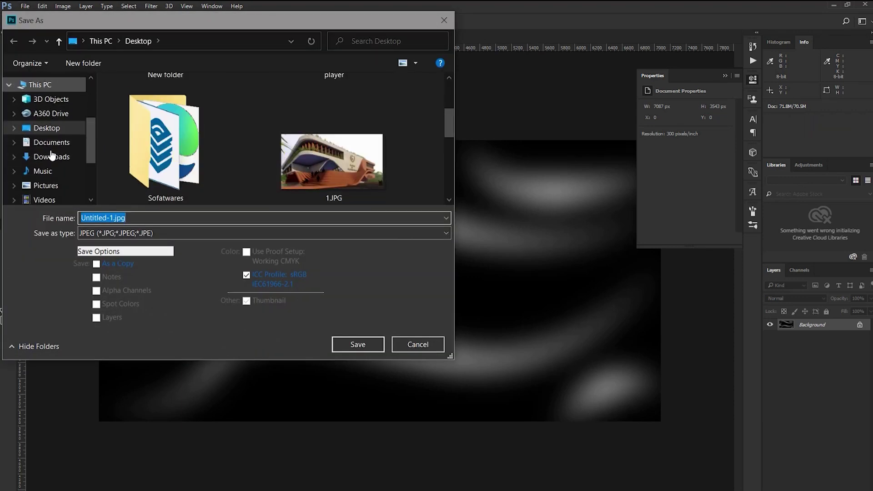
{"action": "scroll", "coordinate": [51, 154], "scroll_direction": "down", "scroll_amount": 1}
{"action": "scroll", "coordinate": [52, 155], "scroll_direction": "down", "scroll_amount": 1}
{"action": "scroll", "coordinate": [51, 155], "scroll_direction": "down", "scroll_amount": 1}
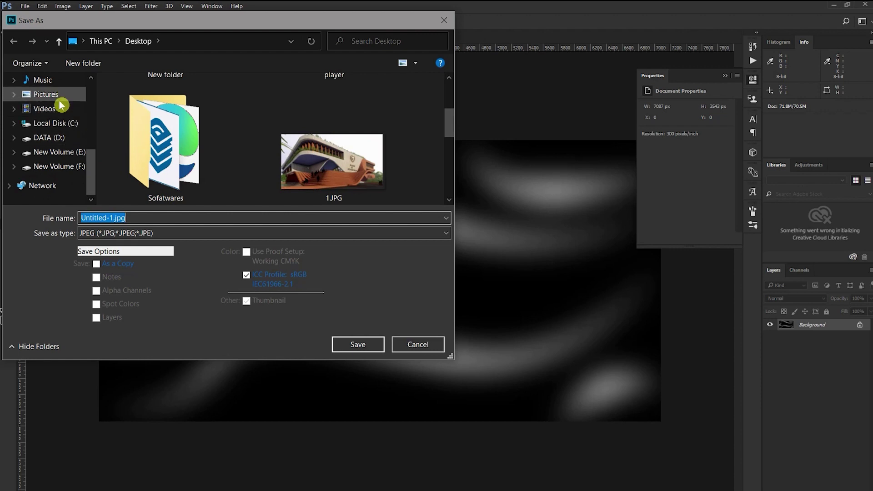
{"action": "scroll", "coordinate": [57, 118], "scroll_direction": "up", "scroll_amount": 5}
{"action": "left_click", "coordinate": [53, 113]}
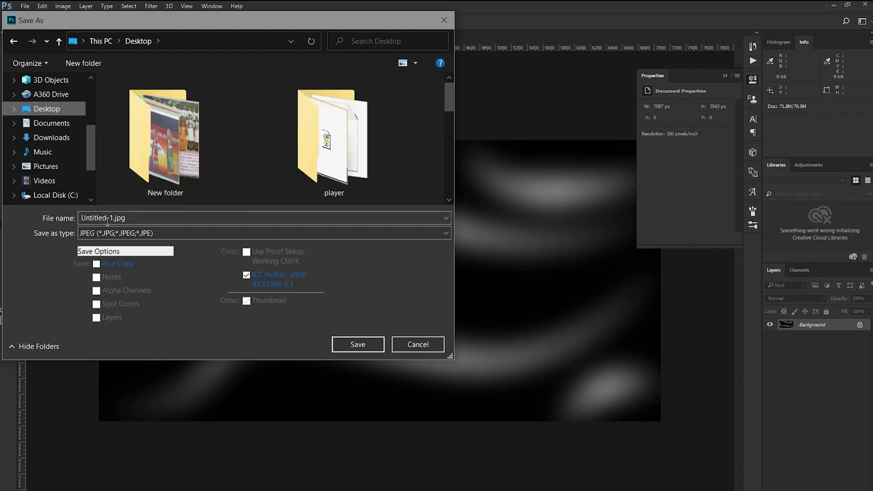
{"action": "left_click", "coordinate": [27, 217]}
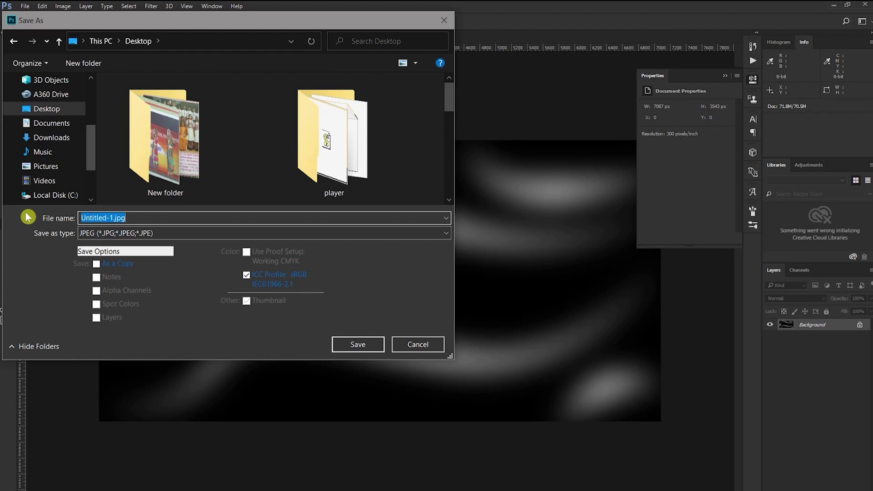
{"action": "type", "text": "ORGANIC WALL - HEIGHT MAP"}
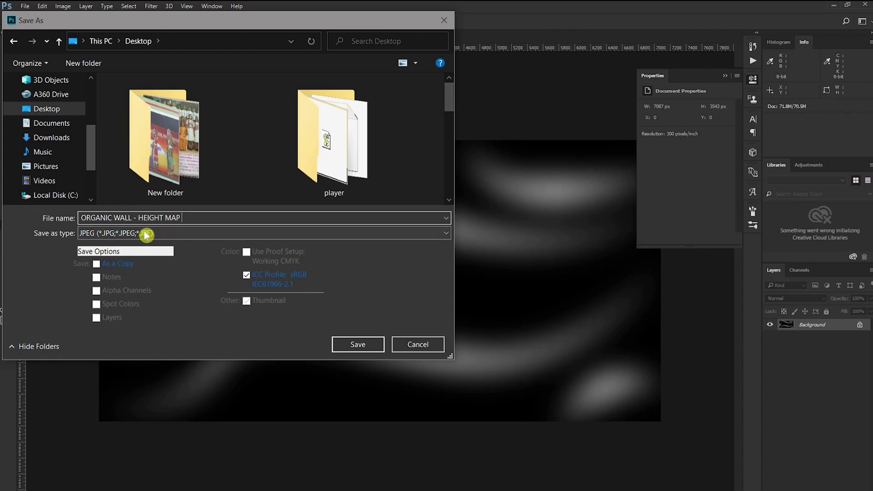
Step: Save it as a JPEG with Quality 12 Maximum
{"action": "left_click", "coordinate": [201, 231]}
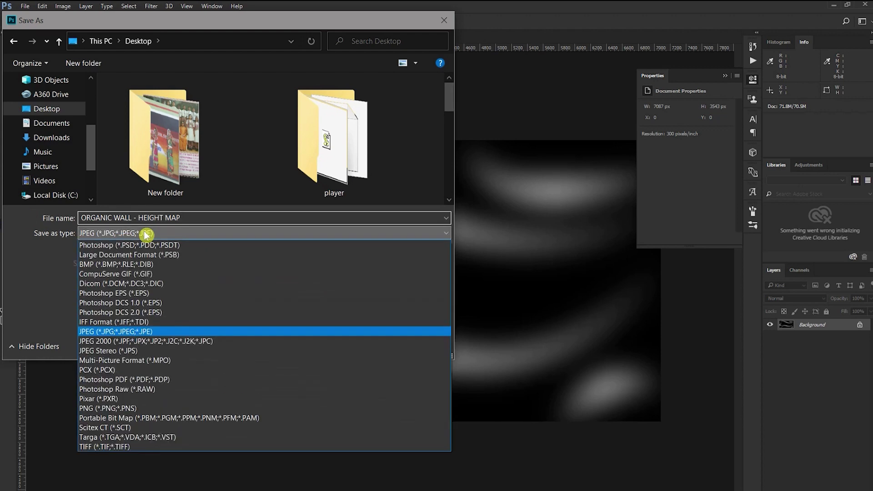
{"action": "left_click", "coordinate": [149, 335]}
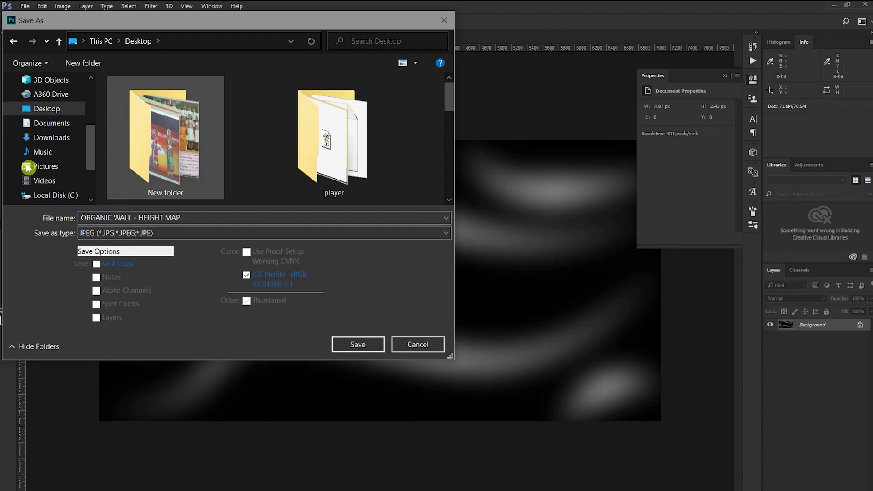
{"action": "left_click", "coordinate": [370, 347]}
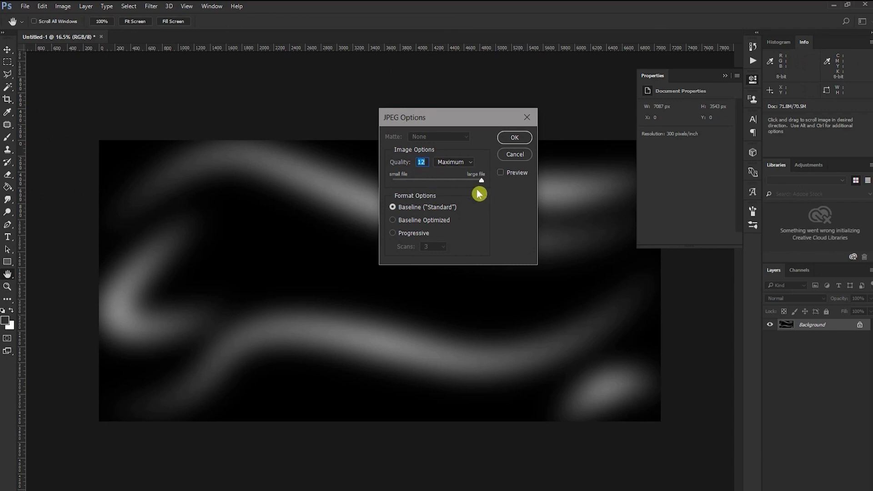
{"action": "left_click", "coordinate": [521, 138]}
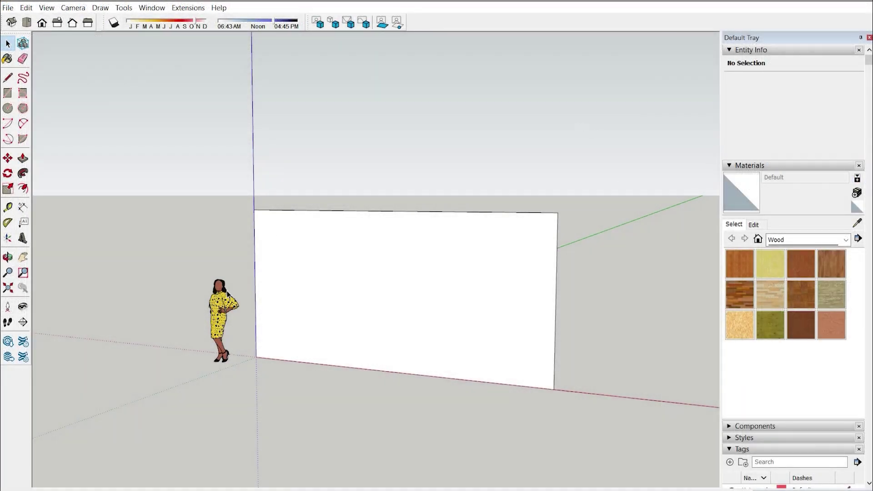
Step: Delete the standing human figure from the scene
{"action": "left_click", "coordinate": [222, 298]}
{"action": "right_click", "coordinate": [221, 299]}
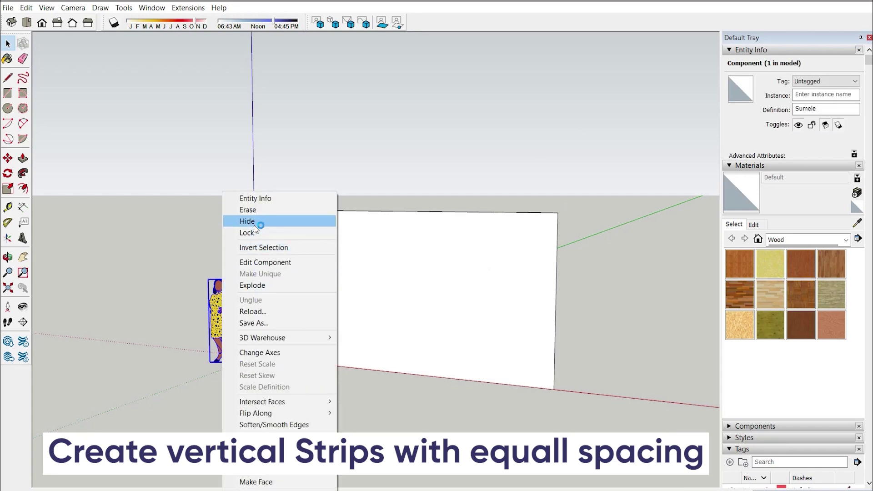
{"action": "left_click", "coordinate": [248, 209]}
{"action": "scroll", "coordinate": [275, 282], "scroll_direction": "up", "scroll_amount": 2}
{"action": "middle_click_drag", "start_coordinate": [282, 315], "coordinate": [282, 298], "text": "shift"}
Step: Copy the wall's left vertical edge 0.05 m to the right
{"action": "left_click", "coordinate": [264, 211]}
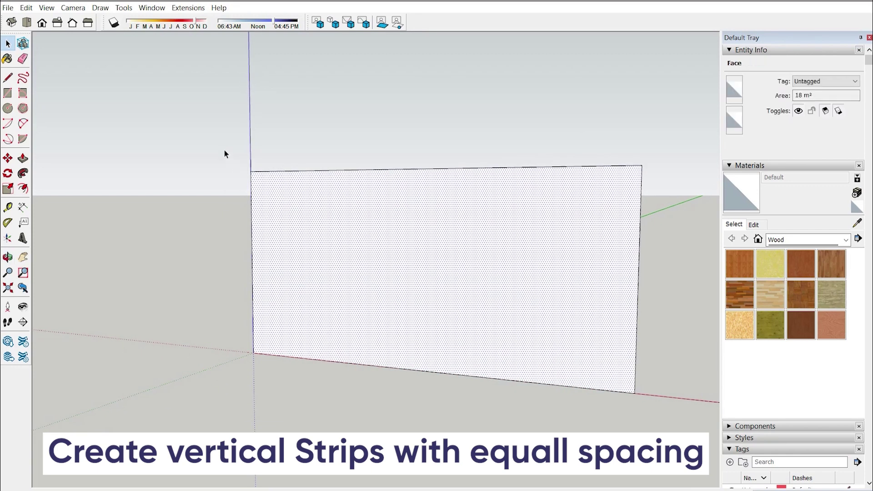
{"action": "left_click_drag", "start_coordinate": [224, 149], "coordinate": [276, 387]}
{"action": "scroll", "coordinate": [245, 347], "scroll_direction": "up", "scroll_amount": 3}
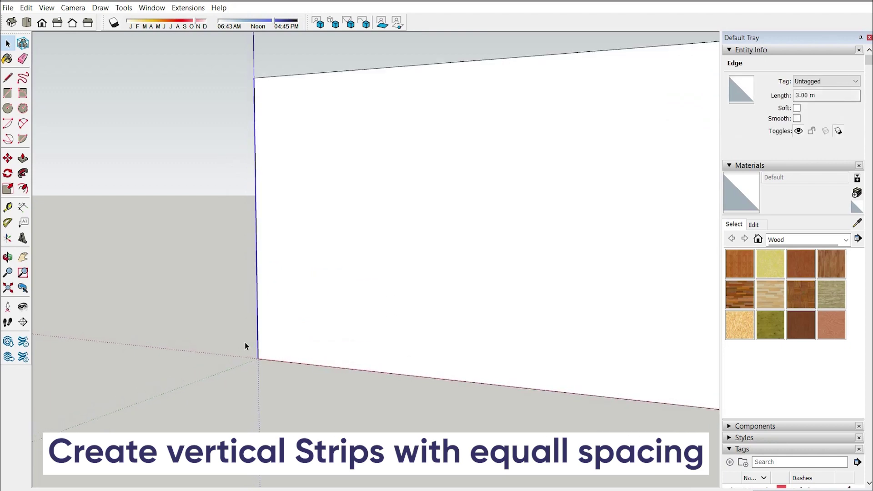
{"action": "key", "text": "m"}
{"action": "left_click", "coordinate": [253, 356]}
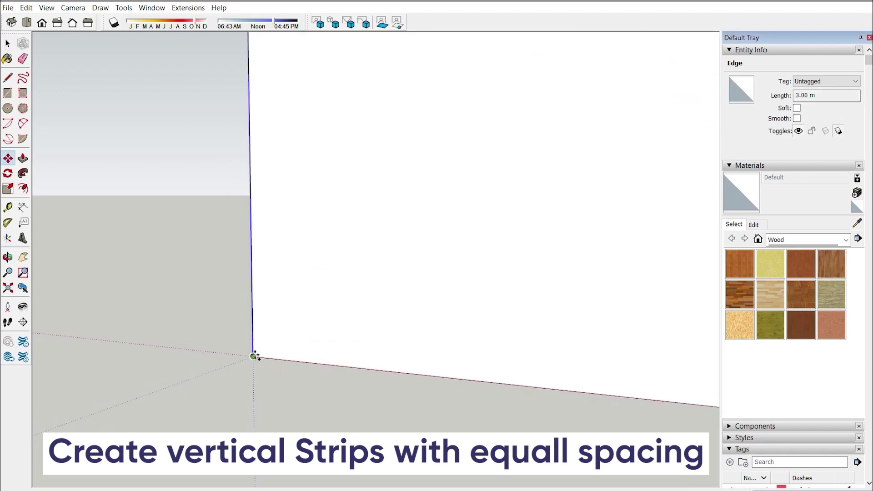
{"action": "key", "text": "ctrl"}
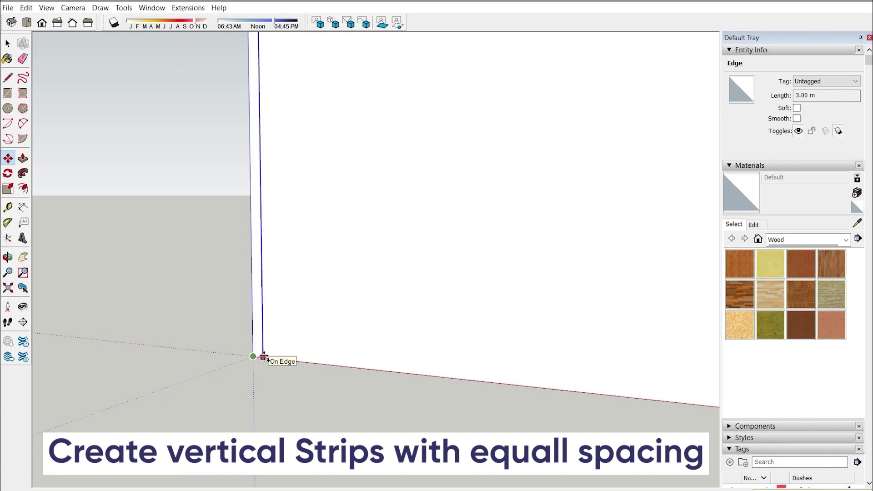
{"action": "type", "text": "0.05"}
{"action": "key", "text": "Return"}
{"action": "mouse_move", "coordinate": [271, 300]}
{"action": "middle_mouse_down"}
{"action": "mouse_move", "coordinate": [298, 244]}
{"action": "mouse_move", "coordinate": [269, 329]}
{"action": "mouse_move", "coordinate": [250, 294]}
{"action": "middle_mouse_up"}
{"action": "key", "text": "space"}
{"action": "scroll", "coordinate": [271, 335], "scroll_direction": "down", "scroll_amount": 3}
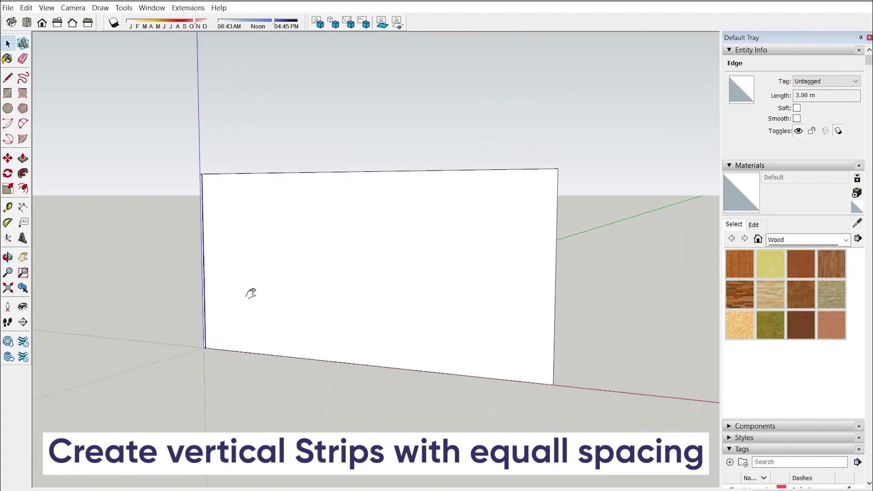
Step: Place a guide on the wall's right edge and erase the top edge, removing the face
{"action": "left_click", "coordinate": [8, 207]}
{"action": "key", "text": "space"}
{"action": "left_click", "coordinate": [8, 207]}
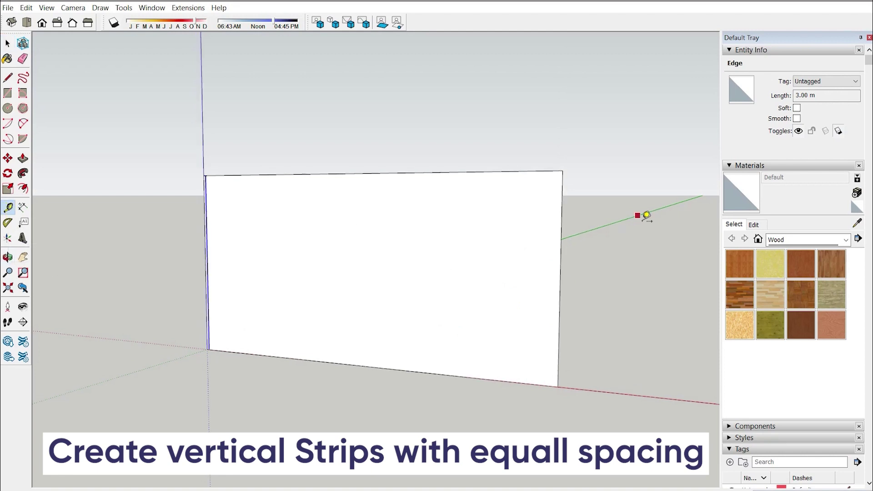
{"action": "double_click", "coordinate": [564, 204]}
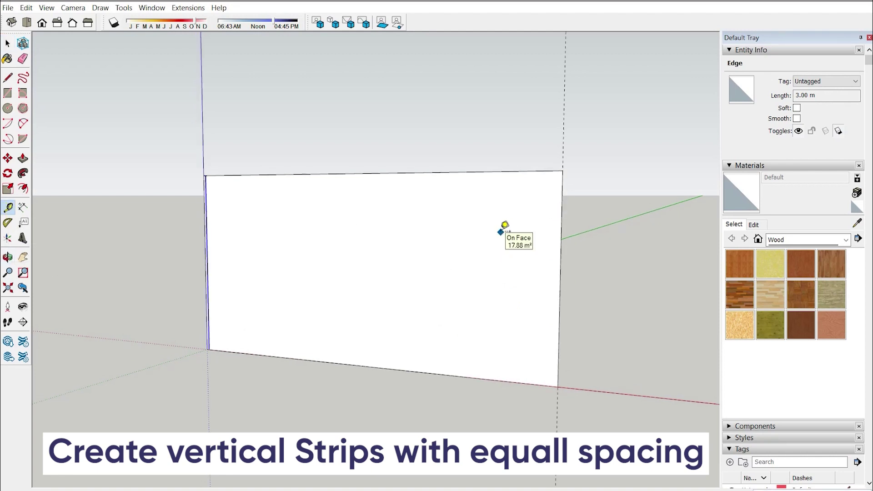
{"action": "left_click", "coordinate": [8, 44]}
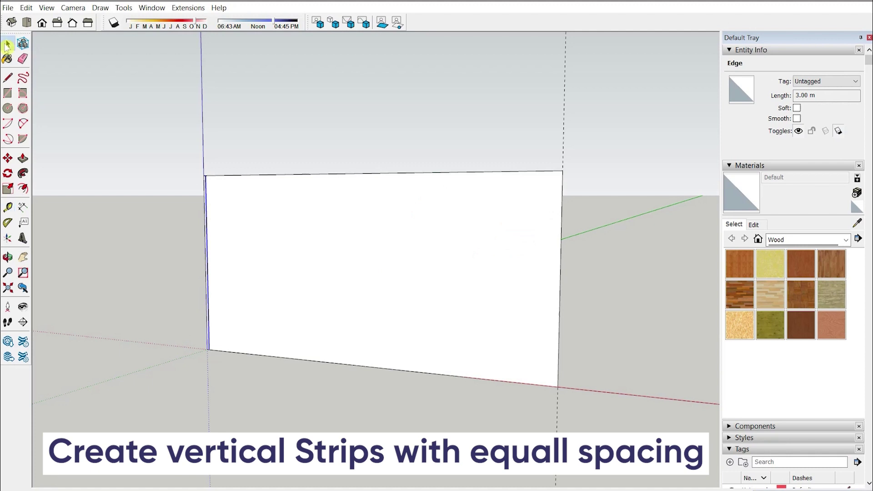
{"action": "mouse_move", "coordinate": [321, 277]}
{"action": "middle_mouse_down"}
{"action": "mouse_move", "coordinate": [370, 266]}
{"action": "mouse_move", "coordinate": [403, 308]}
{"action": "middle_mouse_up"}
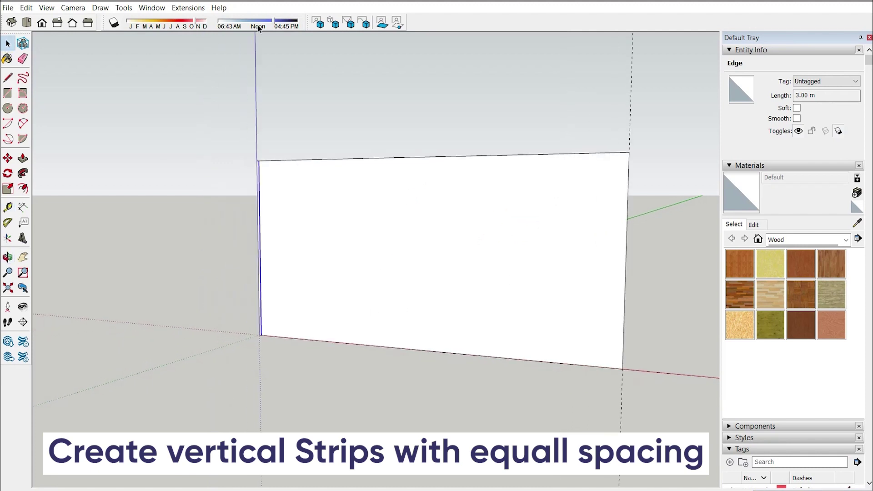
{"action": "left_click", "coordinate": [22, 59]}
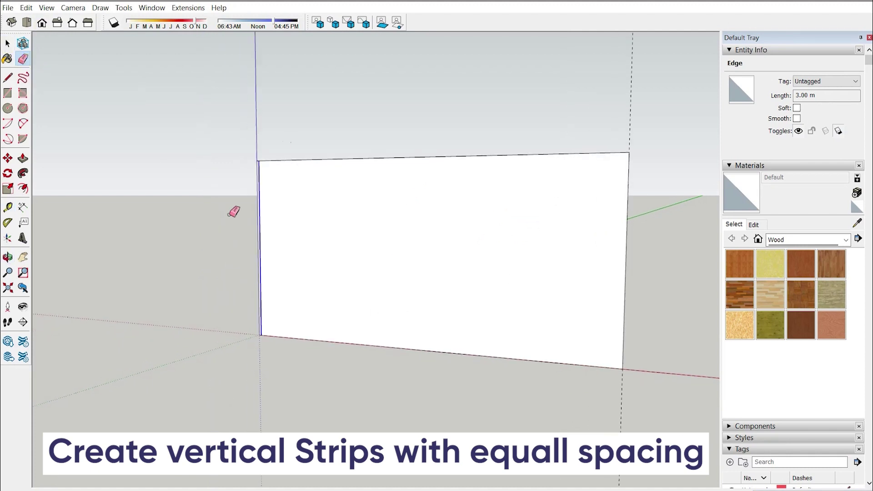
{"action": "left_click", "coordinate": [352, 159]}
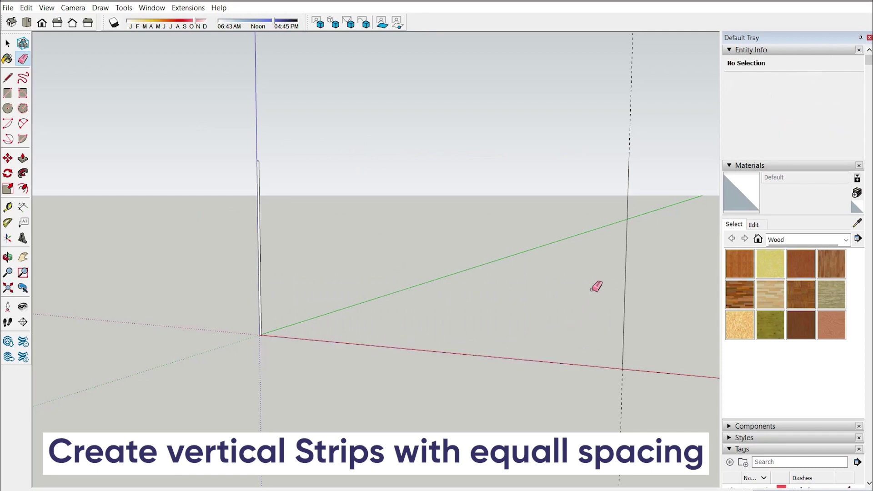
{"action": "key", "text": "space"}
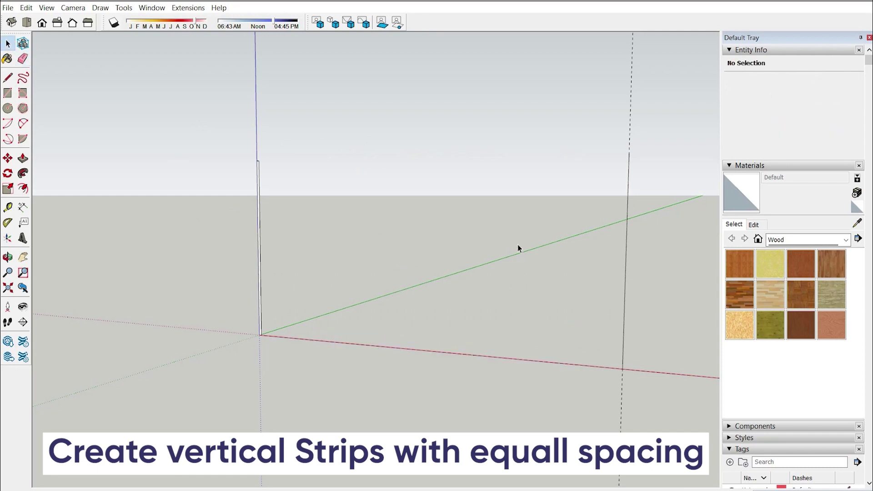
Step: Erase the leftover right vertical edge and select the strip's short top edge
{"action": "right_click", "coordinate": [629, 193]}
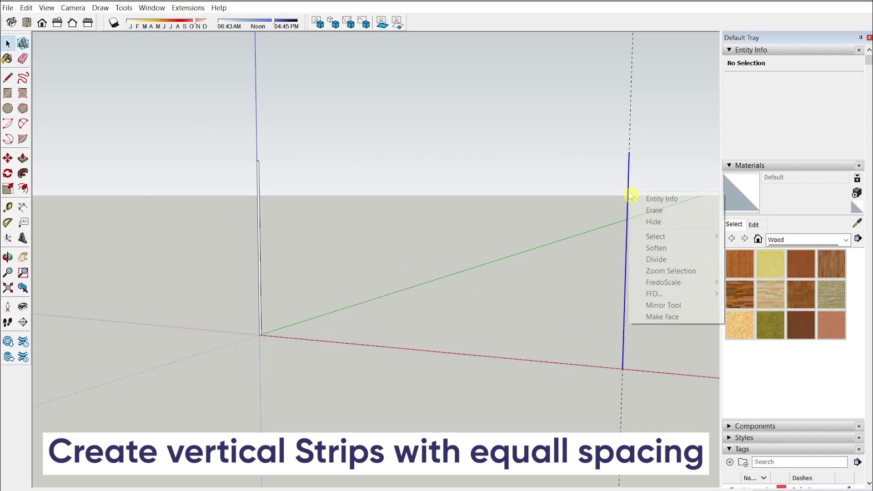
{"action": "left_click", "coordinate": [653, 210]}
{"action": "mouse_move", "coordinate": [505, 282]}
{"action": "middle_mouse_down"}
{"action": "mouse_move", "coordinate": [384, 296]}
{"action": "mouse_move", "coordinate": [267, 193]}
{"action": "middle_mouse_up"}
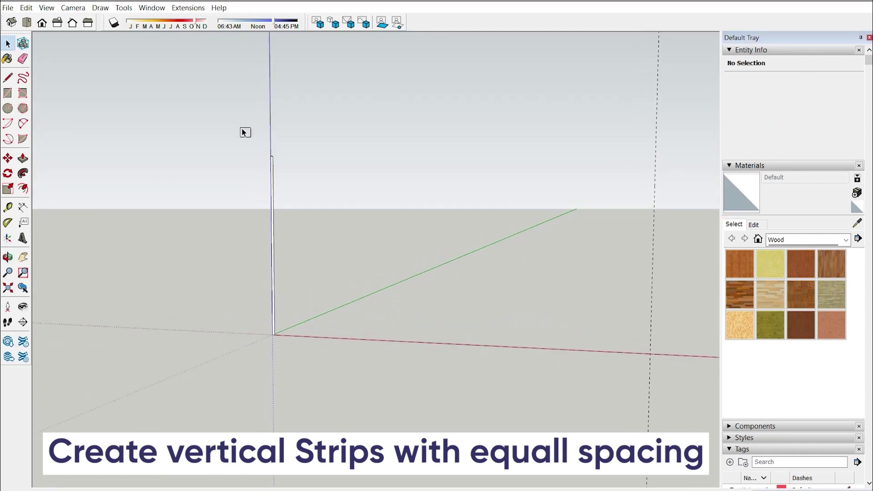
{"action": "left_click", "coordinate": [272, 157]}
{"action": "scroll", "coordinate": [272, 160], "scroll_direction": "up", "scroll_amount": 2}
{"action": "scroll", "coordinate": [274, 162], "scroll_direction": "up", "scroll_amount": 2}
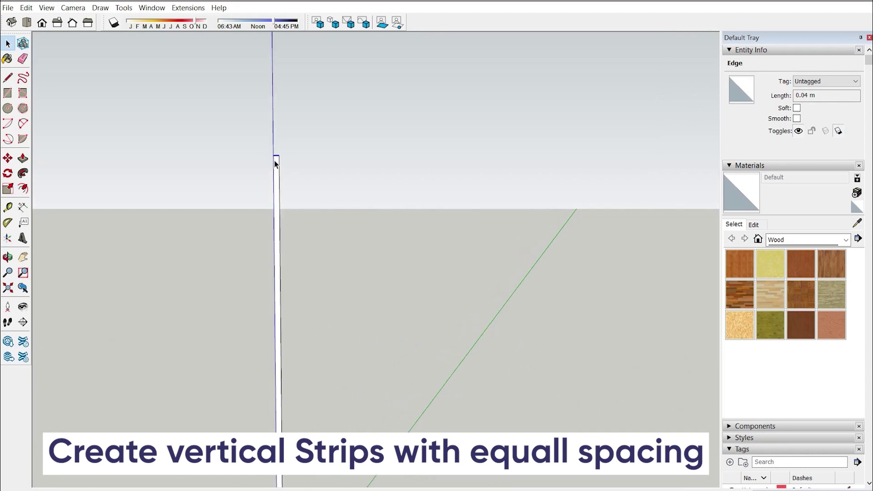
{"action": "scroll", "coordinate": [276, 162], "scroll_direction": "up", "scroll_amount": 2}
{"action": "scroll", "coordinate": [282, 157], "scroll_direction": "up", "scroll_amount": 2}
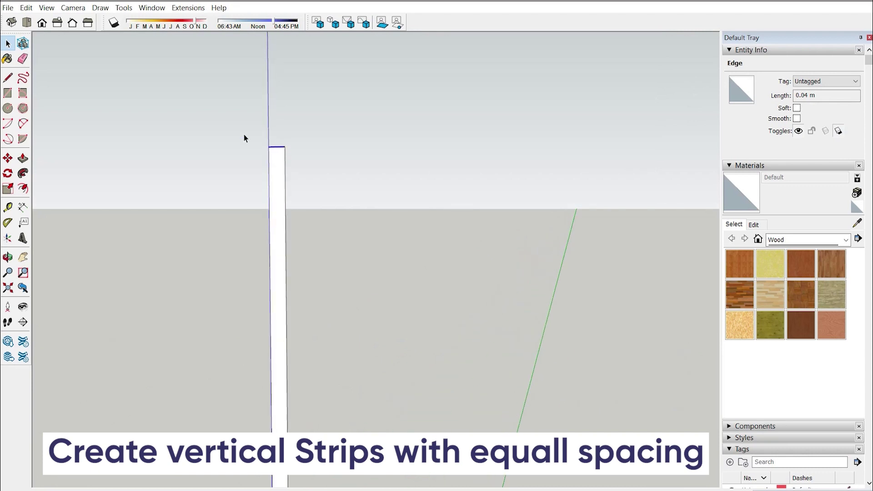
Step: Copy the top edge down to the bottom with 30x, dividing the strip into stacked cells
{"action": "left_click", "coordinate": [8, 157]}
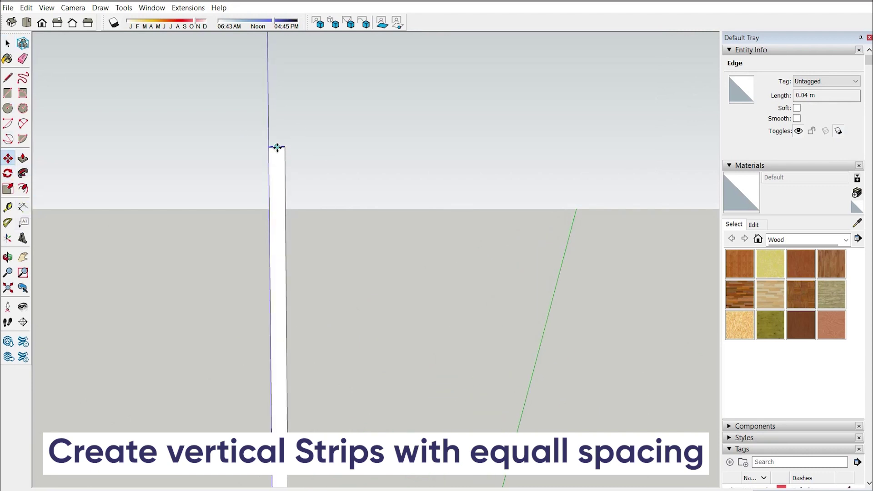
{"action": "left_click", "coordinate": [286, 146]}
{"action": "mouse_move", "coordinate": [259, 188]}
{"action": "middle_mouse_down"}
{"action": "mouse_move", "coordinate": [304, 204]}
{"action": "mouse_move", "coordinate": [298, 103]}
{"action": "mouse_move", "coordinate": [282, 117]}
{"action": "middle_mouse_up"}
{"action": "scroll", "coordinate": [283, 351], "scroll_direction": "down", "scroll_amount": 2}
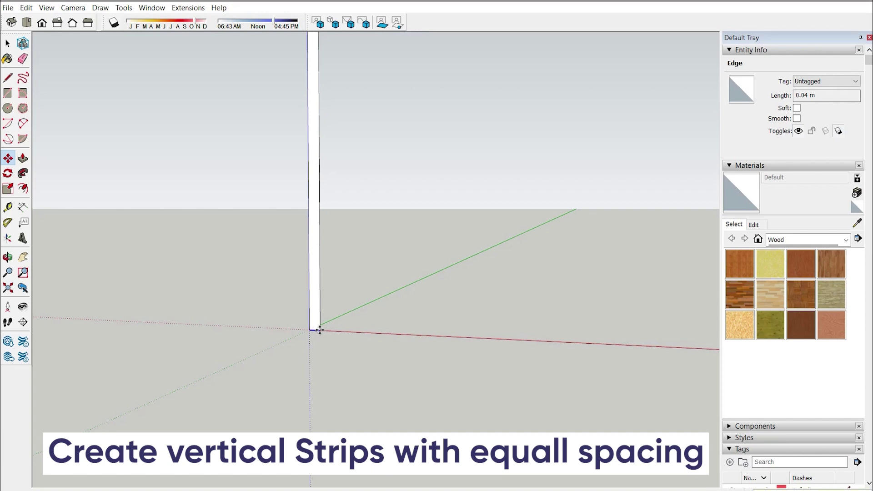
{"action": "type", "text": "30x"}
{"action": "key", "text": "Return"}
{"action": "key", "text": "space"}
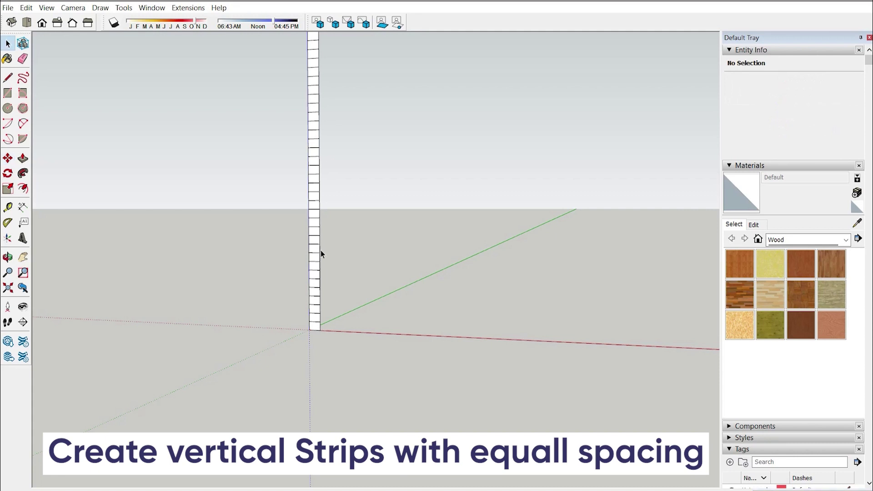
{"action": "scroll", "coordinate": [322, 294], "scroll_direction": "down", "scroll_amount": 1}
{"action": "scroll", "coordinate": [295, 209], "scroll_direction": "down", "scroll_amount": 2}
{"action": "scroll", "coordinate": [302, 269], "scroll_direction": "down", "scroll_amount": 1}
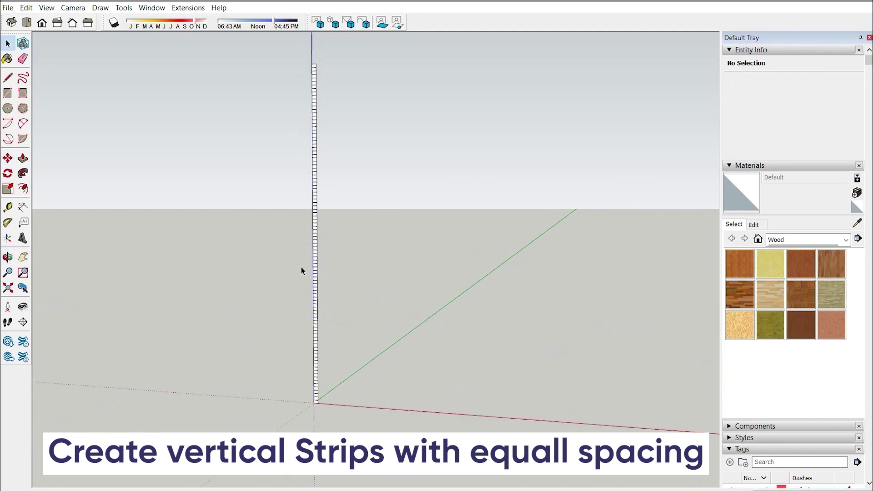
{"action": "scroll", "coordinate": [314, 258], "scroll_direction": "down", "scroll_amount": 1}
{"action": "left_click_drag", "start_coordinate": [285, 70], "coordinate": [343, 394]}
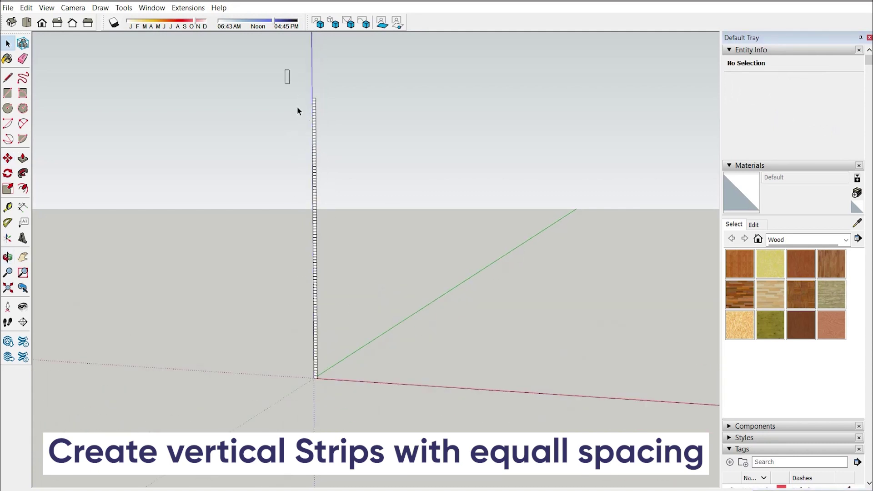
Step: Copy the divided strip 0.08 m along the red axis and array it x20
{"action": "scroll", "coordinate": [318, 378], "scroll_direction": "up", "scroll_amount": 2}
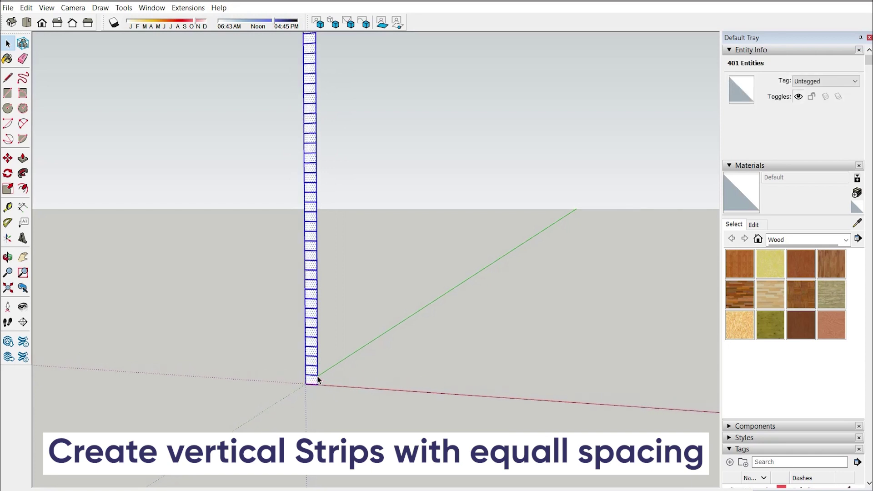
{"action": "left_click", "coordinate": [8, 158]}
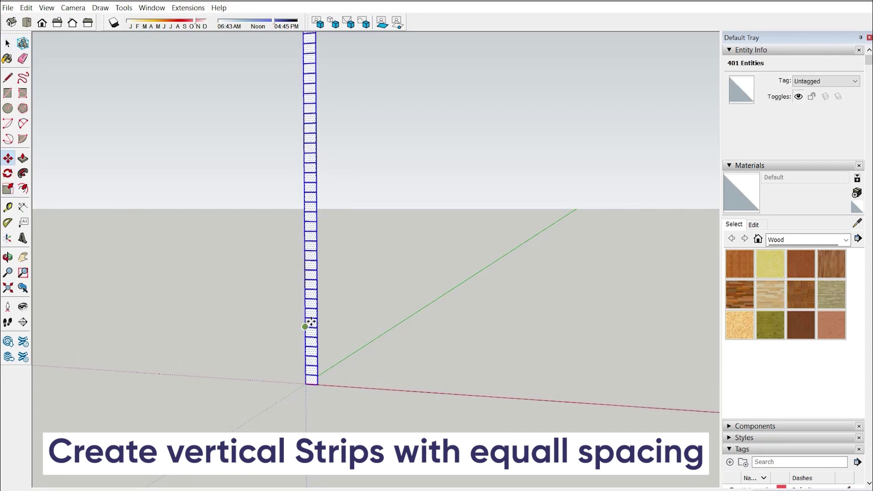
{"action": "key", "text": "ctrl"}
{"action": "left_click", "coordinate": [304, 384]}
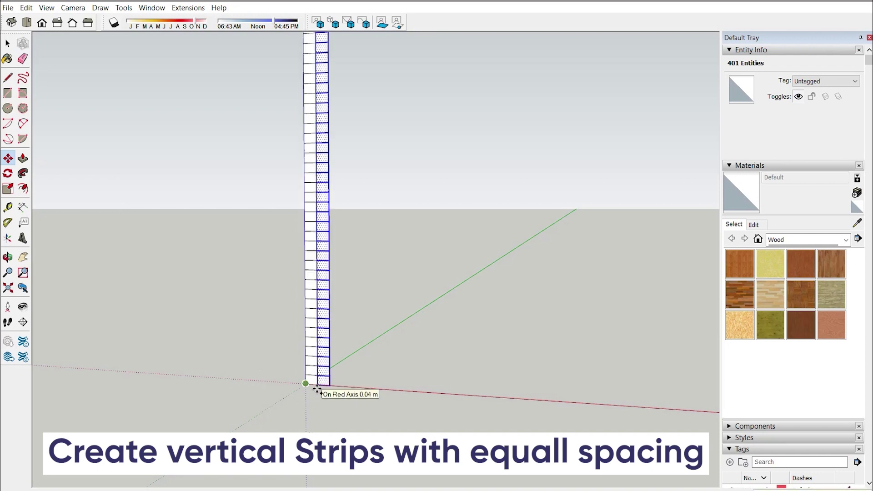
{"action": "type", "text": "0.08"}
{"action": "key", "text": "Return"}
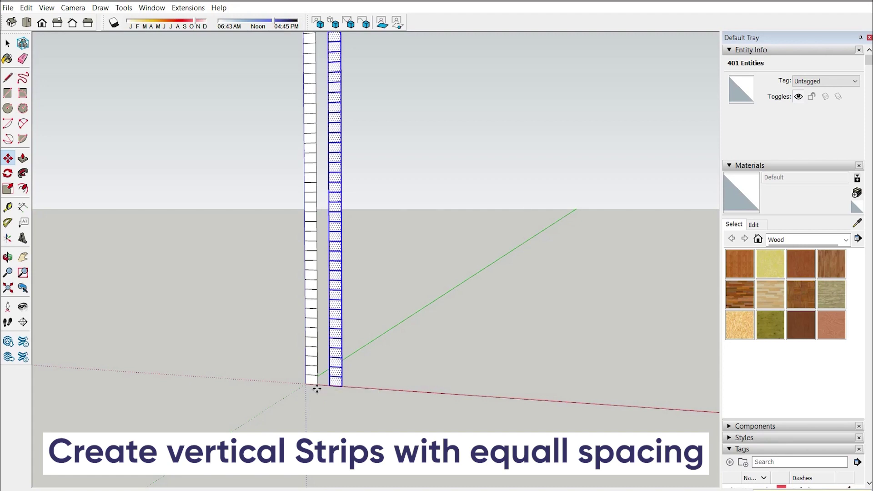
{"action": "type", "text": "x20"}
{"action": "key", "text": "Return"}
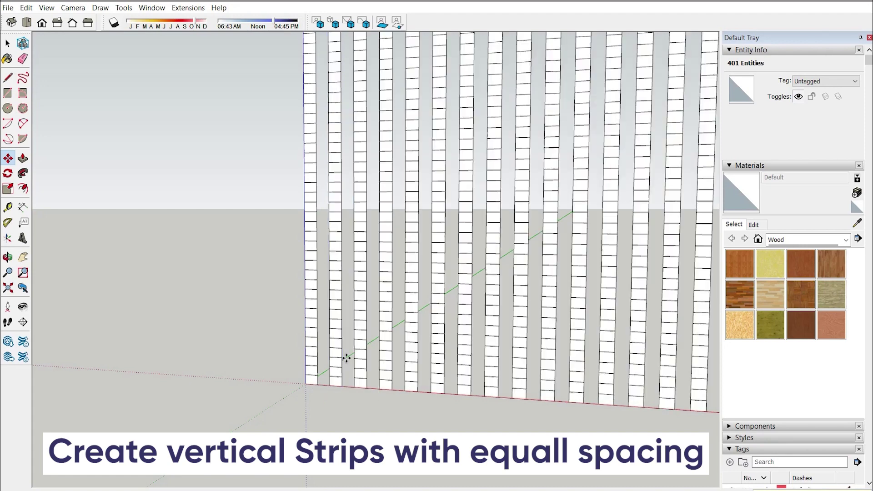
{"action": "key", "text": "space"}
{"action": "scroll", "coordinate": [415, 274], "scroll_direction": "down", "scroll_amount": 1}
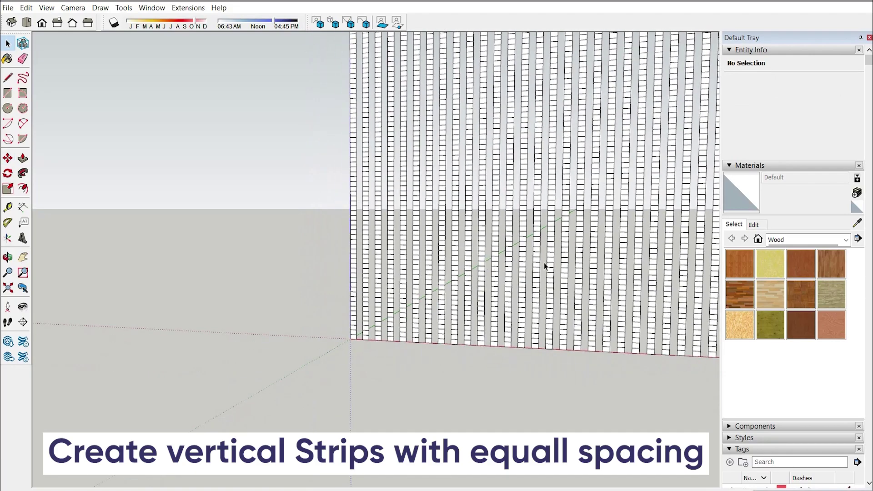
{"action": "scroll", "coordinate": [541, 267], "scroll_direction": "down", "scroll_amount": 3}
{"action": "scroll", "coordinate": [503, 286], "scroll_direction": "down", "scroll_amount": 2}
{"action": "scroll", "coordinate": [441, 302], "scroll_direction": "down", "scroll_amount": 2}
{"action": "scroll", "coordinate": [463, 310], "scroll_direction": "down", "scroll_amount": 2}
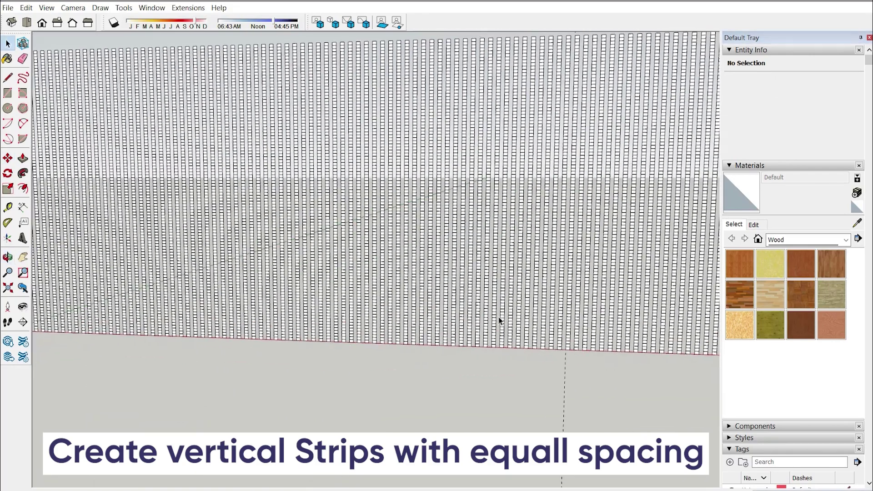
{"action": "scroll", "coordinate": [422, 321], "scroll_direction": "down", "scroll_amount": 3}
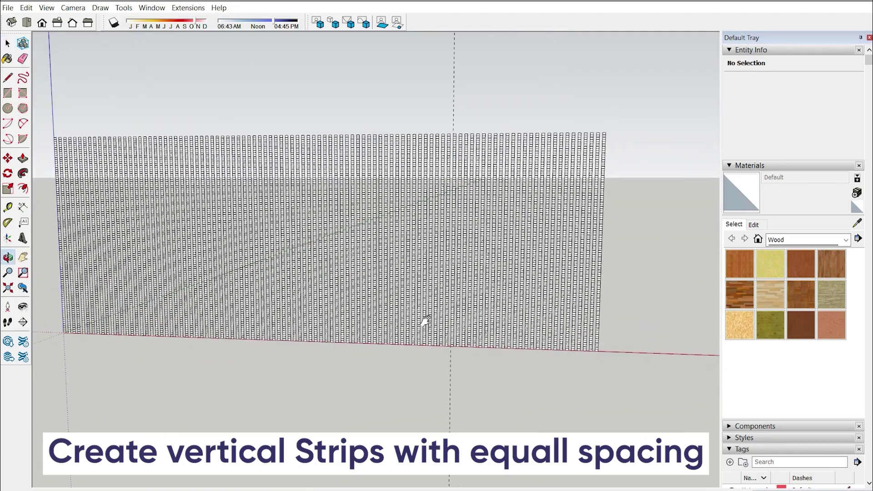
Step: Switch the camera to Parallel Projection and the Front view
{"action": "left_click", "coordinate": [73, 8]}
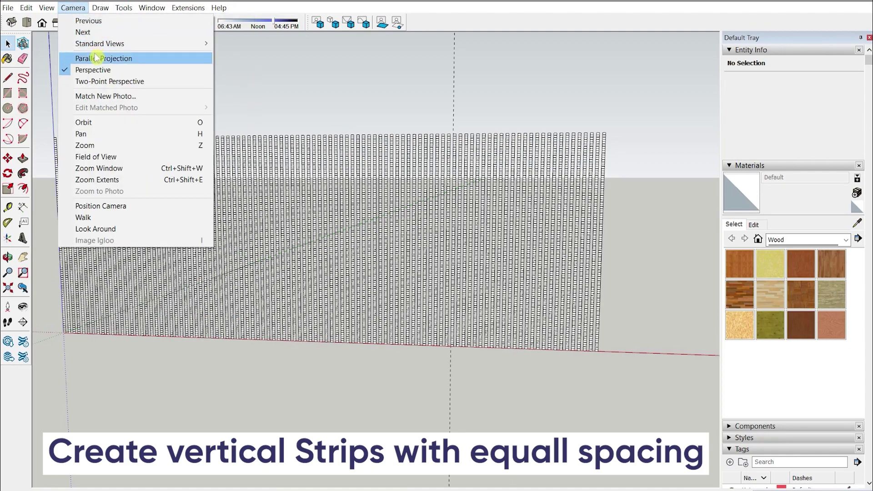
{"action": "left_click", "coordinate": [101, 58]}
{"action": "left_click", "coordinate": [41, 26]}
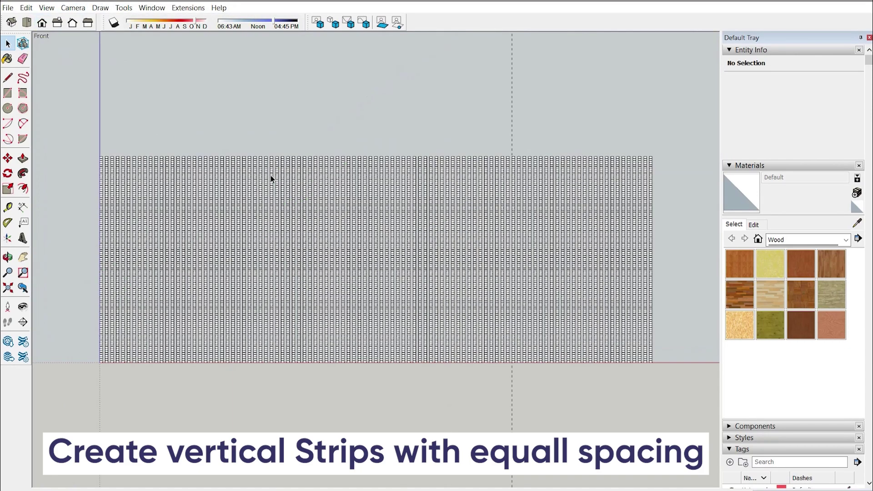
{"action": "scroll", "coordinate": [686, 319], "scroll_direction": "up", "scroll_amount": 2}
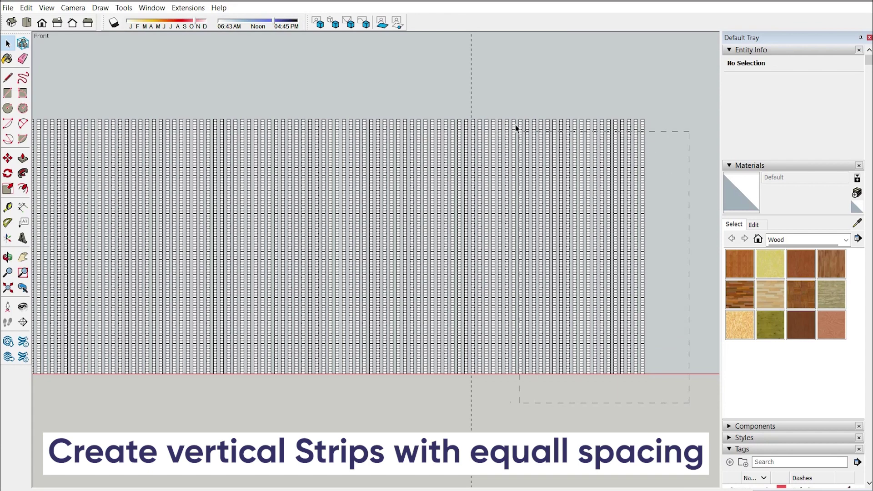
Step: Delete the surplus strips, partial strip and stray edge past the right-end guide
{"action": "left_click_drag", "start_coordinate": [515, 125], "coordinate": [476, 74]}
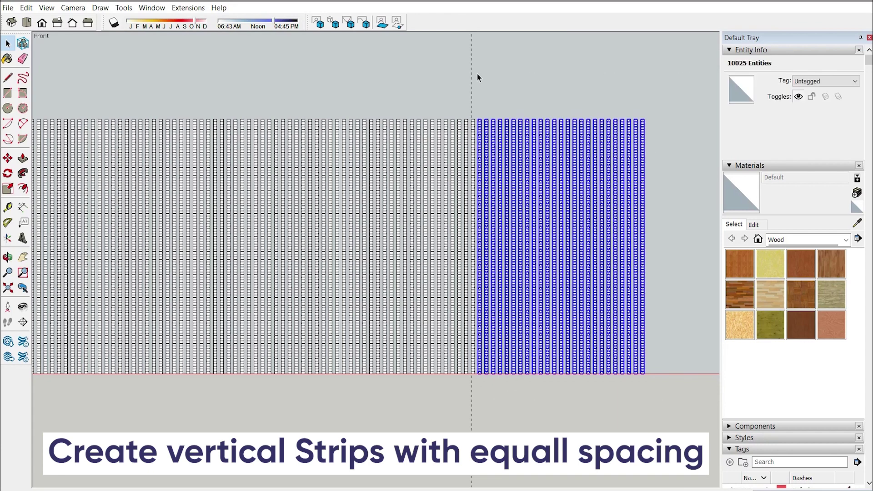
{"action": "key", "text": "Delete"}
{"action": "scroll", "coordinate": [470, 190], "scroll_direction": "up", "scroll_amount": 1}
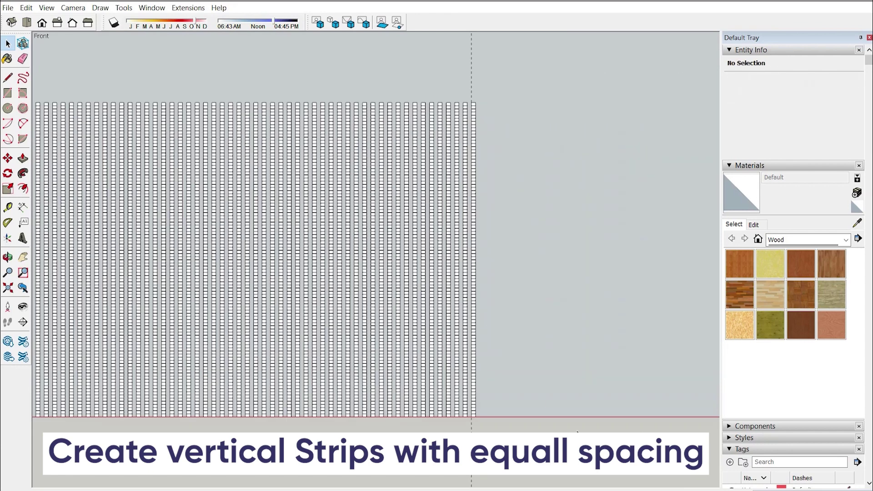
{"action": "left_click_drag", "start_coordinate": [549, 234], "coordinate": [474, 63]}
{"action": "key", "text": "Delete"}
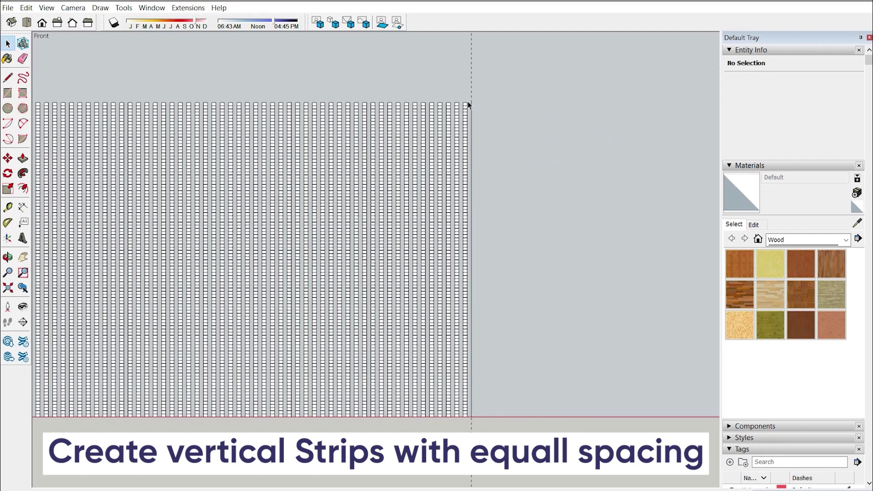
{"action": "left_click_drag", "start_coordinate": [468, 96], "coordinate": [527, 415]}
{"action": "key", "text": "Delete"}
{"action": "scroll", "coordinate": [451, 273], "scroll_direction": "down", "scroll_amount": 2}
{"action": "scroll", "coordinate": [450, 273], "scroll_direction": "down", "scroll_amount": 1}
{"action": "middle_click_drag", "start_coordinate": [274, 280], "coordinate": [362, 274], "text": "shift"}
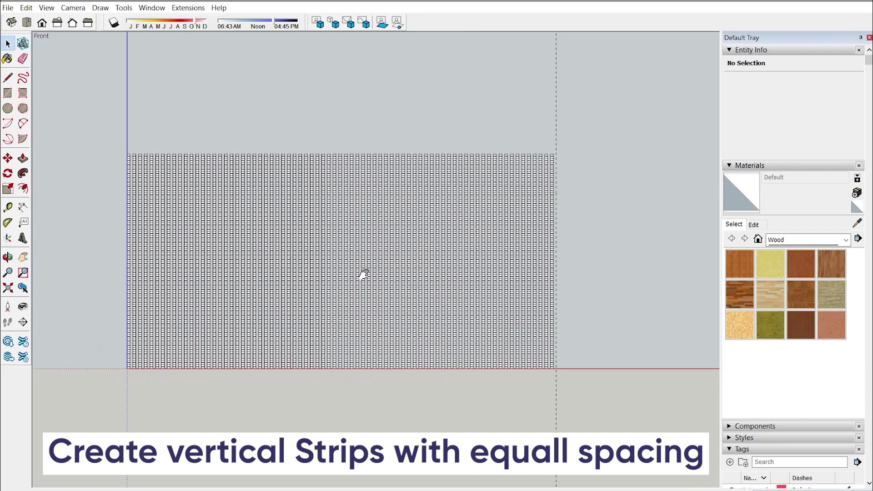
{"action": "scroll", "coordinate": [462, 314], "scroll_direction": "up", "scroll_amount": 1}
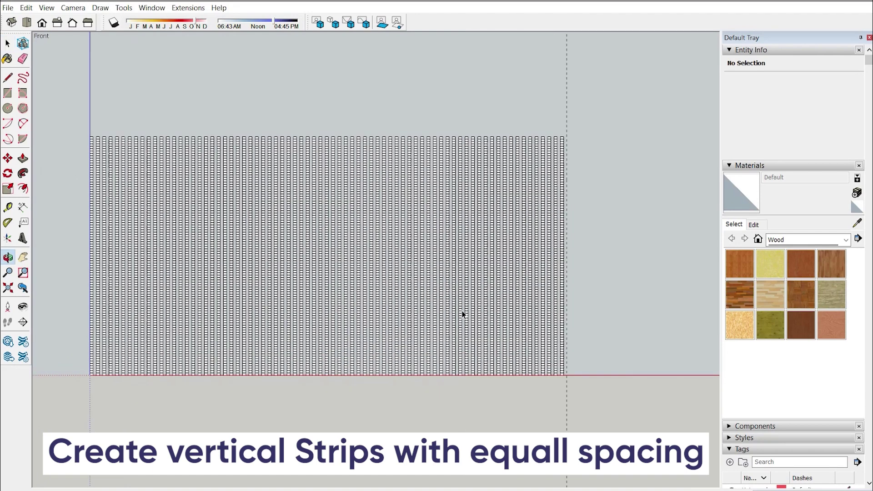
{"action": "middle_click_drag", "start_coordinate": [461, 312], "coordinate": [470, 304], "text": "shift"}
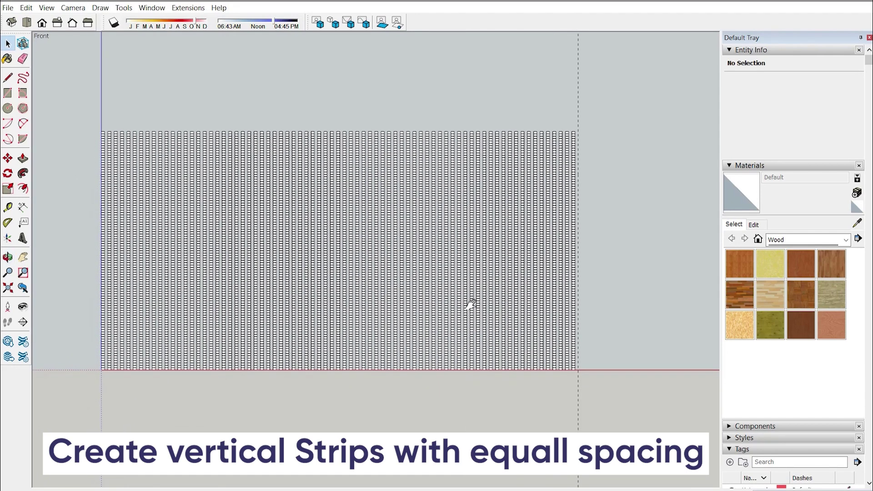
Step: Select all the strips and make them into a single component
{"action": "left_click", "coordinate": [75, 80]}
{"action": "left_click", "coordinate": [644, 420]}
{"action": "key", "text": "ctrl+a"}
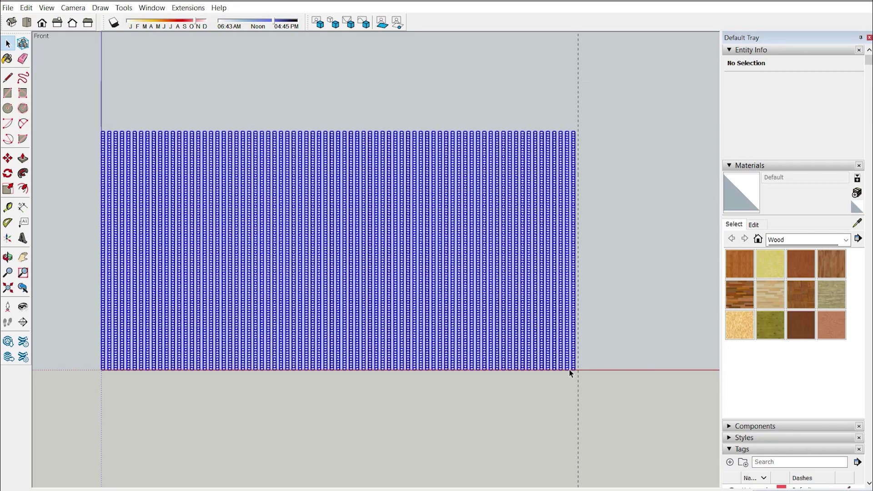
{"action": "scroll", "coordinate": [577, 369], "scroll_direction": "up", "scroll_amount": 3}
{"action": "right_click", "coordinate": [576, 365]}
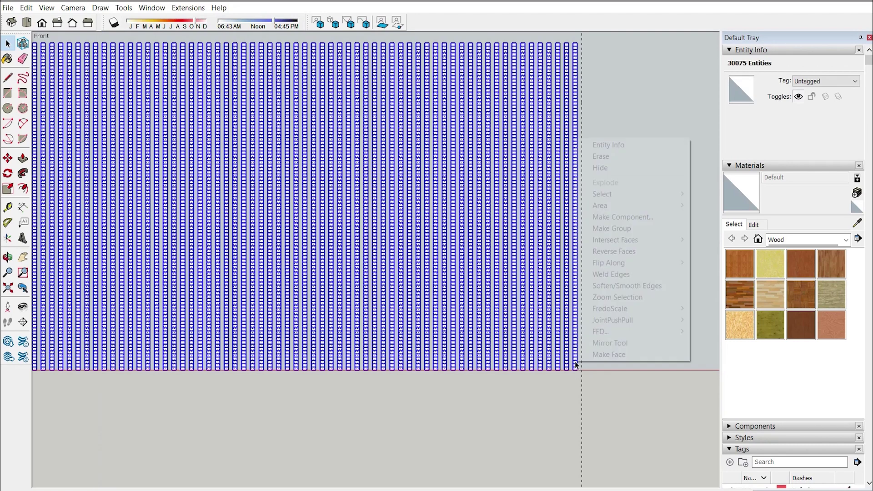
{"action": "left_click", "coordinate": [615, 218]}
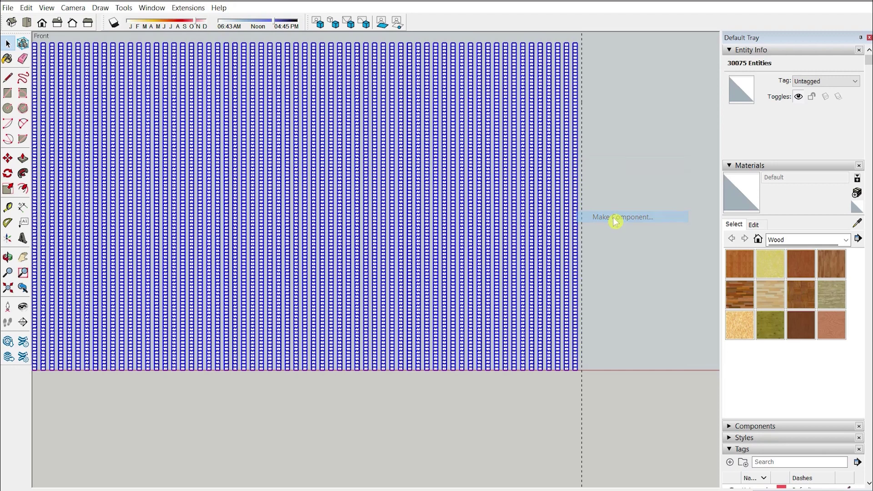
{"action": "left_click", "coordinate": [451, 374]}
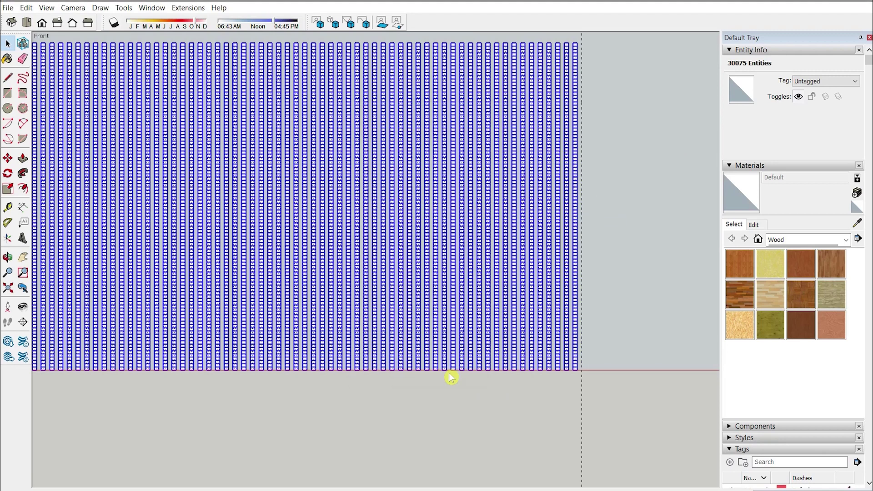
{"action": "scroll", "coordinate": [471, 318], "scroll_direction": "down", "scroll_amount": 1}
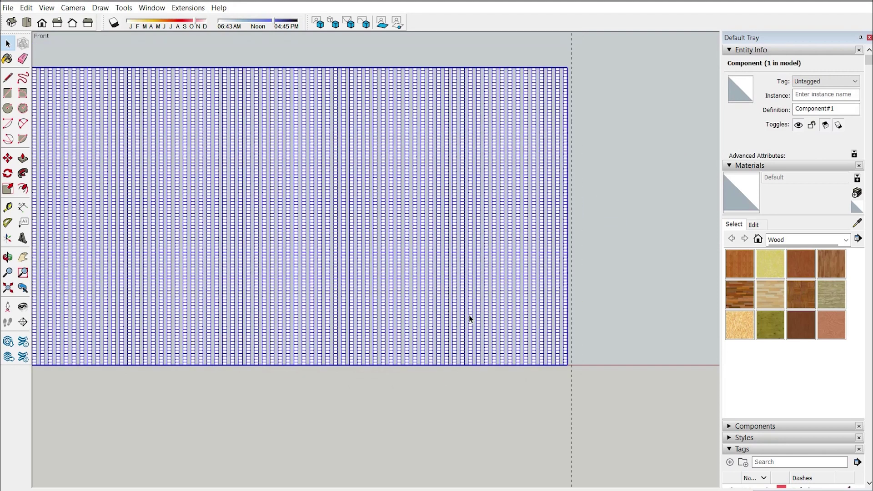
Step: Return to perspective, edit the component, select all its strips, and launch Move Vertices by Image
{"action": "left_click", "coordinate": [73, 7]}
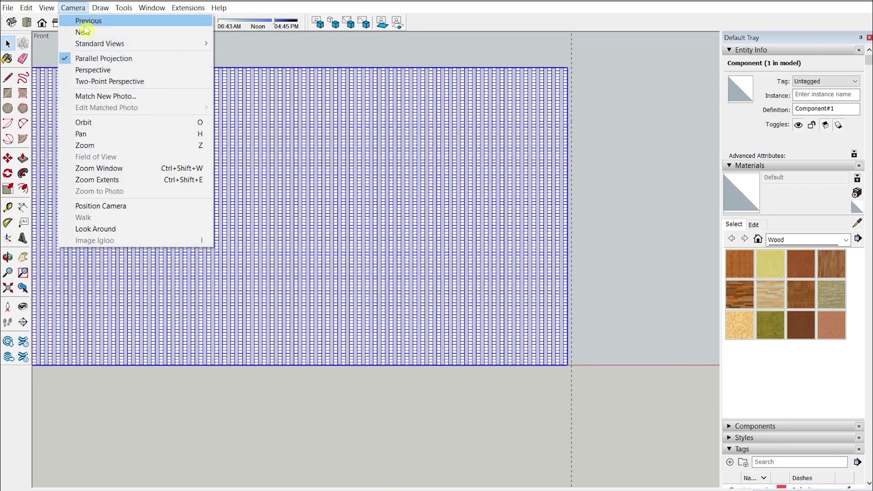
{"action": "left_click", "coordinate": [100, 70]}
{"action": "mouse_move", "coordinate": [441, 256]}
{"action": "middle_mouse_down"}
{"action": "mouse_move", "coordinate": [299, 265]}
{"action": "mouse_move", "coordinate": [354, 262]}
{"action": "middle_mouse_up"}
{"action": "middle_click_drag", "start_coordinate": [349, 196], "coordinate": [345, 245]}
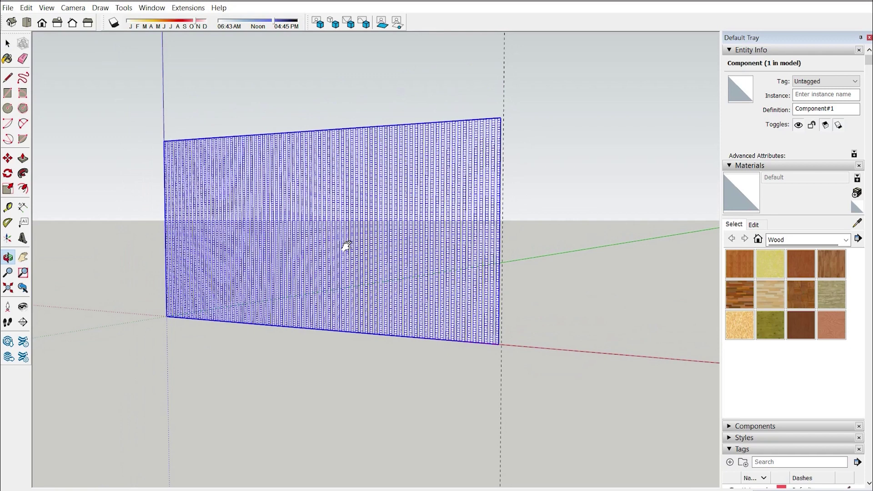
{"action": "double_click", "coordinate": [491, 293]}
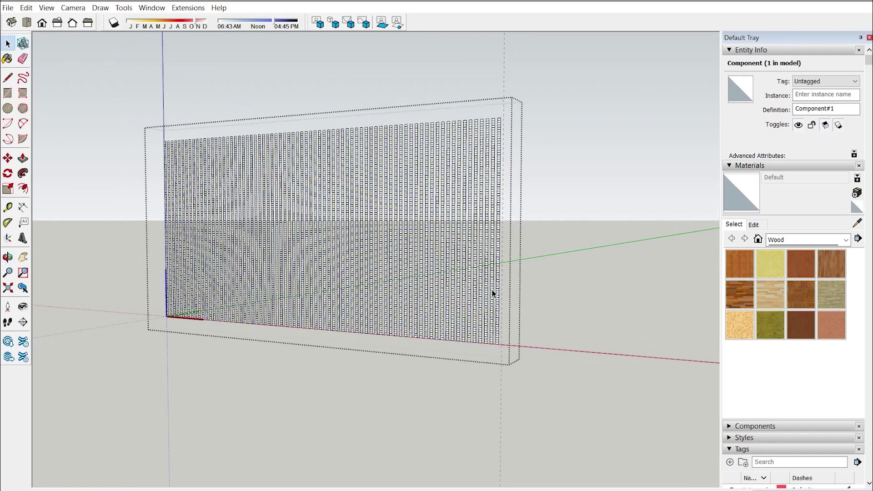
{"action": "left_click_drag", "start_coordinate": [119, 82], "coordinate": [559, 406]}
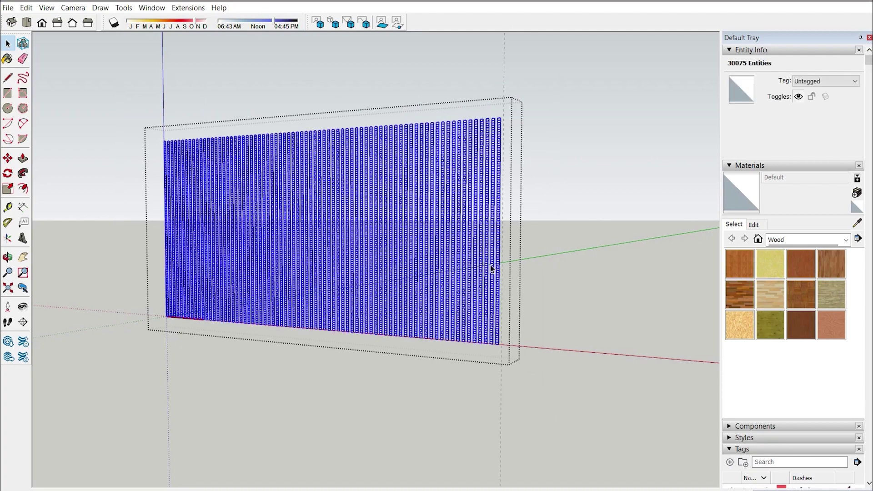
{"action": "mouse_move", "coordinate": [492, 267]}
{"action": "middle_mouse_down"}
{"action": "mouse_move", "coordinate": [384, 273]}
{"action": "mouse_move", "coordinate": [414, 297]}
{"action": "middle_mouse_up"}
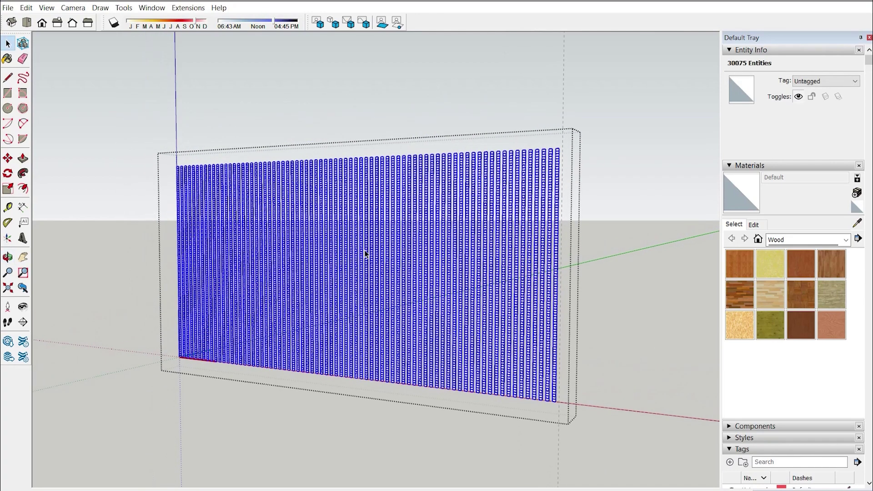
{"action": "left_click", "coordinate": [397, 24]}
{"action": "type", "text": "-0.5"}
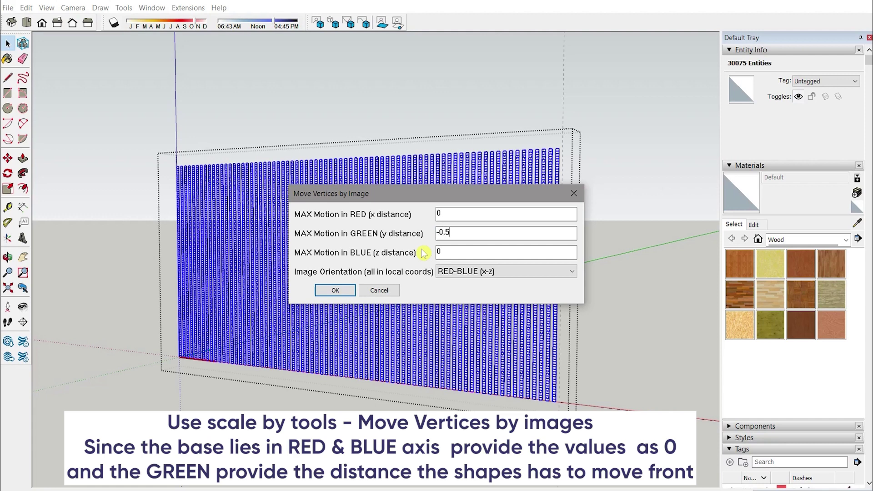
Step: Displace the strips -0.5 along green in RED-BLUE (x-z) orientation using ORGANIC WALL - HEIGHT MAP.jpg
{"action": "key", "text": "Tab"}
{"action": "key", "text": "Tab"}
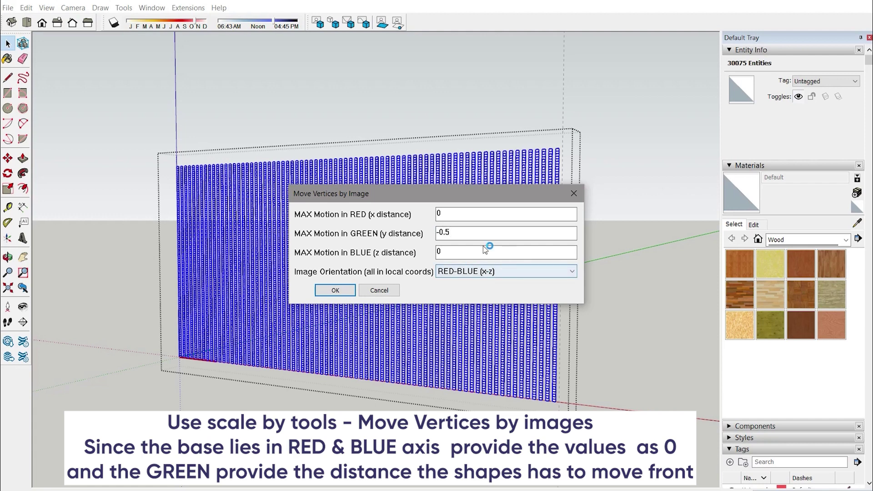
{"action": "left_click", "coordinate": [477, 273]}
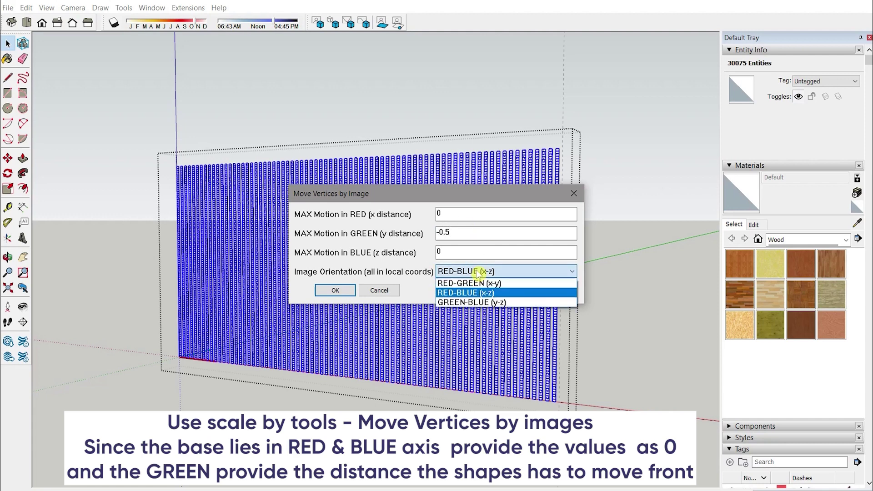
{"action": "left_click", "coordinate": [477, 293]}
{"action": "left_click", "coordinate": [339, 292]}
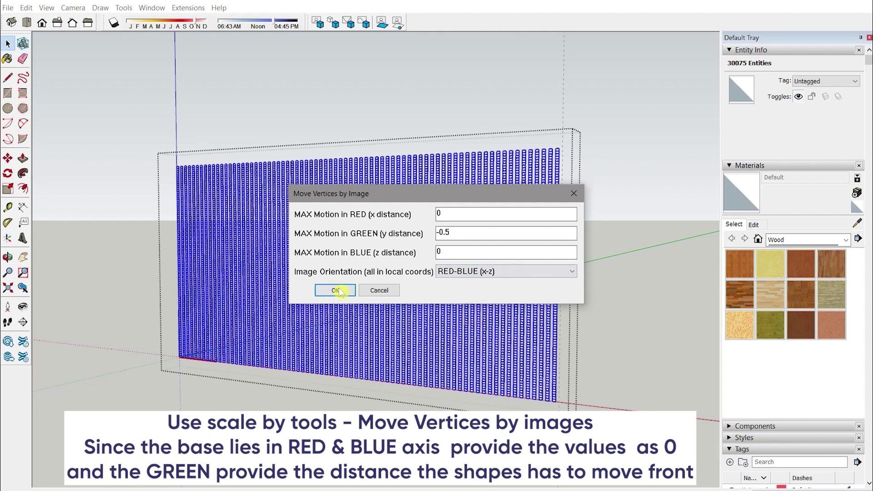
{"action": "left_click", "coordinate": [336, 291]}
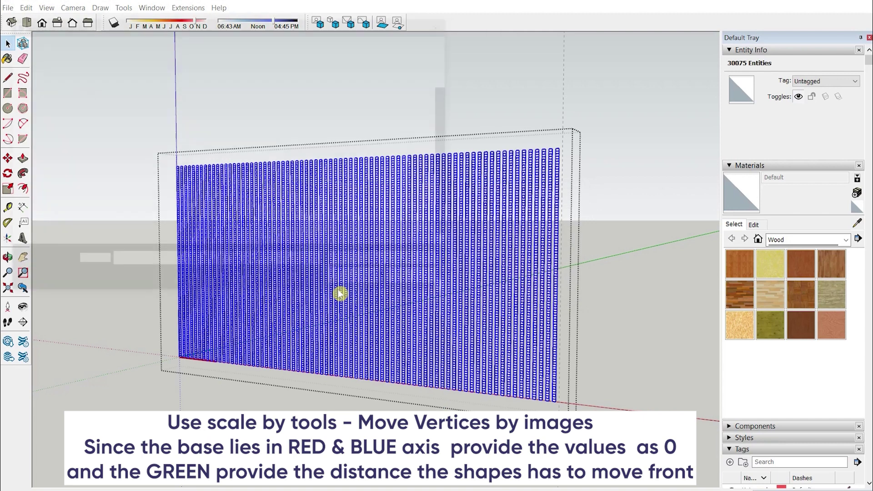
{"action": "scroll", "coordinate": [330, 150], "scroll_direction": "down", "scroll_amount": 2}
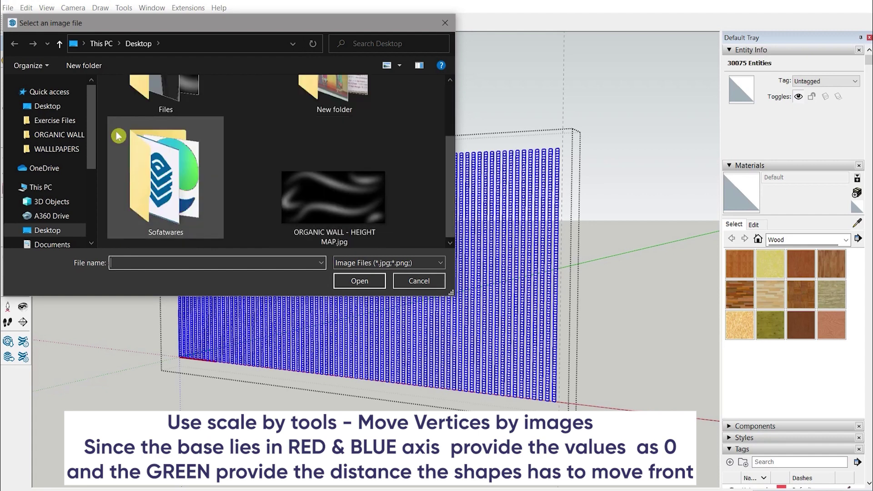
{"action": "left_click", "coordinate": [360, 198]}
{"action": "left_click", "coordinate": [362, 280]}
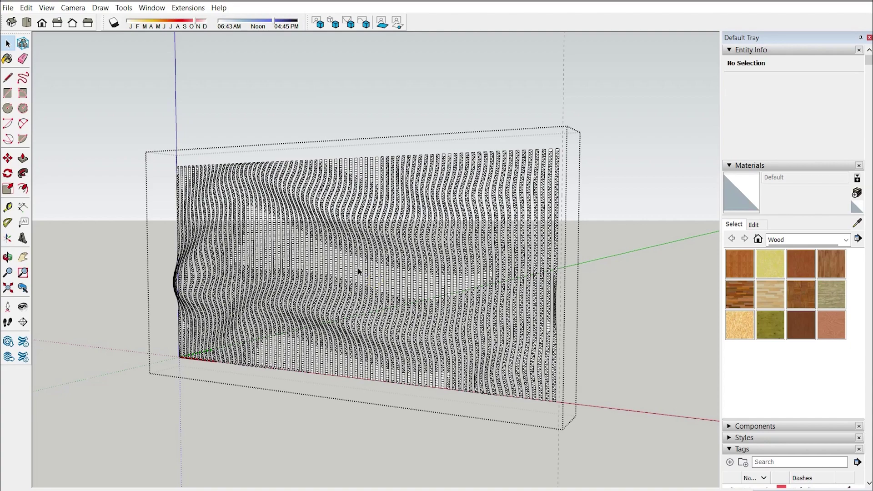
{"action": "mouse_move", "coordinate": [358, 271]}
{"action": "middle_mouse_down"}
{"action": "mouse_move", "coordinate": [643, 239]}
{"action": "mouse_move", "coordinate": [616, 316]}
{"action": "mouse_move", "coordinate": [396, 253]}
{"action": "mouse_move", "coordinate": [197, 293]}
{"action": "mouse_move", "coordinate": [156, 229]}
{"action": "mouse_move", "coordinate": [152, 278]}
{"action": "mouse_move", "coordinate": [322, 274]}
{"action": "middle_mouse_up"}
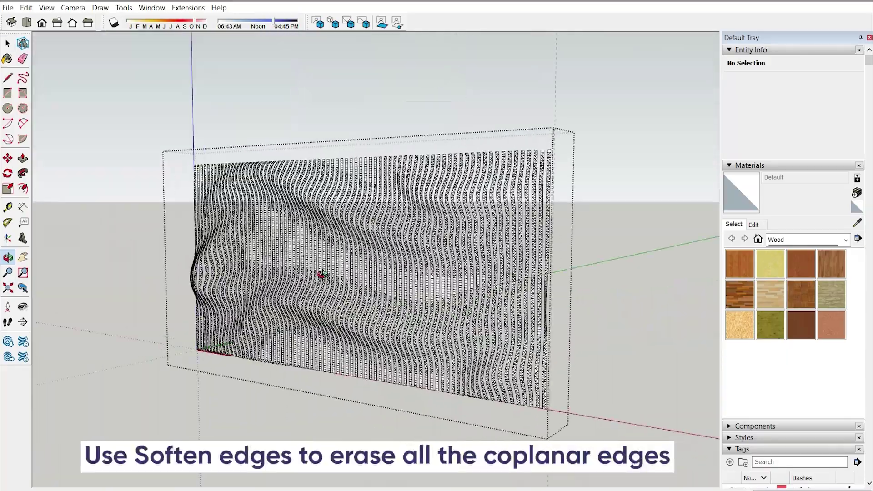
Step: Soften all the wavy wall's edges with Soften coplanar enabled and a 53.9° angle
{"action": "scroll", "coordinate": [322, 274], "scroll_direction": "down", "scroll_amount": 2}
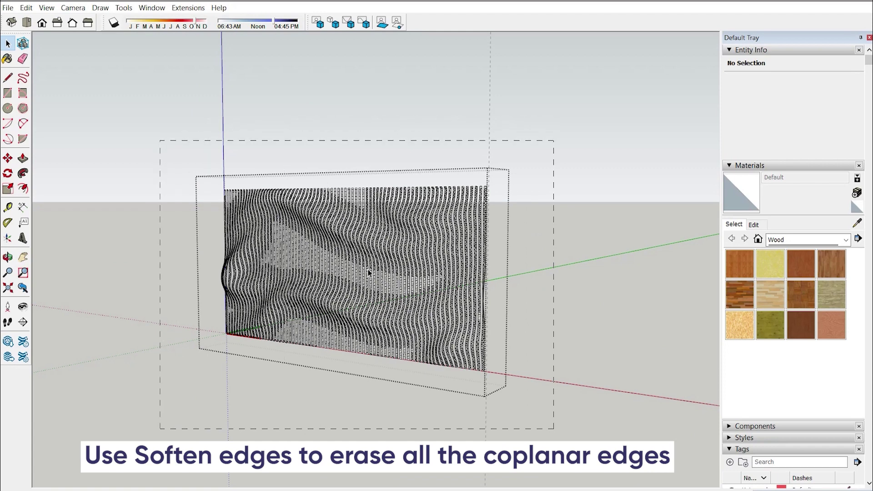
{"action": "key", "text": "ctrl+a"}
{"action": "scroll", "coordinate": [367, 269], "scroll_direction": "up", "scroll_amount": 2}
{"action": "scroll", "coordinate": [400, 277], "scroll_direction": "up", "scroll_amount": 1}
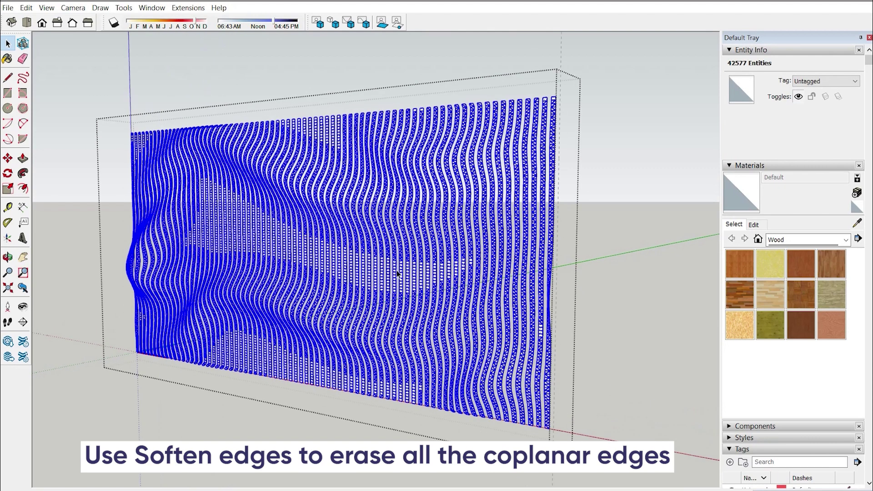
{"action": "right_click", "coordinate": [409, 274]}
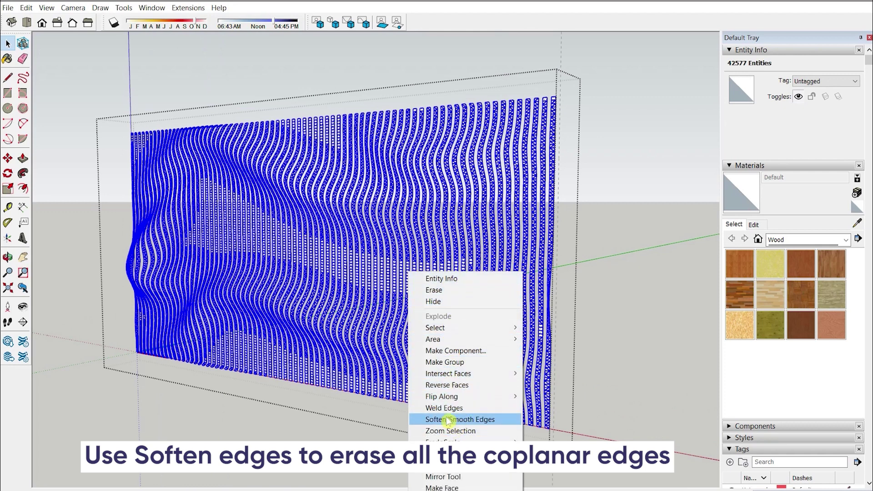
{"action": "left_click", "coordinate": [463, 419]}
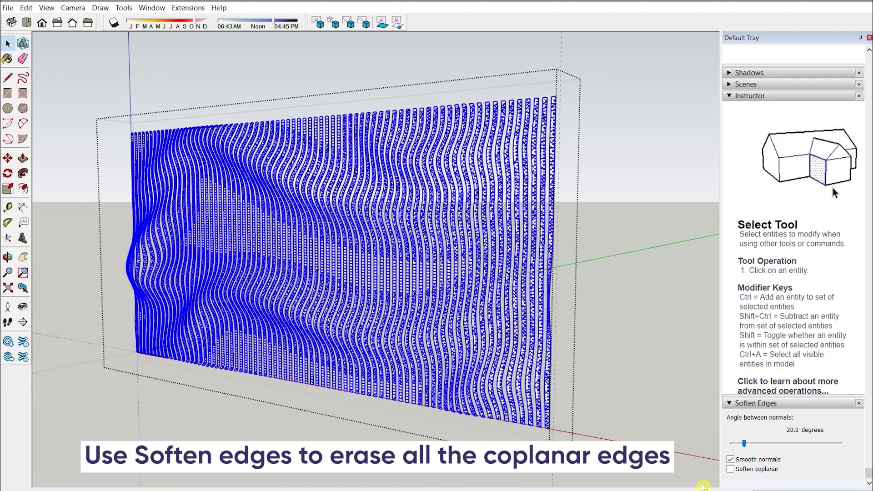
{"action": "left_click", "coordinate": [730, 469]}
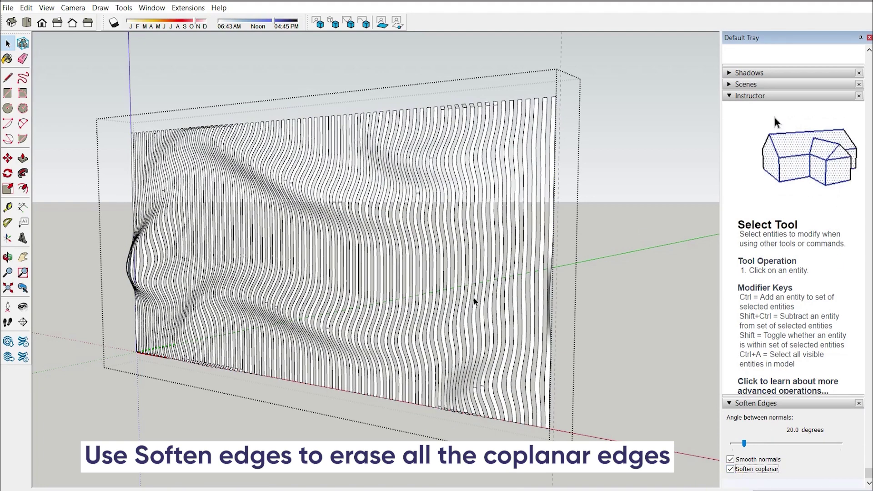
{"action": "key", "text": "ctrl+a"}
{"action": "left_click_drag", "start_coordinate": [742, 443], "coordinate": [765, 443]}
{"action": "left_click", "coordinate": [637, 391]}
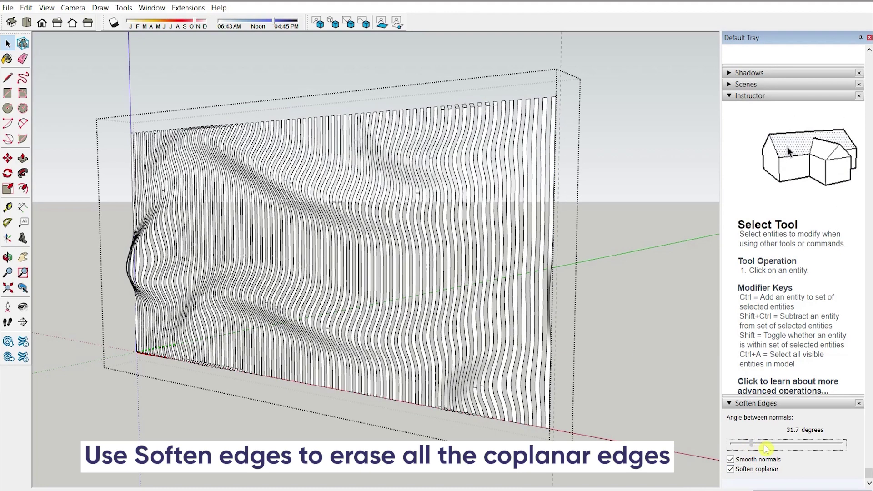
{"action": "key", "text": "ctrl+a"}
{"action": "middle_click_drag", "start_coordinate": [419, 253], "coordinate": [609, 296]}
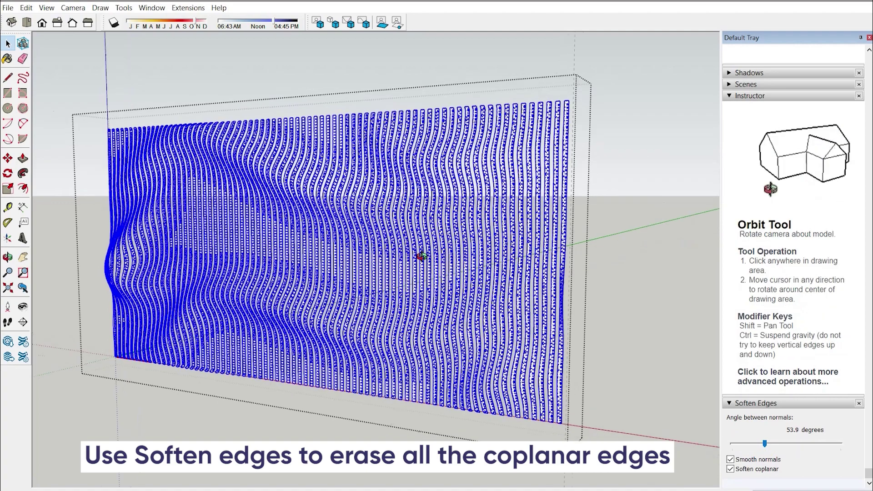
{"action": "left_click", "coordinate": [609, 296]}
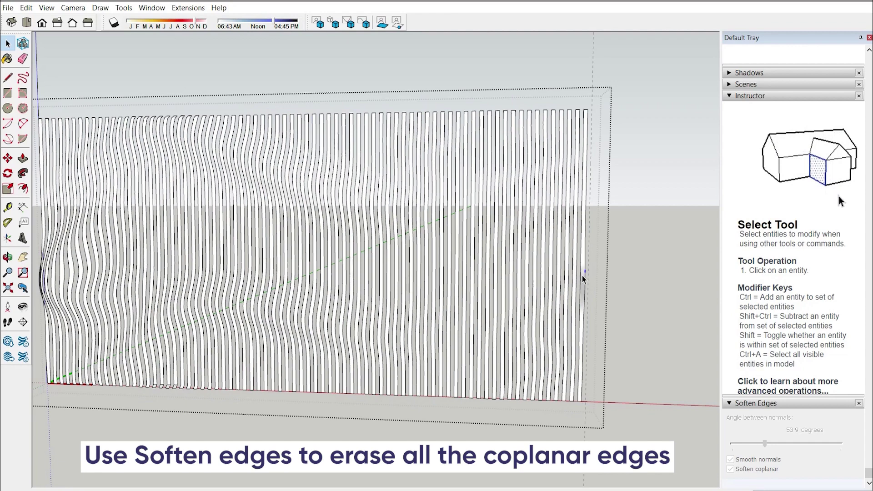
Step: Erase the rightmost fin of the wall
{"action": "triple_click", "coordinate": [581, 275]}
{"action": "right_click", "coordinate": [582, 277]}
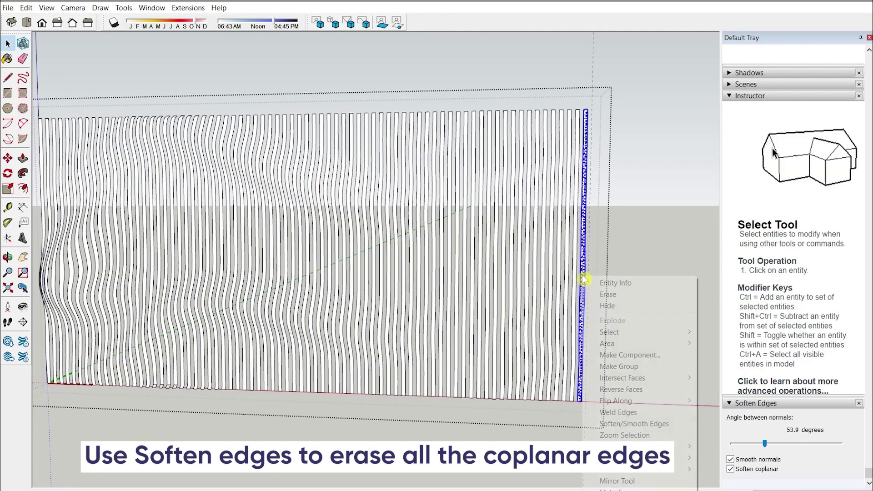
{"action": "left_click", "coordinate": [607, 295]}
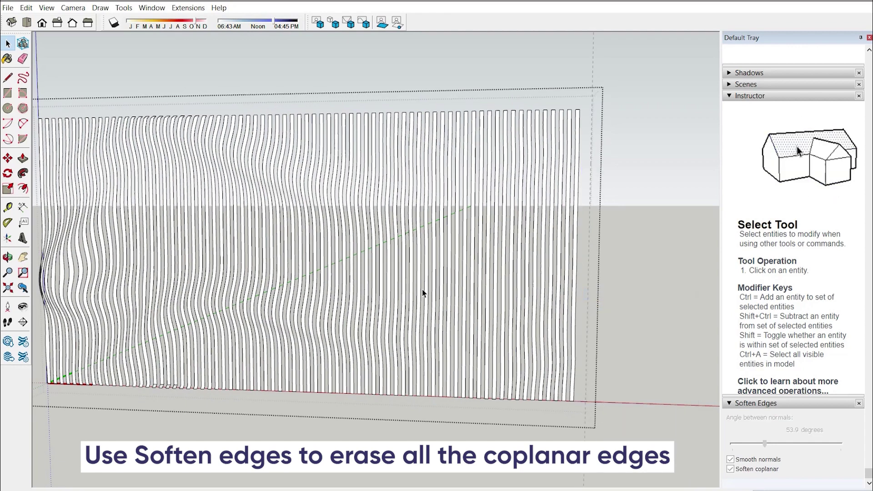
Step: Erase the leftmost fin at the opposite end of the wall
{"action": "mouse_move", "coordinate": [422, 293]}
{"action": "middle_mouse_down"}
{"action": "mouse_move", "coordinate": [599, 292]}
{"action": "mouse_move", "coordinate": [297, 316]}
{"action": "middle_mouse_up"}
{"action": "scroll", "coordinate": [240, 316], "scroll_direction": "up", "scroll_amount": 3}
{"action": "middle_click_drag", "start_coordinate": [240, 316], "coordinate": [487, 311]}
{"action": "left_click", "coordinate": [306, 277]}
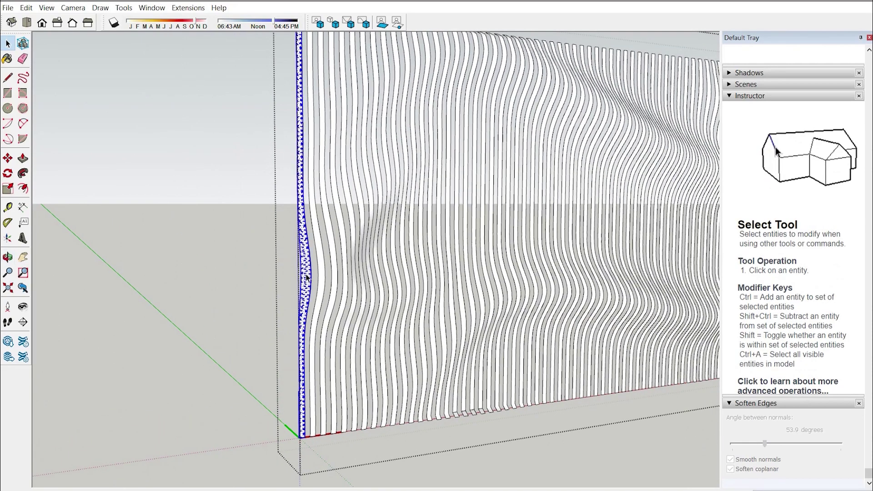
{"action": "right_click", "coordinate": [306, 271]}
{"action": "left_click", "coordinate": [327, 291]}
Step: Orbit around the fin wall to inspect how deeply the strips ripple
{"action": "scroll", "coordinate": [327, 292], "scroll_direction": "down", "scroll_amount": 3}
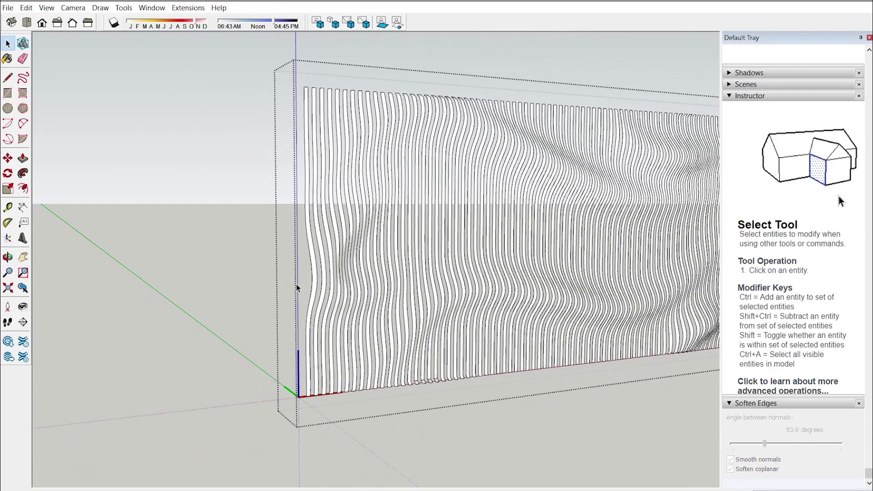
{"action": "mouse_move", "coordinate": [296, 288]}
{"action": "middle_mouse_down"}
{"action": "mouse_move", "coordinate": [253, 286]}
{"action": "mouse_move", "coordinate": [384, 273]}
{"action": "mouse_move", "coordinate": [198, 282]}
{"action": "middle_mouse_up"}
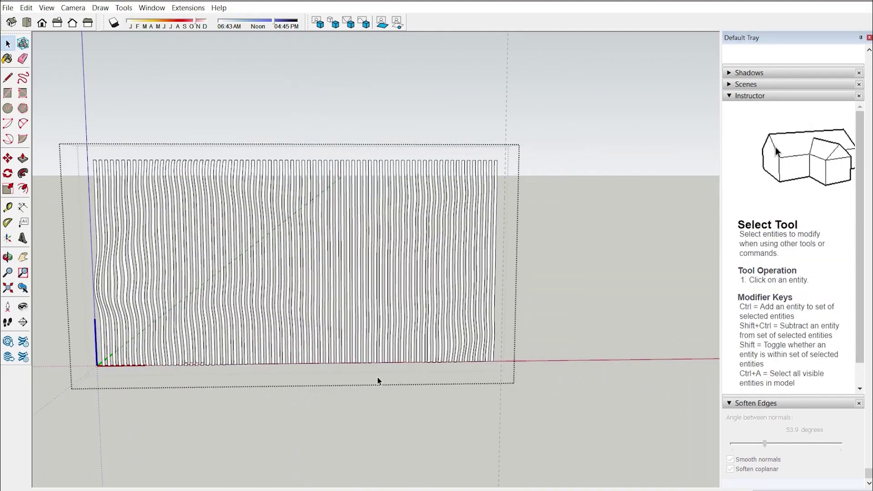
{"action": "mouse_move", "coordinate": [378, 381]}
{"action": "middle_mouse_down"}
{"action": "mouse_move", "coordinate": [84, 308]}
{"action": "mouse_move", "coordinate": [96, 267]}
{"action": "mouse_move", "coordinate": [95, 323]}
{"action": "middle_mouse_up"}
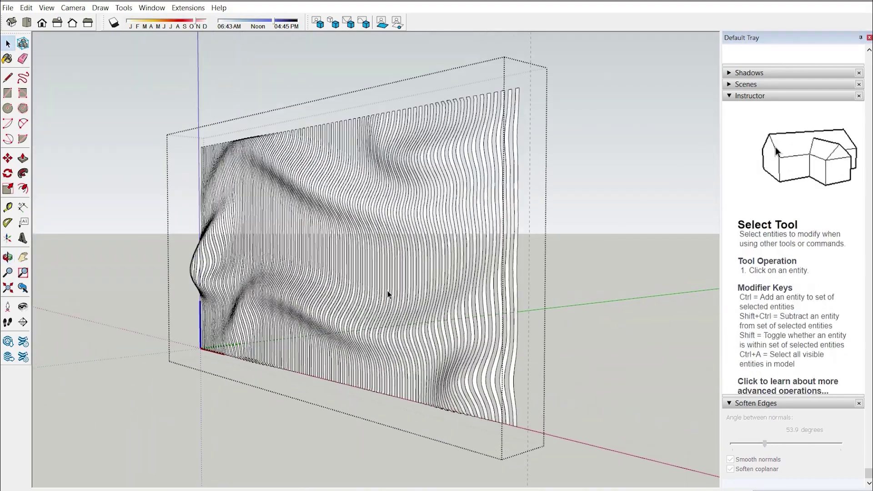
{"action": "mouse_move", "coordinate": [388, 294]}
{"action": "middle_mouse_down"}
{"action": "mouse_move", "coordinate": [649, 331]}
{"action": "mouse_move", "coordinate": [514, 316]}
{"action": "mouse_move", "coordinate": [467, 292]}
{"action": "middle_mouse_up"}
{"action": "scroll", "coordinate": [469, 296], "scroll_direction": "down", "scroll_amount": 2}
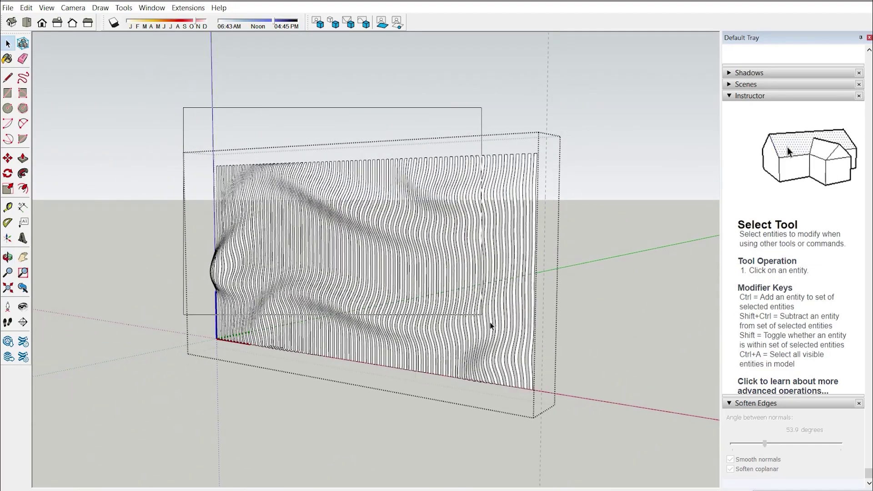
{"action": "left_click", "coordinate": [499, 312]}
{"action": "mouse_move", "coordinate": [499, 311]}
{"action": "middle_mouse_down"}
{"action": "mouse_move", "coordinate": [474, 360]}
{"action": "mouse_move", "coordinate": [331, 292]}
{"action": "mouse_move", "coordinate": [200, 340]}
{"action": "mouse_move", "coordinate": [111, 353]}
{"action": "mouse_move", "coordinate": [393, 253]}
{"action": "mouse_move", "coordinate": [335, 247]}
{"action": "mouse_move", "coordinate": [615, 224]}
{"action": "middle_mouse_up"}
{"action": "mouse_move", "coordinate": [481, 231]}
{"action": "middle_mouse_down"}
{"action": "mouse_move", "coordinate": [483, 237]}
{"action": "mouse_move", "coordinate": [398, 215]}
{"action": "middle_mouse_up"}
{"action": "mouse_move", "coordinate": [435, 192]}
{"action": "middle_mouse_down"}
{"action": "mouse_move", "coordinate": [419, 250]}
{"action": "mouse_move", "coordinate": [405, 254]}
{"action": "mouse_move", "coordinate": [283, 389]}
{"action": "middle_mouse_up"}
{"action": "left_click", "coordinate": [279, 400]}
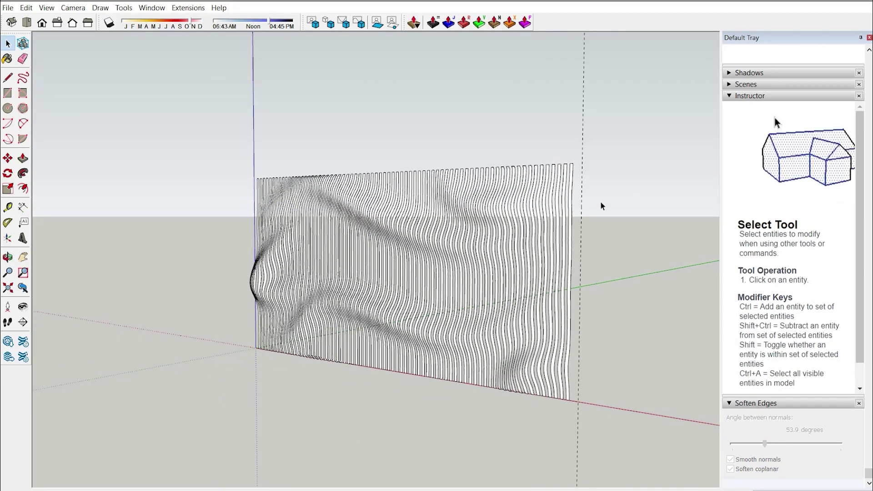
Step: Enter the fin wall group and window-select all of its fins
{"action": "left_click", "coordinate": [569, 207]}
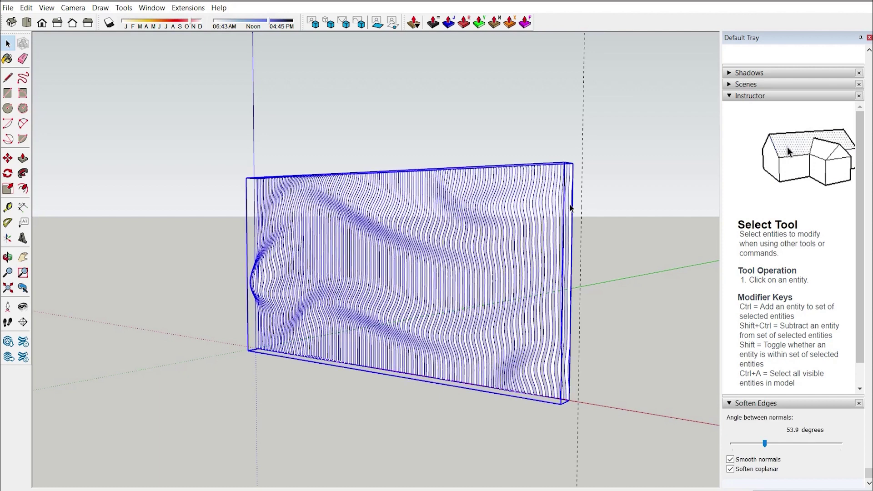
{"action": "double_click", "coordinate": [571, 236]}
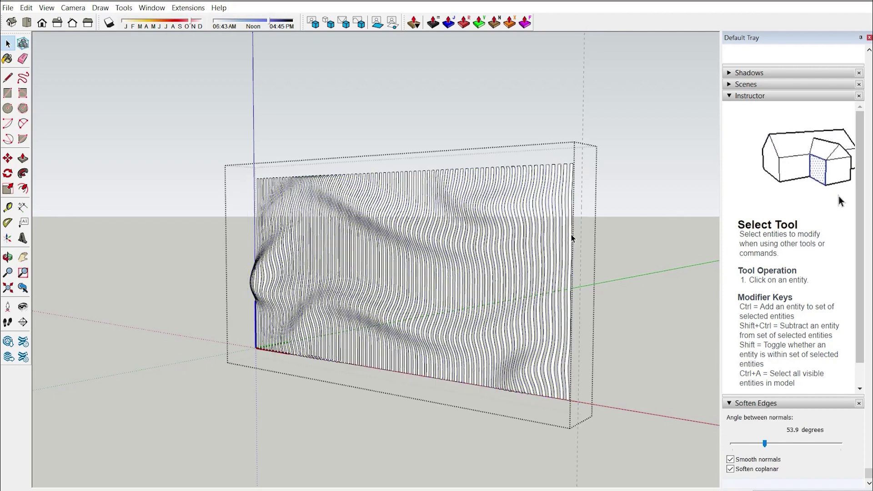
{"action": "middle_click_drag", "start_coordinate": [435, 294], "coordinate": [367, 201]}
{"action": "left_click_drag", "start_coordinate": [167, 117], "coordinate": [648, 452]}
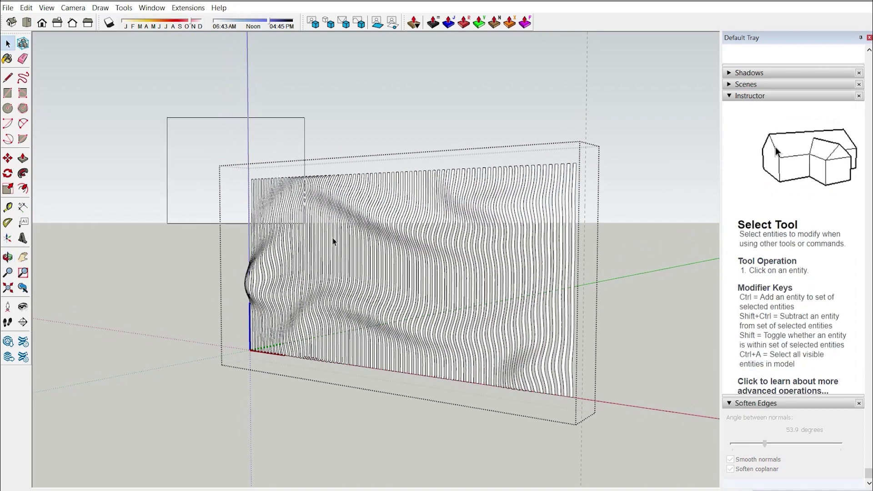
{"action": "mouse_move", "coordinate": [561, 339]}
{"action": "middle_mouse_down"}
{"action": "mouse_move", "coordinate": [229, 404]}
{"action": "mouse_move", "coordinate": [241, 396]}
{"action": "middle_mouse_up"}
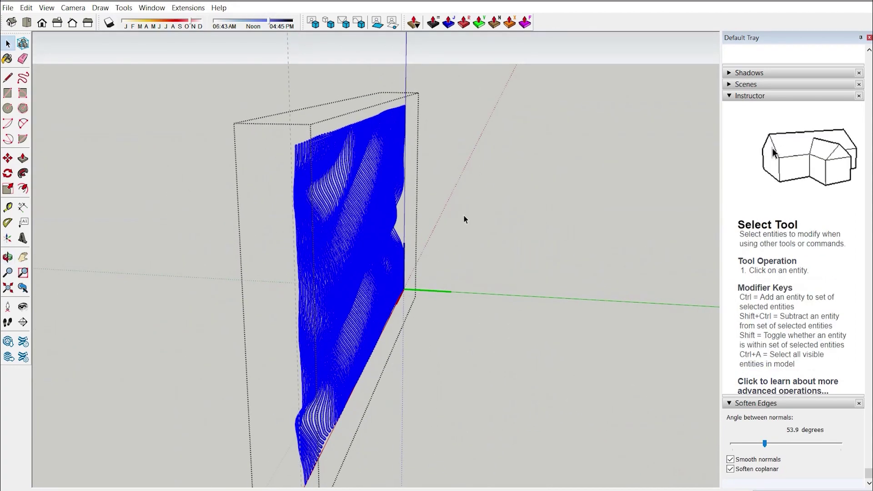
Step: Vector push-pull the fins 0.5 m along the Y axis with Joint Push Pull
{"action": "left_click", "coordinate": [478, 24]}
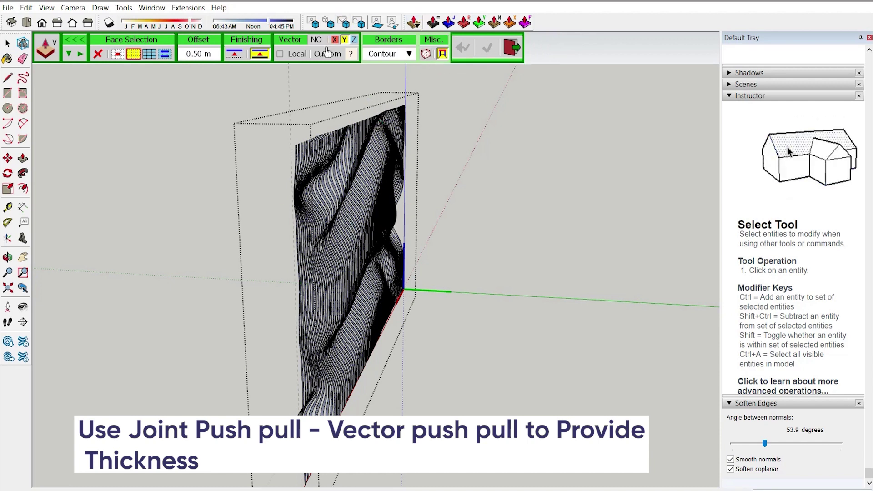
{"action": "left_click", "coordinate": [345, 40]}
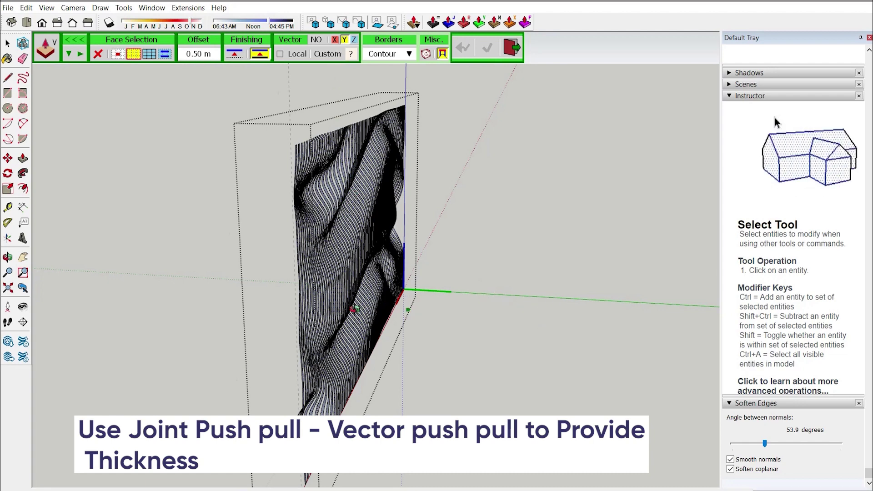
{"action": "middle_click_drag", "start_coordinate": [409, 313], "coordinate": [324, 315]}
{"action": "scroll", "coordinate": [331, 189], "scroll_direction": "up", "scroll_amount": 2}
{"action": "scroll", "coordinate": [319, 180], "scroll_direction": "up", "scroll_amount": 2}
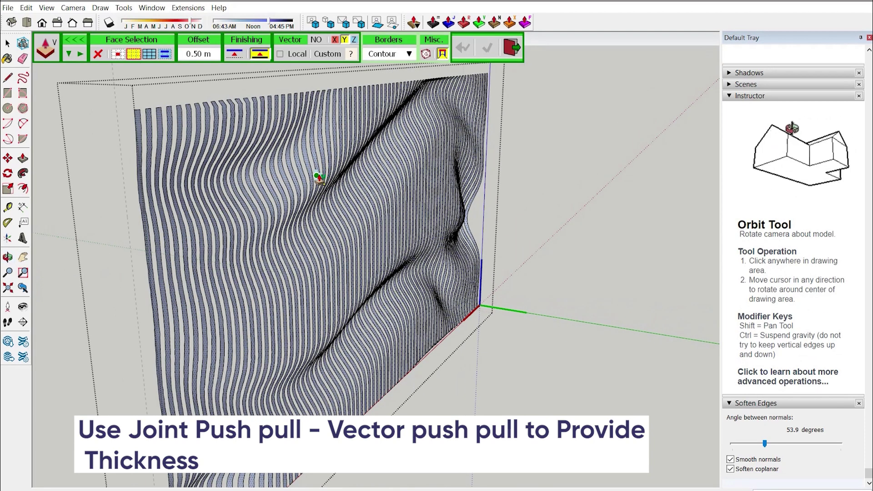
{"action": "left_click", "coordinate": [340, 184]}
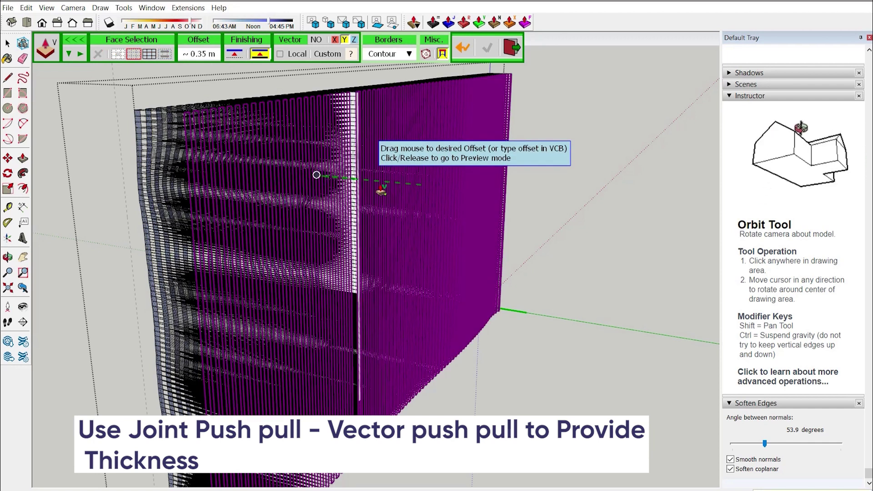
{"action": "type", "text": "0.5"}
{"action": "key", "text": "Return"}
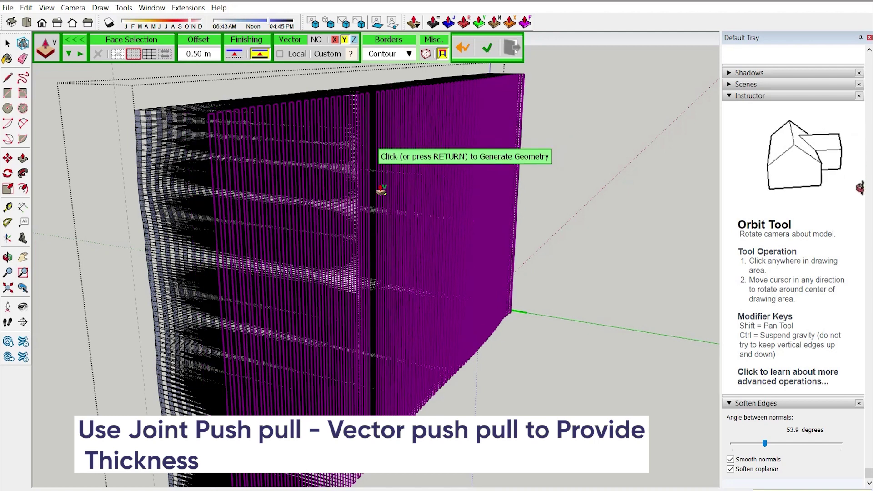
{"action": "left_click", "coordinate": [541, 206]}
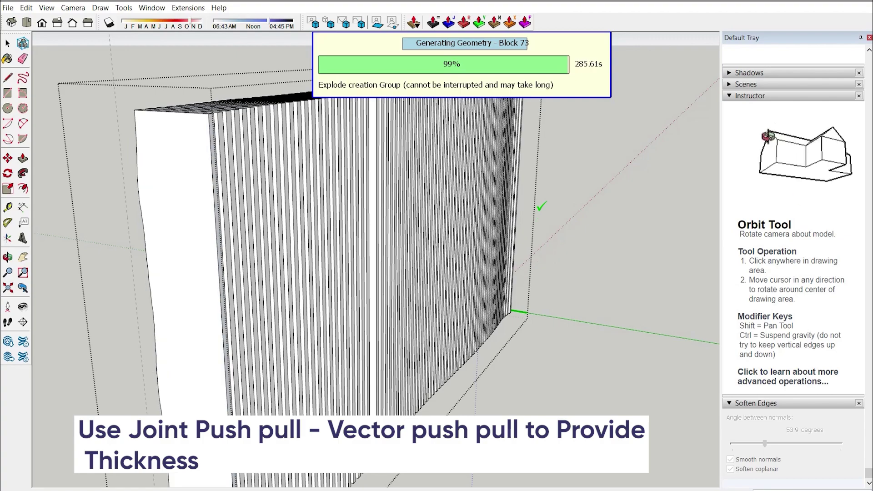
Step: Finish the push-pull and orbit to a side view of the thickened slats
{"action": "left_click", "coordinate": [573, 183]}
{"action": "middle_click_drag", "start_coordinate": [576, 179], "coordinate": [532, 253]}
{"action": "scroll", "coordinate": [254, 244], "scroll_direction": "up", "scroll_amount": 5}
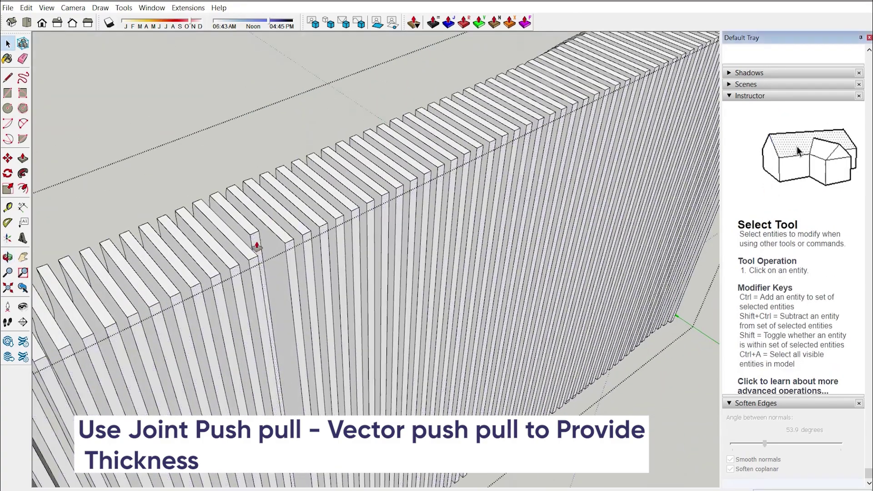
{"action": "left_click", "coordinate": [287, 258]}
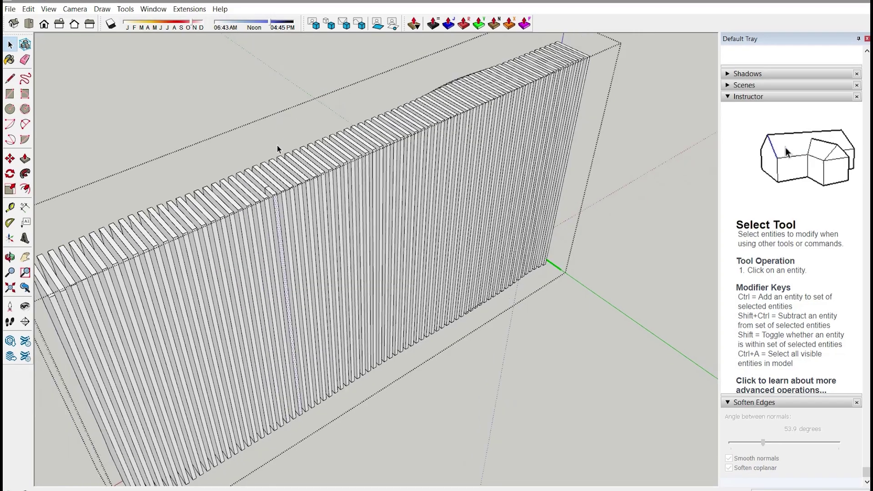
{"action": "mouse_move", "coordinate": [277, 145]}
{"action": "middle_mouse_down"}
{"action": "mouse_move", "coordinate": [573, 94]}
{"action": "mouse_move", "coordinate": [406, 199]}
{"action": "mouse_move", "coordinate": [290, 181]}
{"action": "mouse_move", "coordinate": [514, 214]}
{"action": "mouse_move", "coordinate": [454, 220]}
{"action": "mouse_move", "coordinate": [659, 197]}
{"action": "mouse_move", "coordinate": [655, 144]}
{"action": "mouse_move", "coordinate": [432, 253]}
{"action": "mouse_move", "coordinate": [203, 218]}
{"action": "mouse_move", "coordinate": [207, 186]}
{"action": "middle_mouse_up"}
Step: Paint the slat wall group with the dark brown wood material and orbit to view it
{"action": "left_click", "coordinate": [354, 193]}
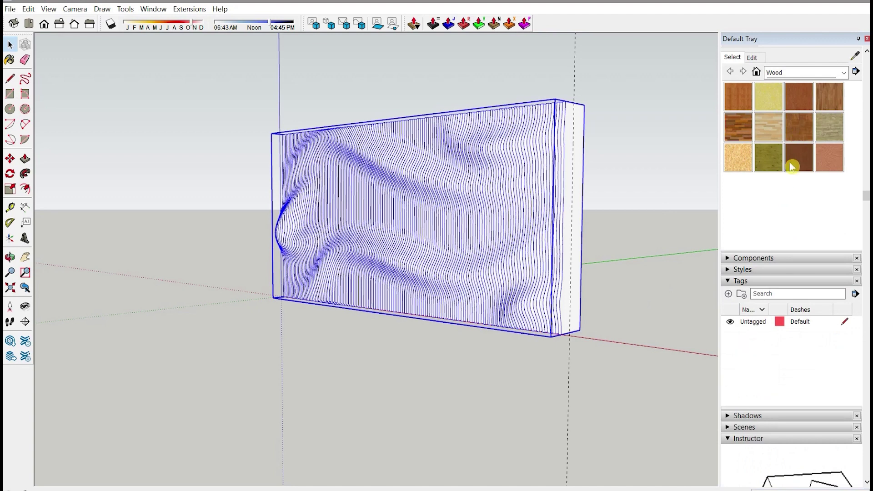
{"action": "left_click", "coordinate": [796, 161]}
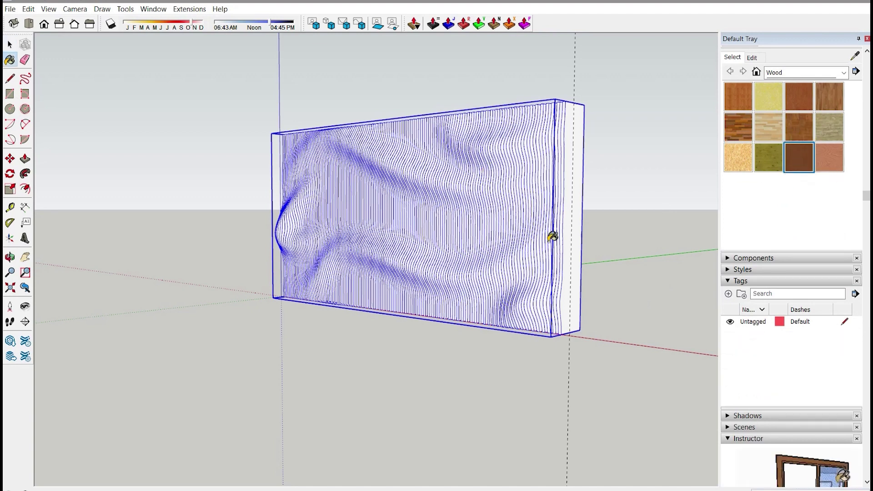
{"action": "left_click", "coordinate": [564, 222]}
{"action": "scroll", "coordinate": [445, 227], "scroll_direction": "up", "scroll_amount": 2}
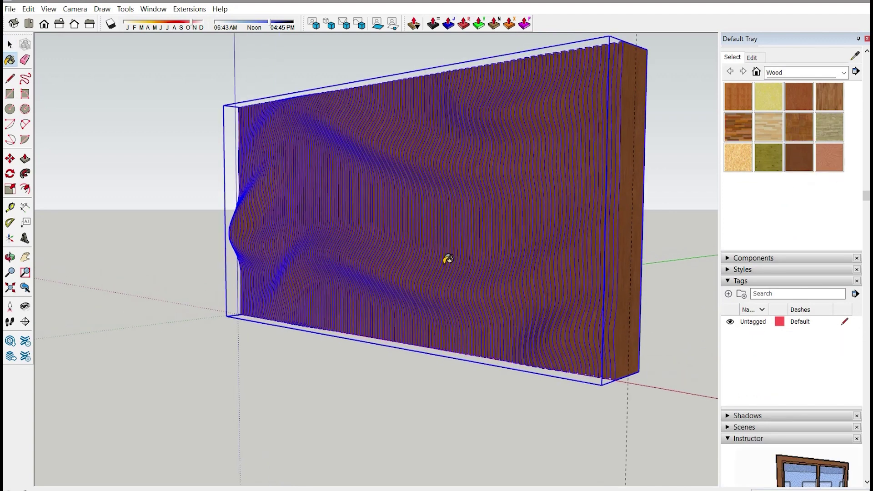
{"action": "left_click", "coordinate": [404, 378]}
{"action": "scroll", "coordinate": [410, 244], "scroll_direction": "up", "scroll_amount": 3}
{"action": "mouse_move", "coordinate": [410, 245]}
{"action": "middle_mouse_down"}
{"action": "mouse_move", "coordinate": [616, 244]}
{"action": "mouse_move", "coordinate": [689, 278]}
{"action": "middle_mouse_up"}
{"action": "scroll", "coordinate": [382, 253], "scroll_direction": "down", "scroll_amount": 3}
{"action": "scroll", "coordinate": [472, 247], "scroll_direction": "down", "scroll_amount": 2}
{"action": "mouse_move", "coordinate": [471, 247]}
{"action": "middle_mouse_down"}
{"action": "mouse_move", "coordinate": [669, 183]}
{"action": "mouse_move", "coordinate": [687, 248]}
{"action": "mouse_move", "coordinate": [669, 222]}
{"action": "mouse_move", "coordinate": [503, 242]}
{"action": "mouse_move", "coordinate": [610, 228]}
{"action": "mouse_move", "coordinate": [49, 233]}
{"action": "mouse_move", "coordinate": [484, 234]}
{"action": "middle_mouse_up"}
{"action": "scroll", "coordinate": [503, 241], "scroll_direction": "up", "scroll_amount": 2}
{"action": "scroll", "coordinate": [470, 234], "scroll_direction": "up", "scroll_amount": 2}
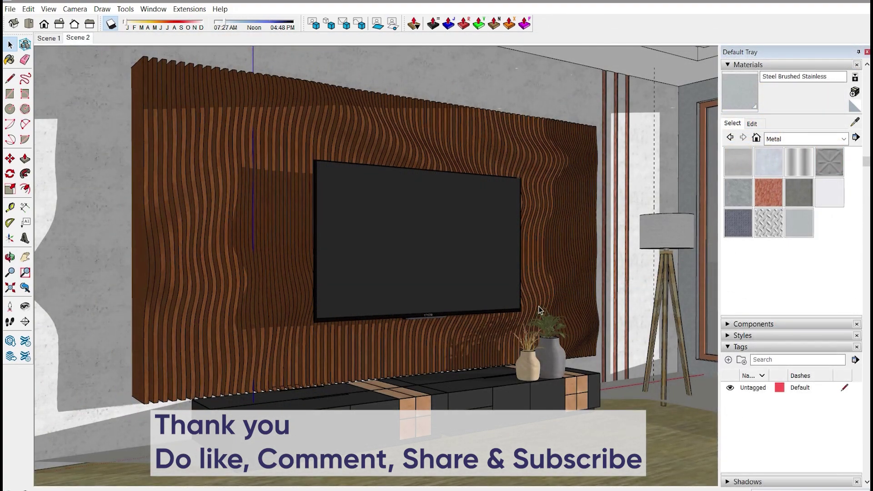
Step: Orbit to view the wood slat wall and TV head-on in the living-room scene
{"action": "middle_click_drag", "start_coordinate": [525, 303], "coordinate": [240, 291]}
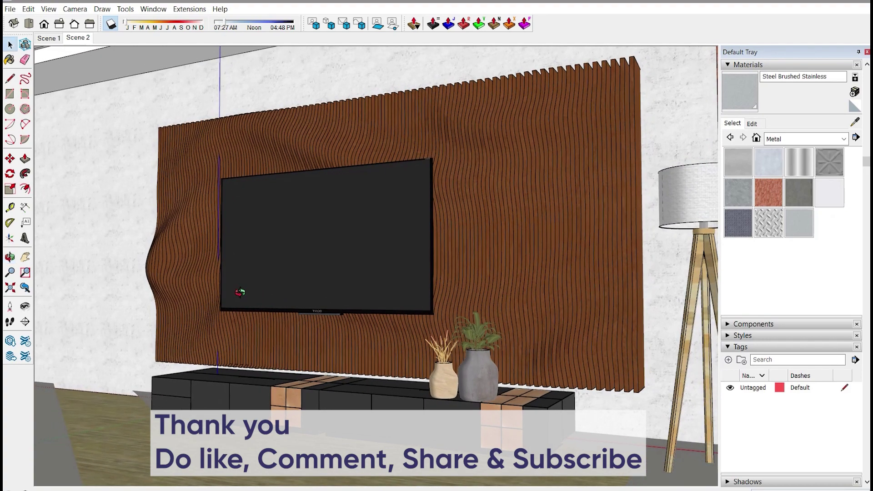